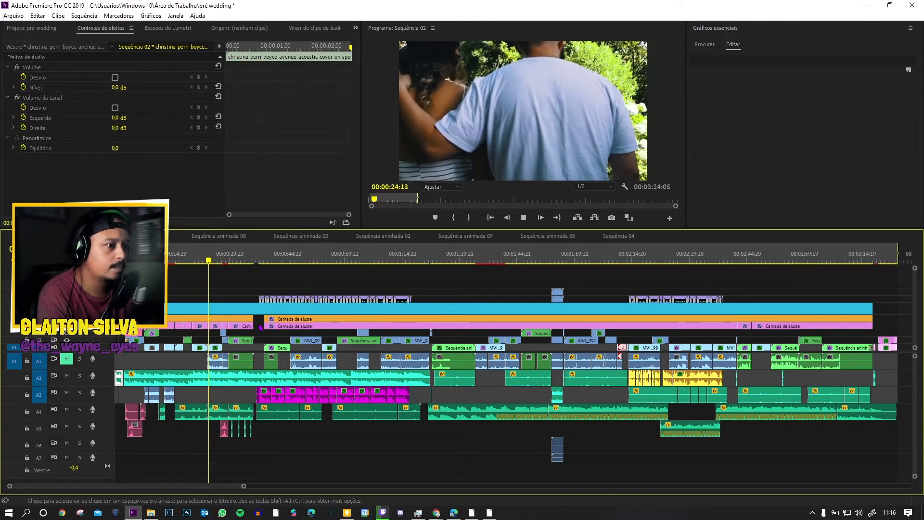
Step: Stop playback, return to the title at about 3 seconds and inspect the full-length blue adjustment layer
key(space)
click(126, 254)
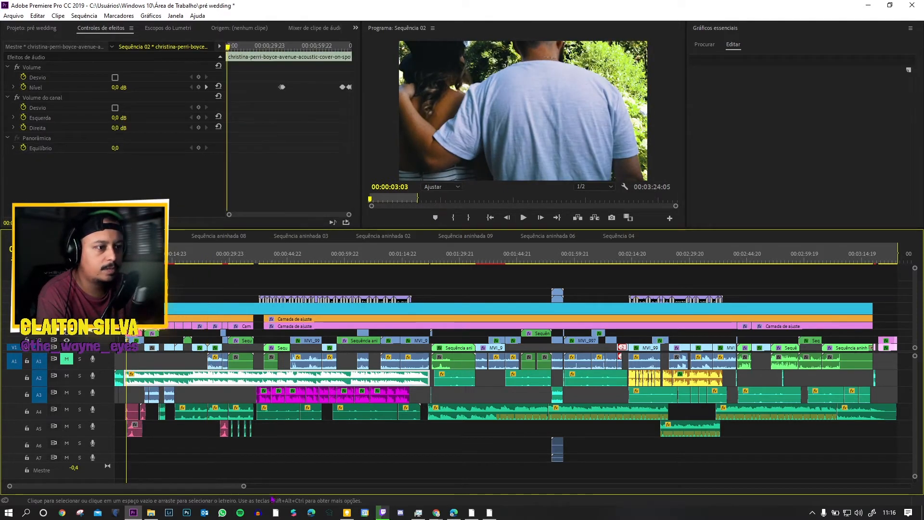
drag(243, 486, 166, 479)
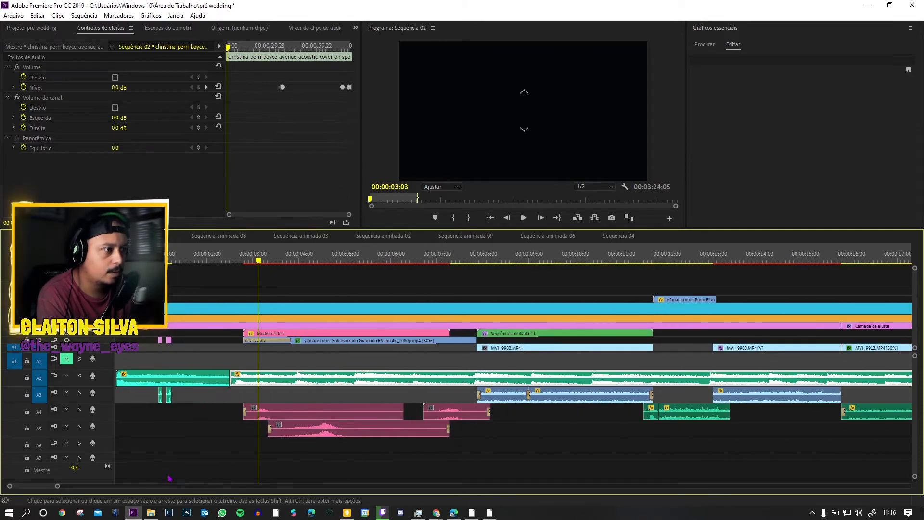
click(171, 296)
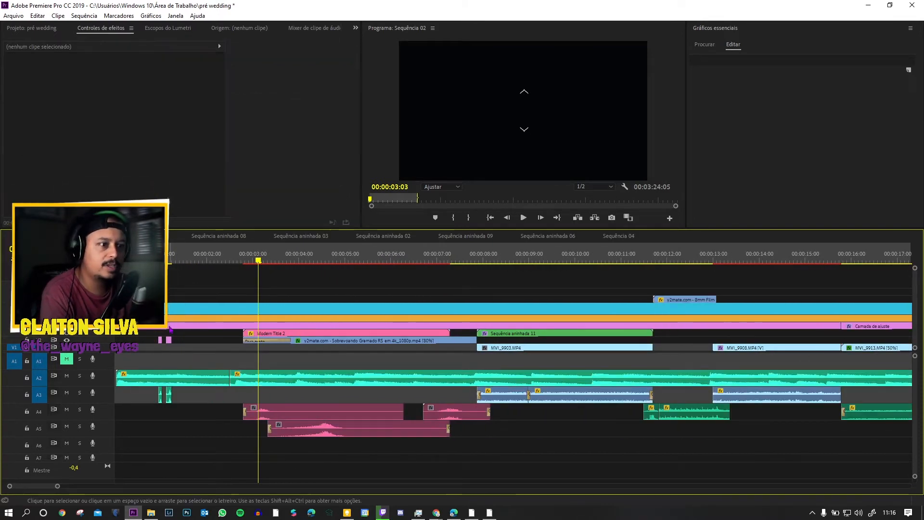
click(169, 311)
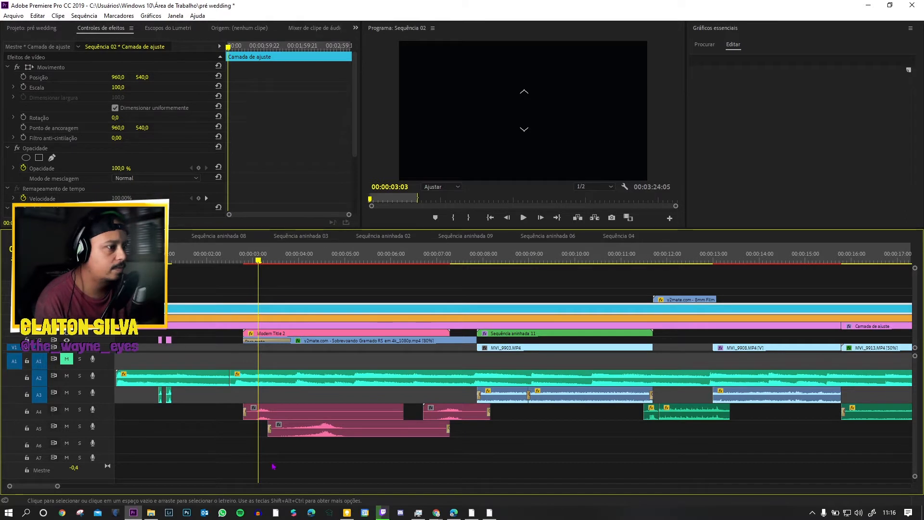
Step: Examine the frame around 31 seconds and select the three stacked adjustment layers over the sequence
drag(57, 486, 113, 480)
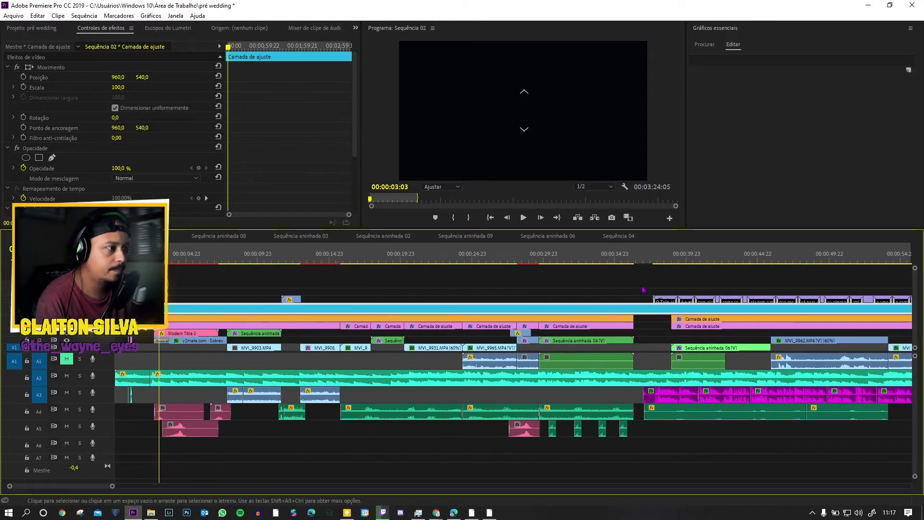
click(576, 262)
key(j)
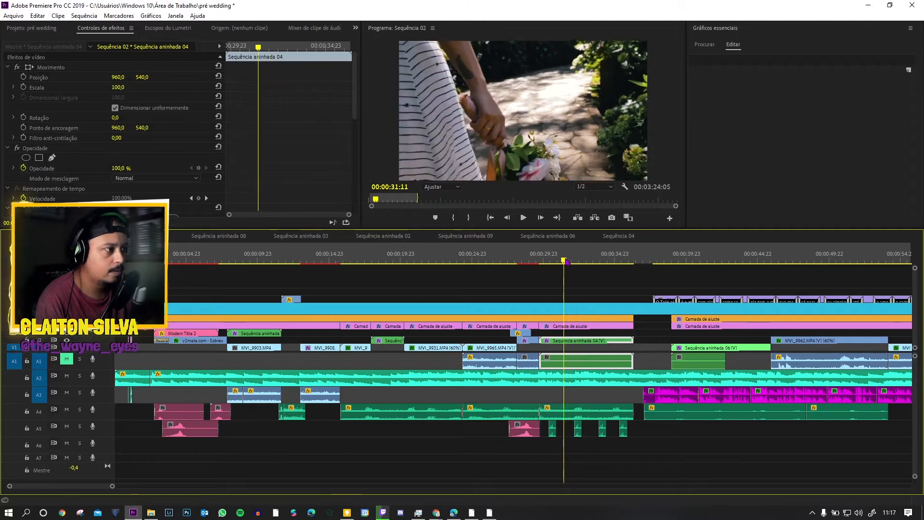
click(552, 312)
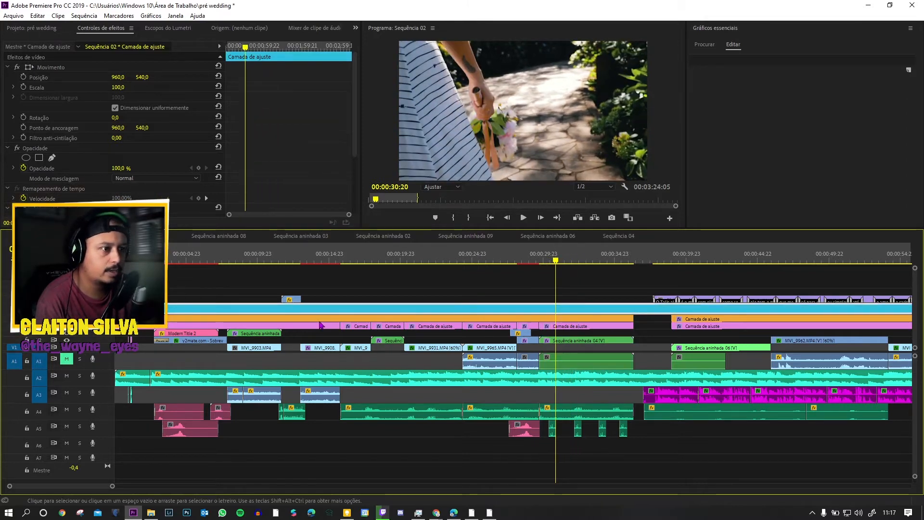
click(256, 320)
click(252, 326)
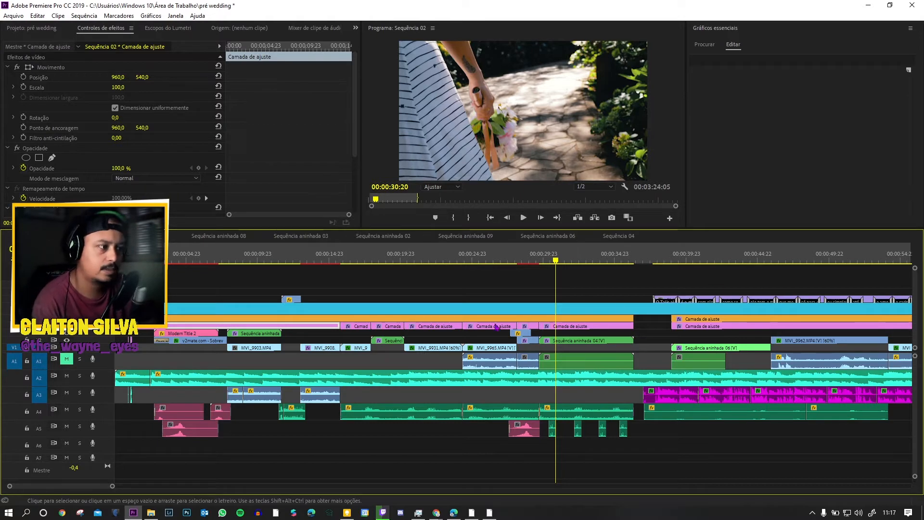
drag(144, 290, 158, 330)
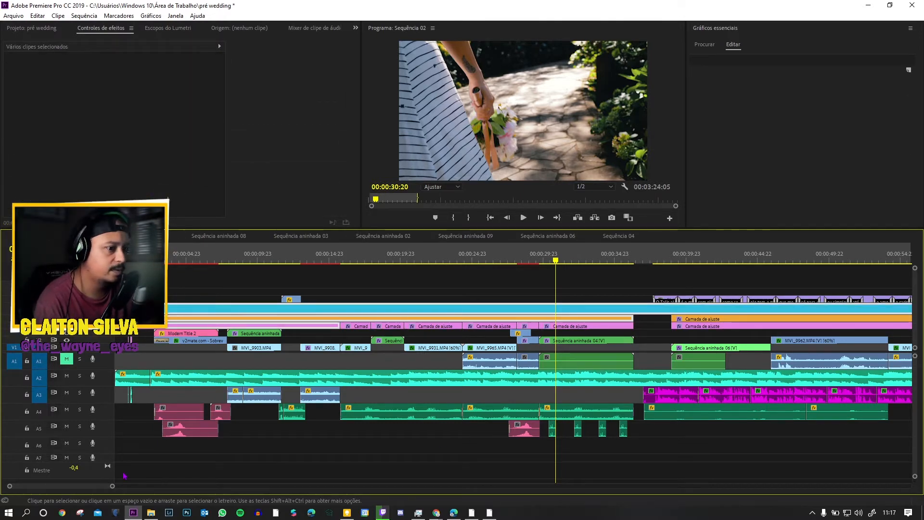
drag(112, 486, 315, 486)
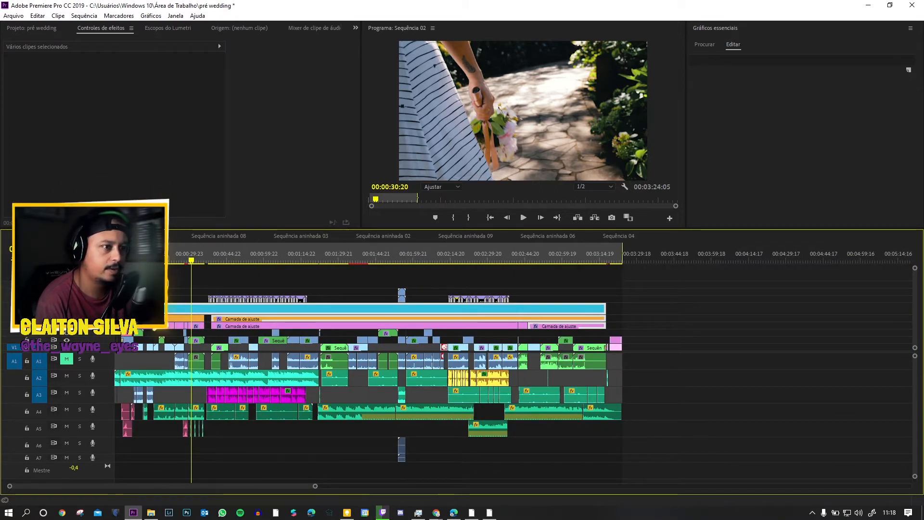
Step: Inspect the orange adjustment layer above the opening title clip
key(ctrl+z)
drag(316, 487, 199, 473)
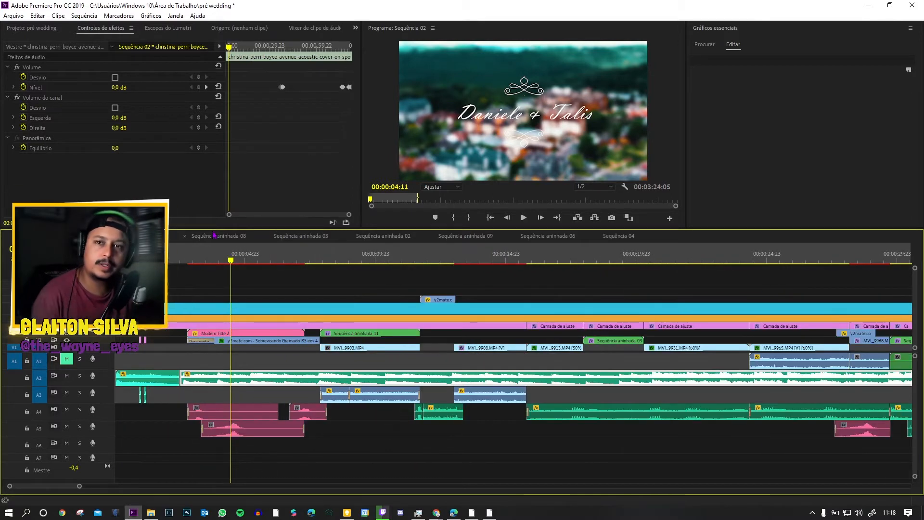
click(239, 319)
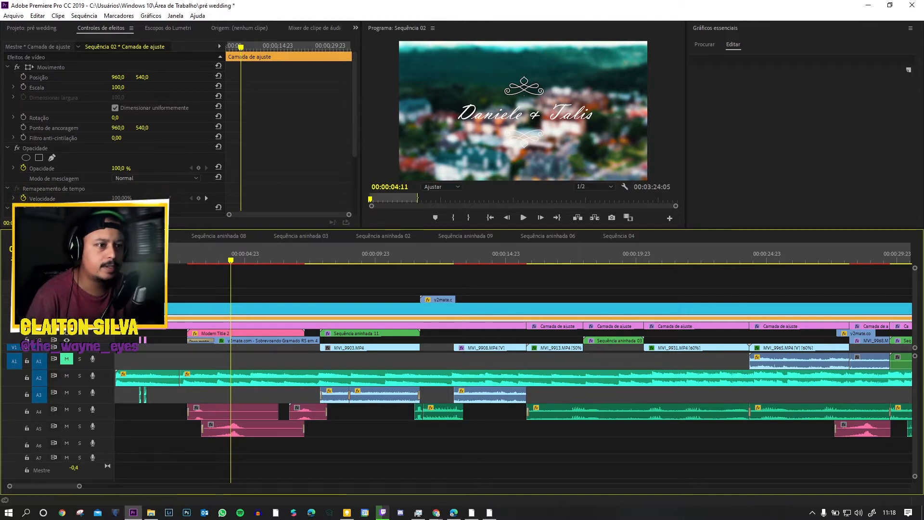
Step: Go to the sequence start and inspect the still image in the first frame and the beginning of the music track
key(Home)
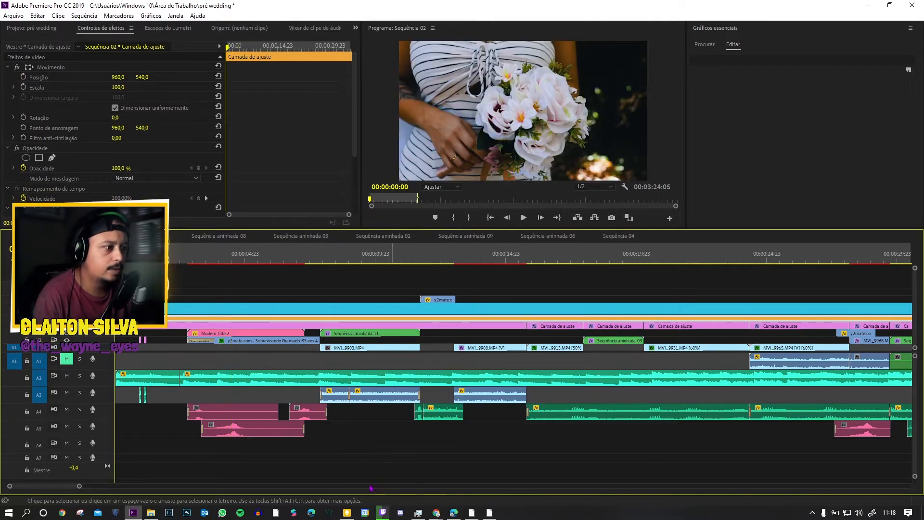
drag(80, 487, 22, 486)
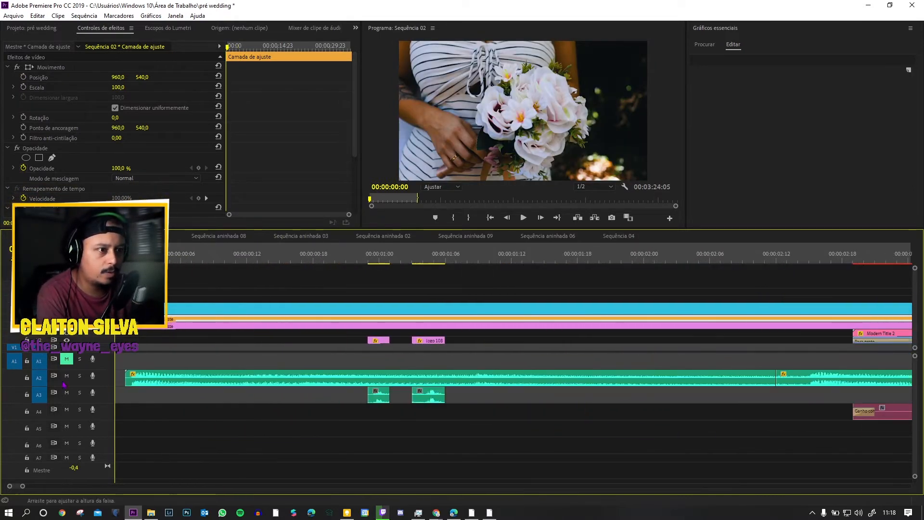
click(120, 333)
click(132, 379)
key(Right)
key(Left)
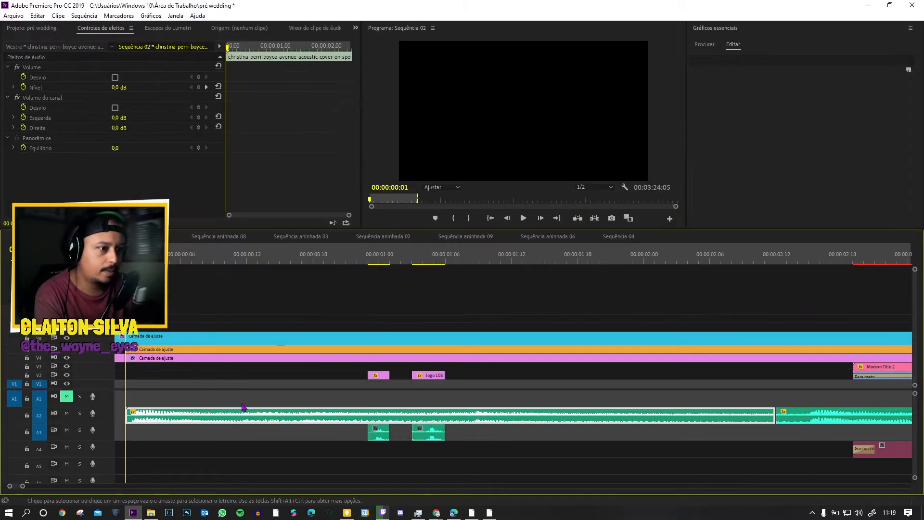
Step: Play the opening second and inspect the first glitch sound clip on track A3
key(space)
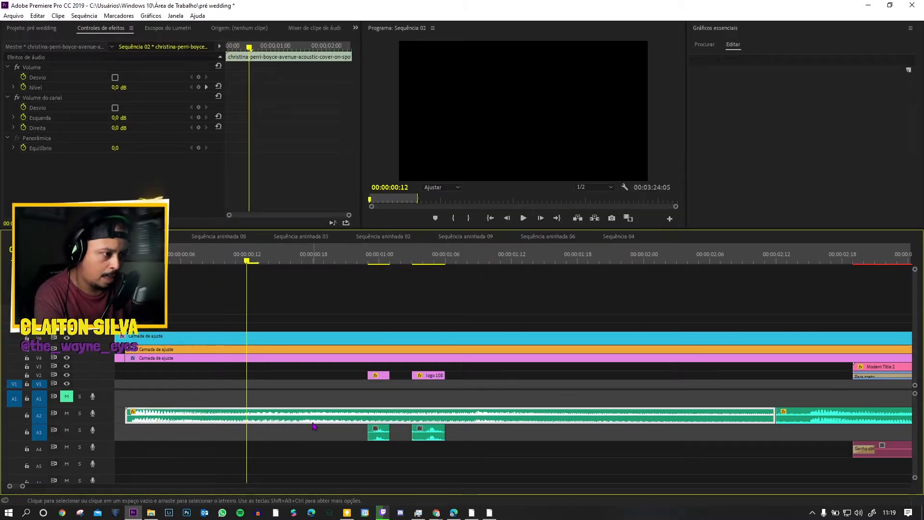
key(space)
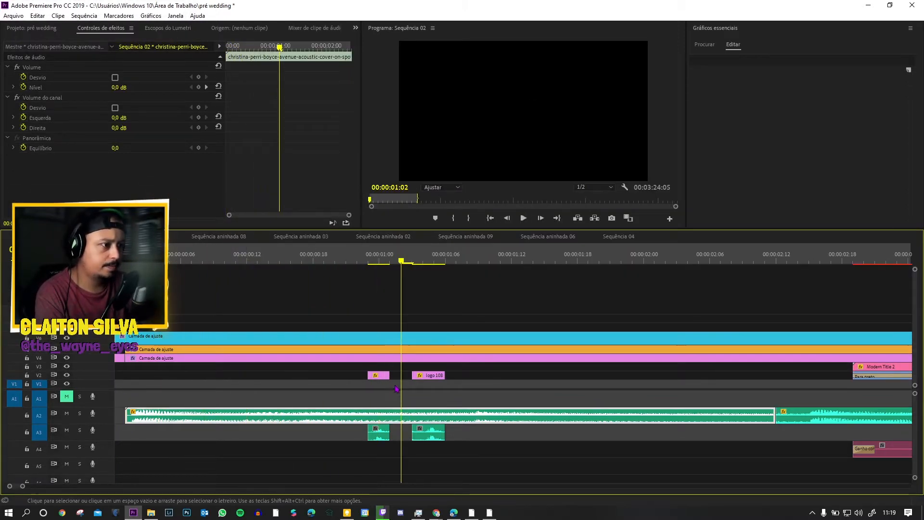
click(377, 432)
click(384, 434)
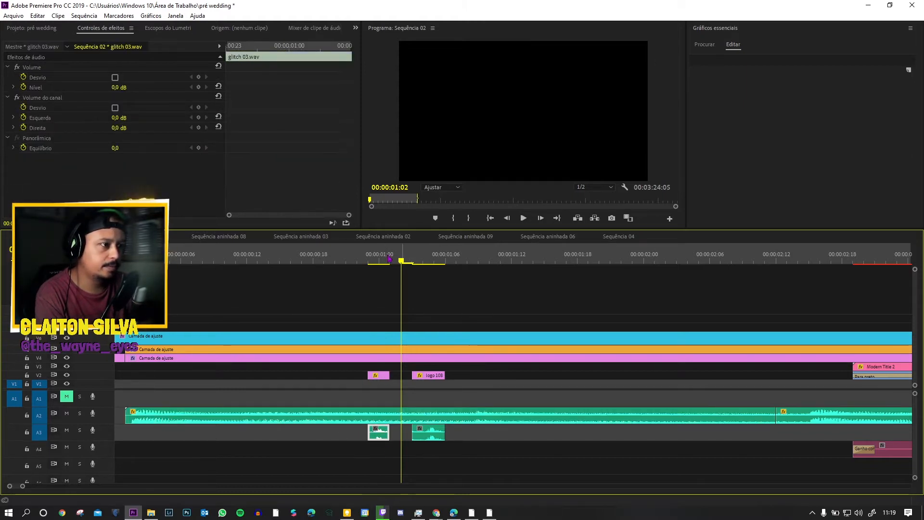
Step: Replay the logo flashes, then inspect both glitch sounds on A3 and the second logo 1080.png clip
click(373, 409)
click(360, 260)
key(space)
key(space)
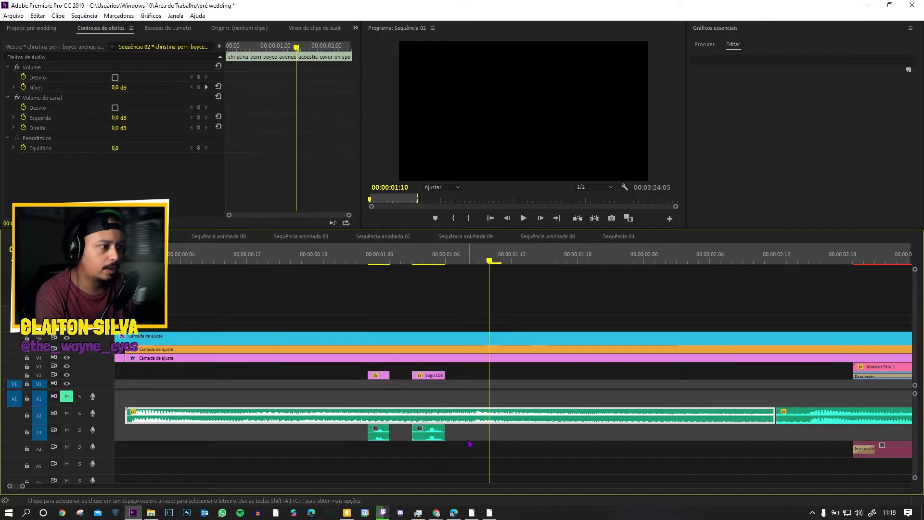
drag(471, 442, 382, 441)
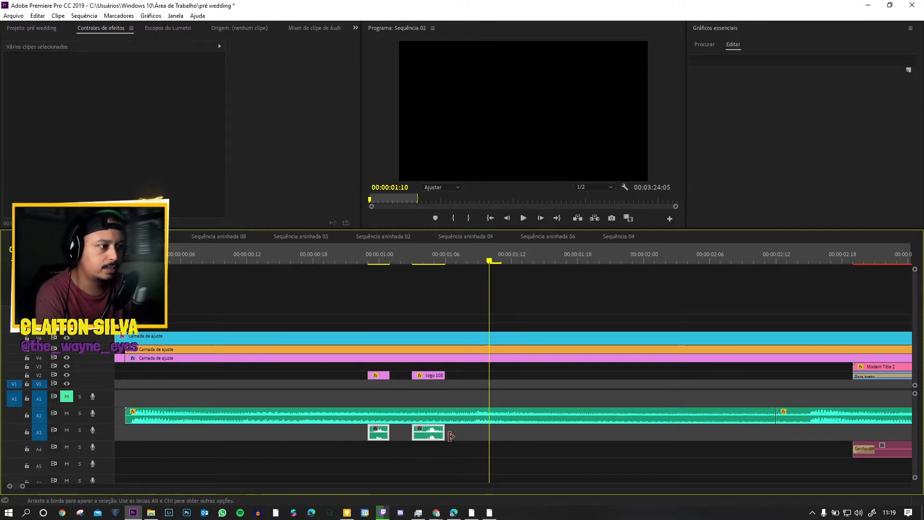
click(433, 382)
click(433, 378)
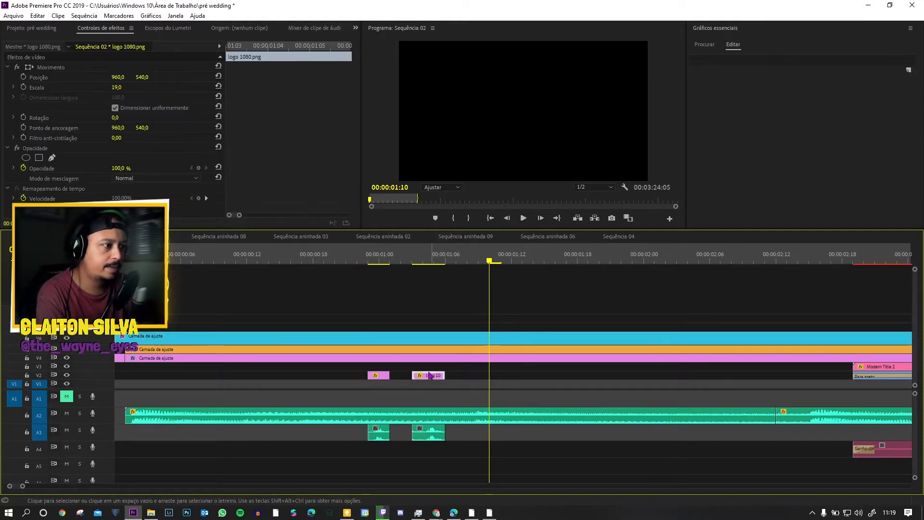
Step: Play the logo flashes with the A3 glitch sounds muted and unmuted to compare them
click(339, 253)
key(space)
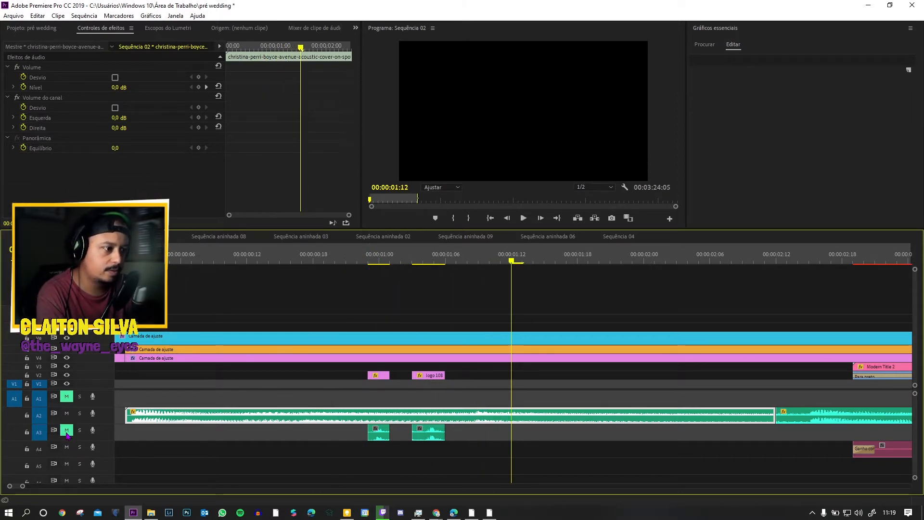
click(357, 255)
key(space)
key(space)
click(67, 430)
click(356, 255)
key(space)
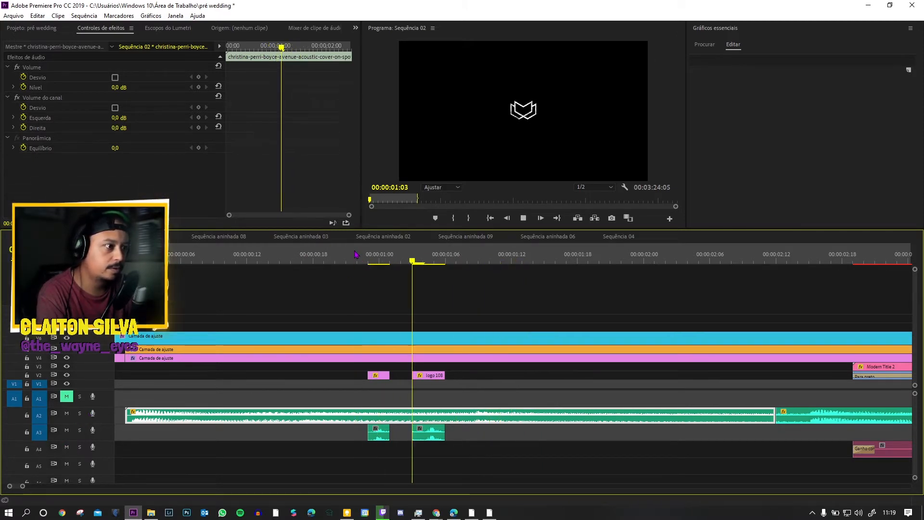
key(space)
Step: Play into the opening title and inspect the Para preto transition at the start of the Gramado aerial clip
scroll(715, 365, down, 1)
scroll(714, 365, down, 3)
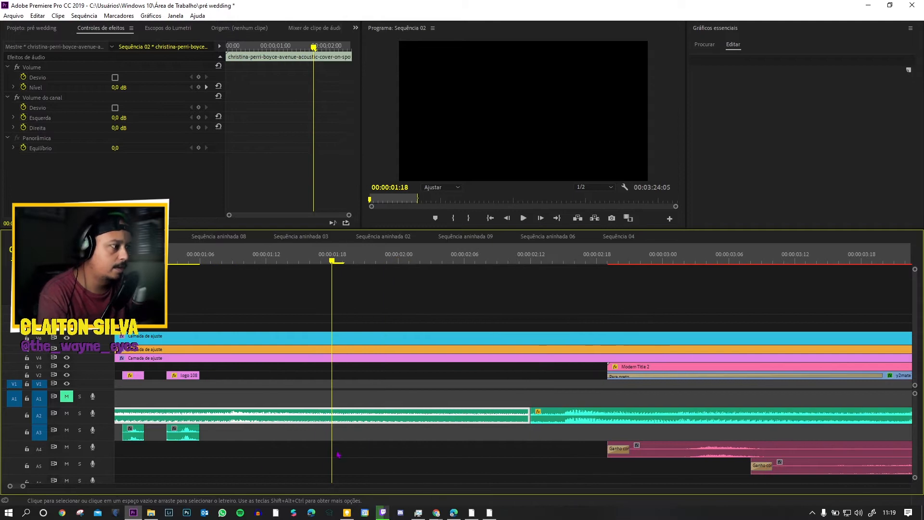
drag(23, 487, 47, 486)
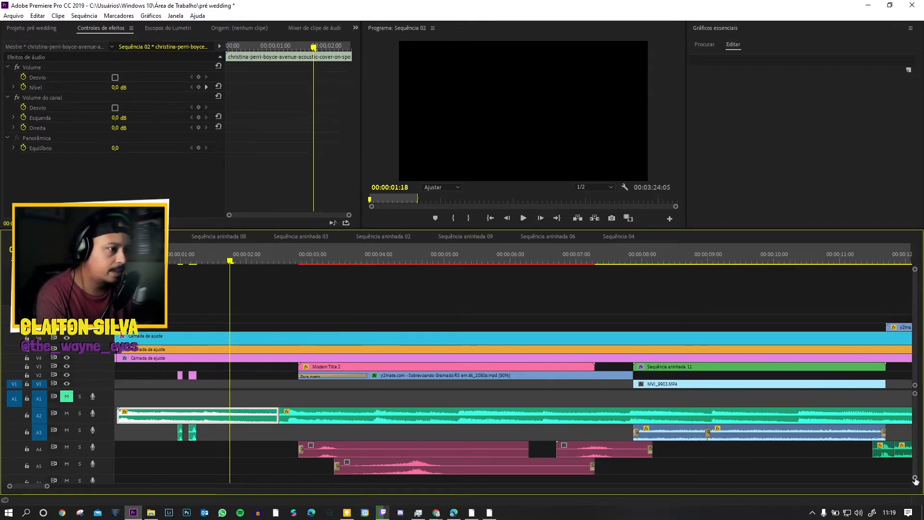
drag(915, 478, 915, 481)
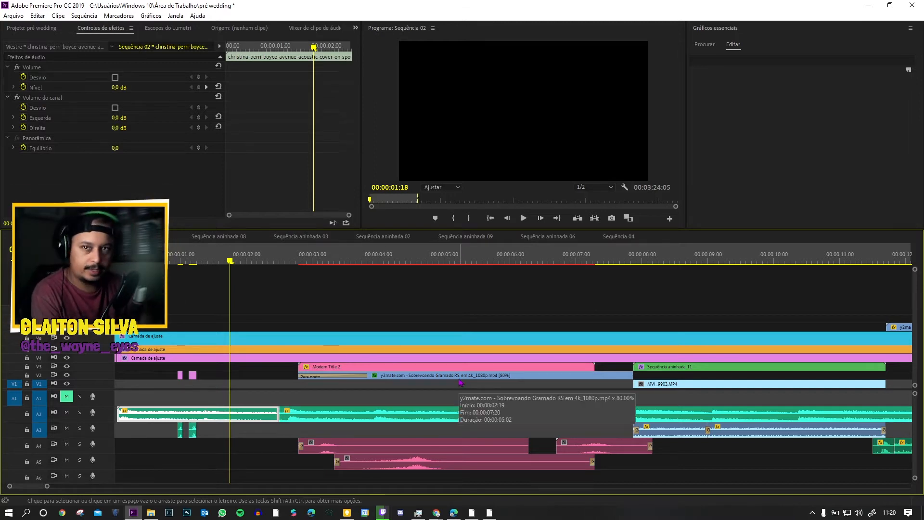
key(space)
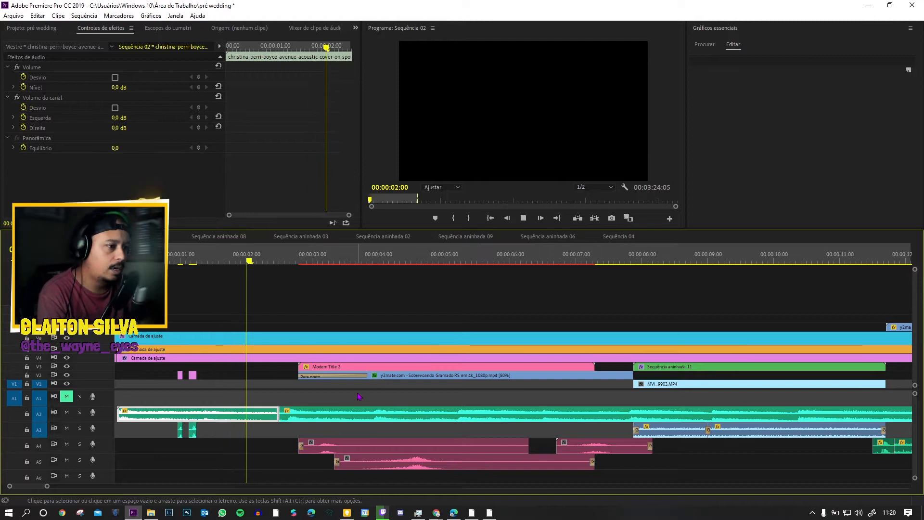
key(space)
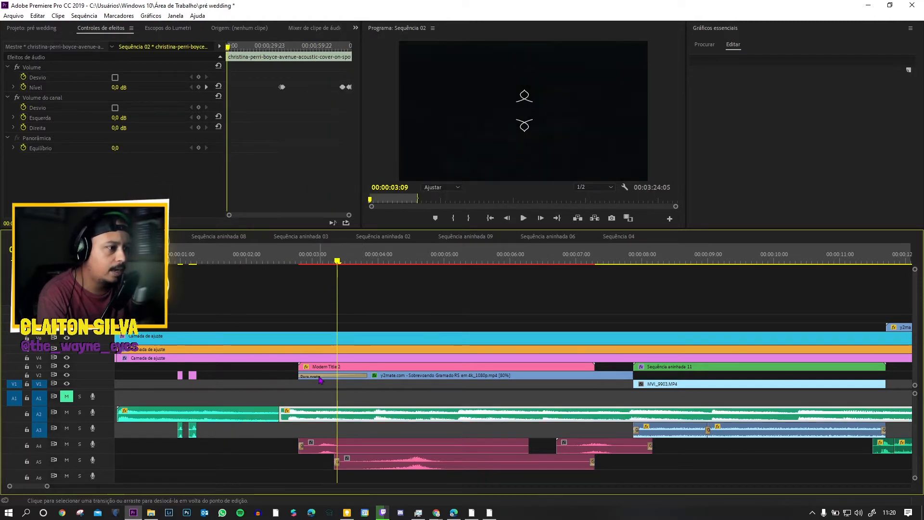
click(342, 380)
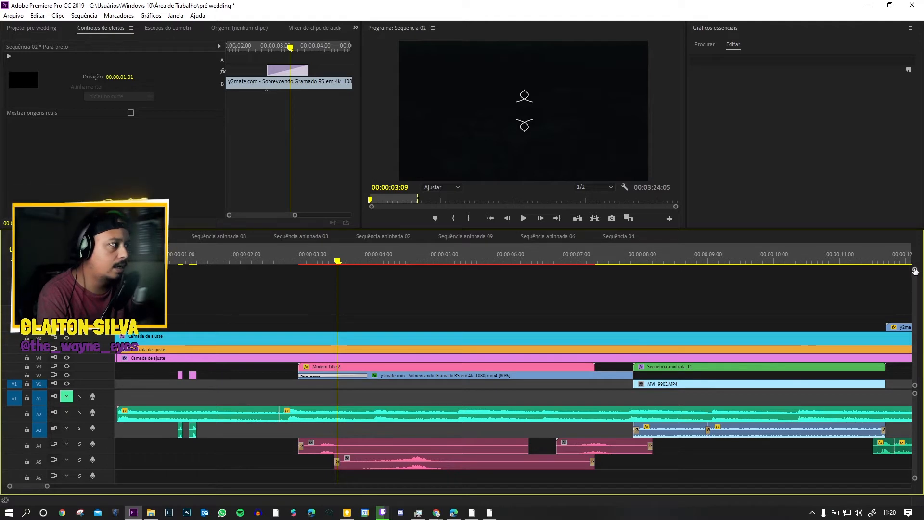
Step: Enlarge the video tracks and play the Modern Title 2 section through to the start of MVI_9903.MP4
mouse_move(915, 268)
mouse_down()
mouse_move(915, 245)
mouse_move(915, 268)
mouse_up()
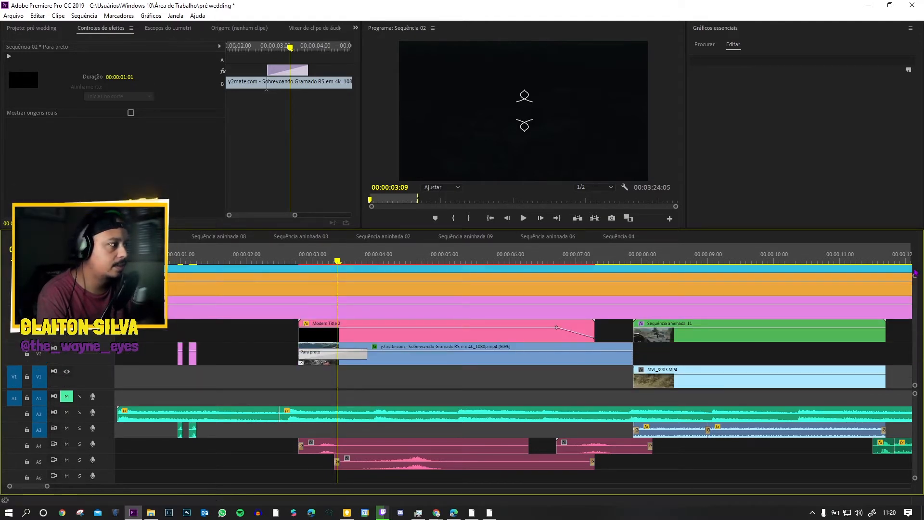
drag(917, 275, 916, 272)
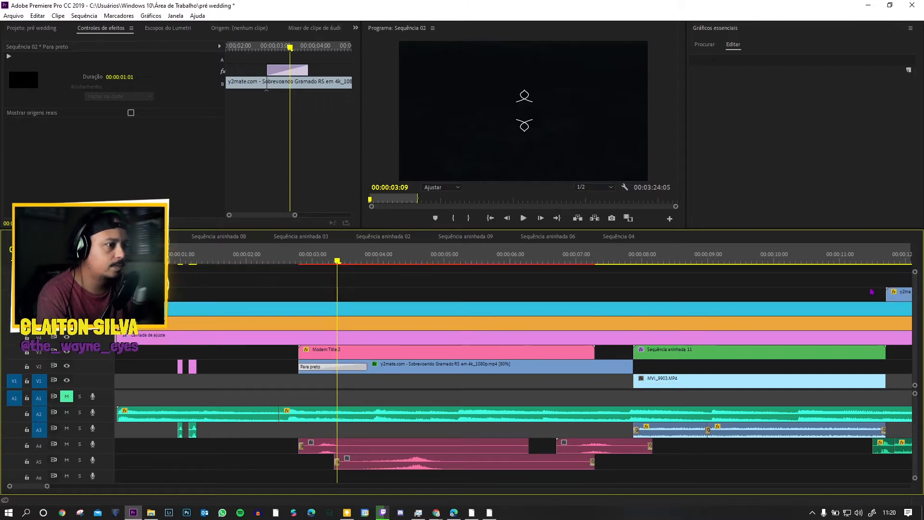
click(347, 355)
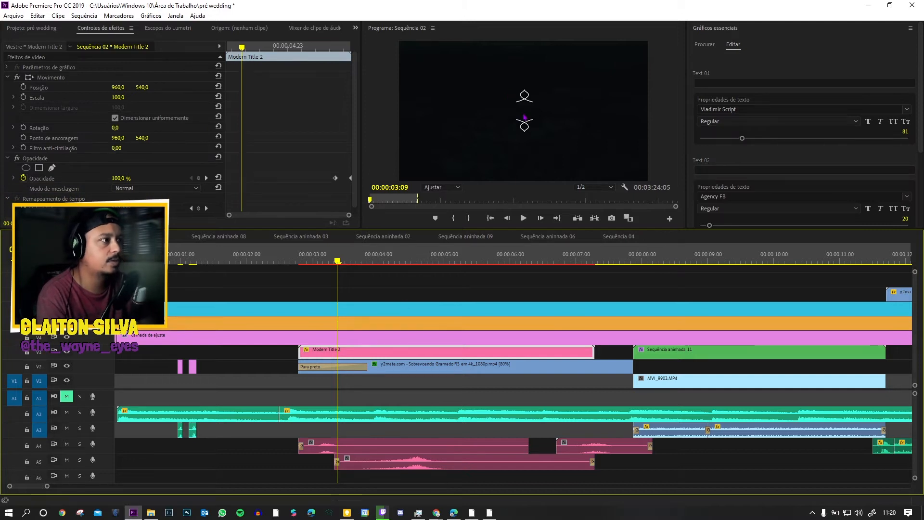
key(space)
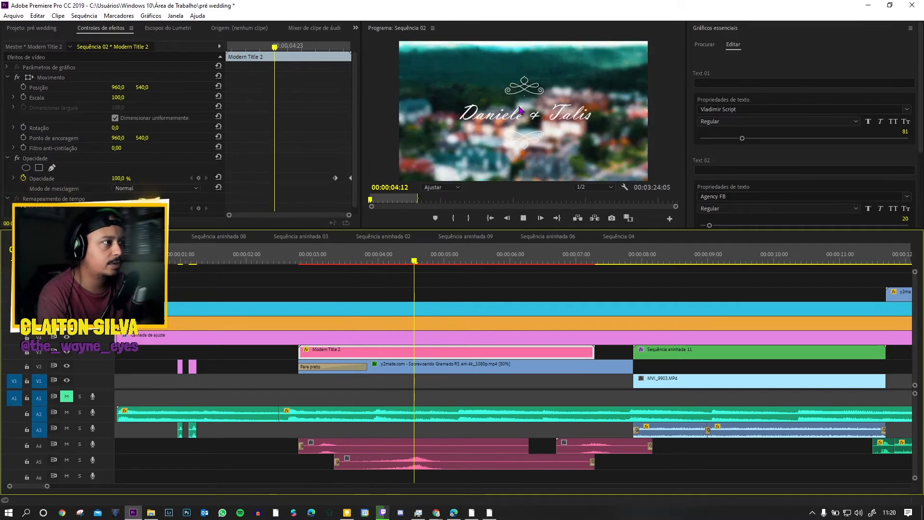
key(space)
key(space)
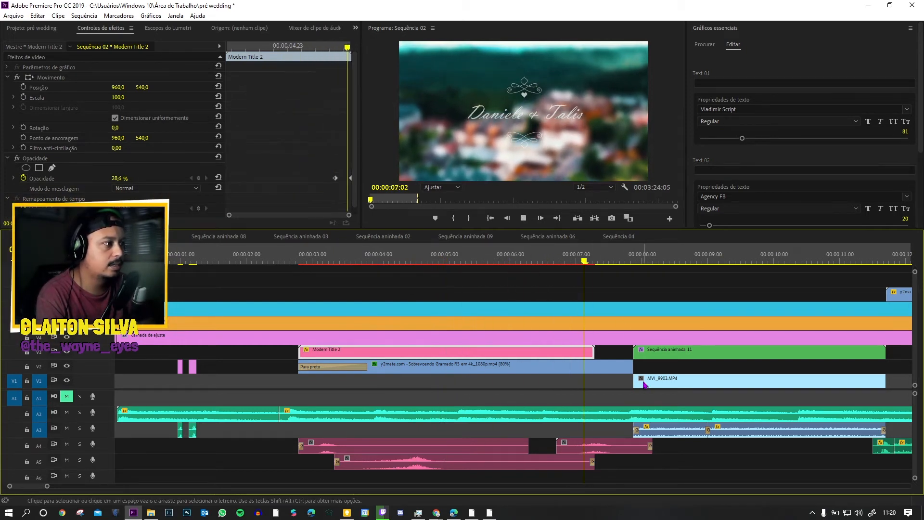
key(space)
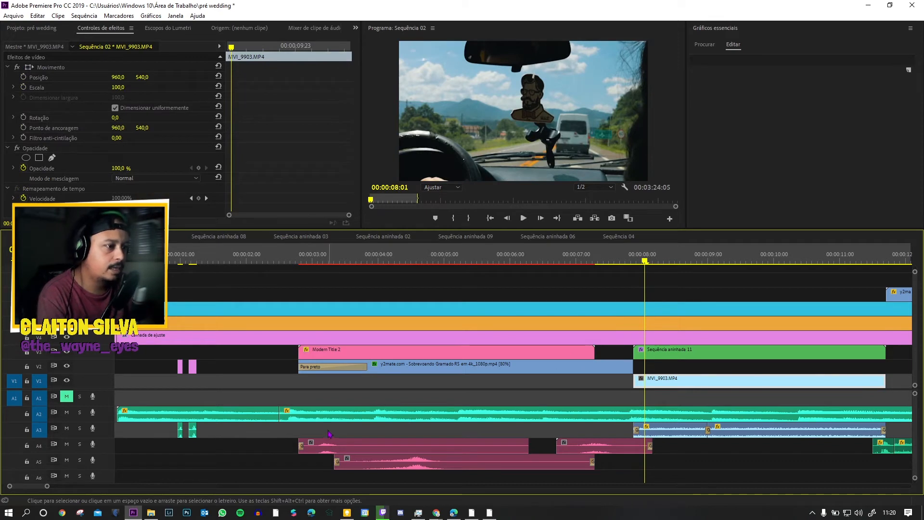
Step: Inspect the three whoosh sounds on A4 and A5, and play them under the Modern Title 2 section
click(308, 266)
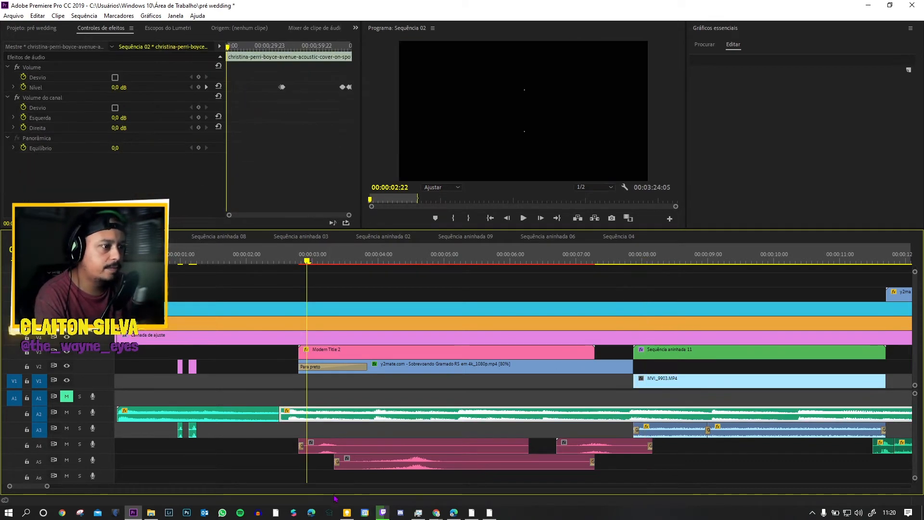
click(322, 449)
click(366, 462)
click(561, 446)
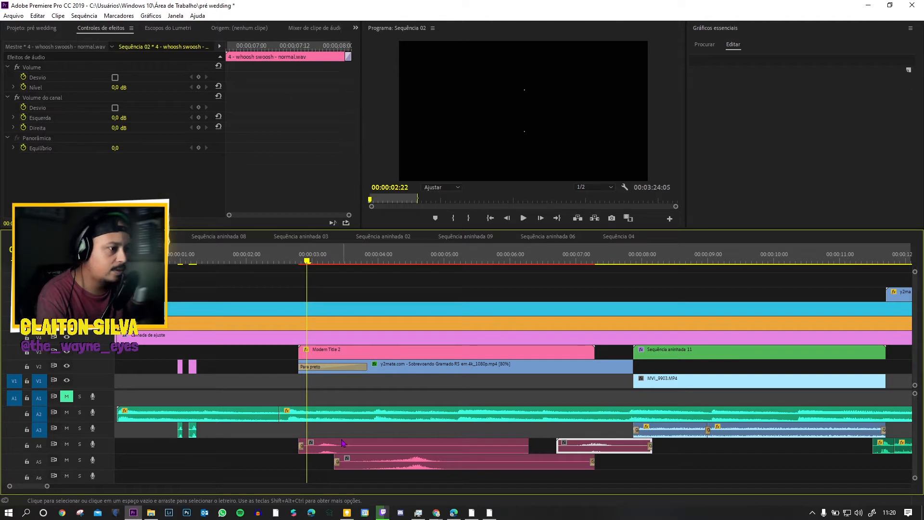
key(space)
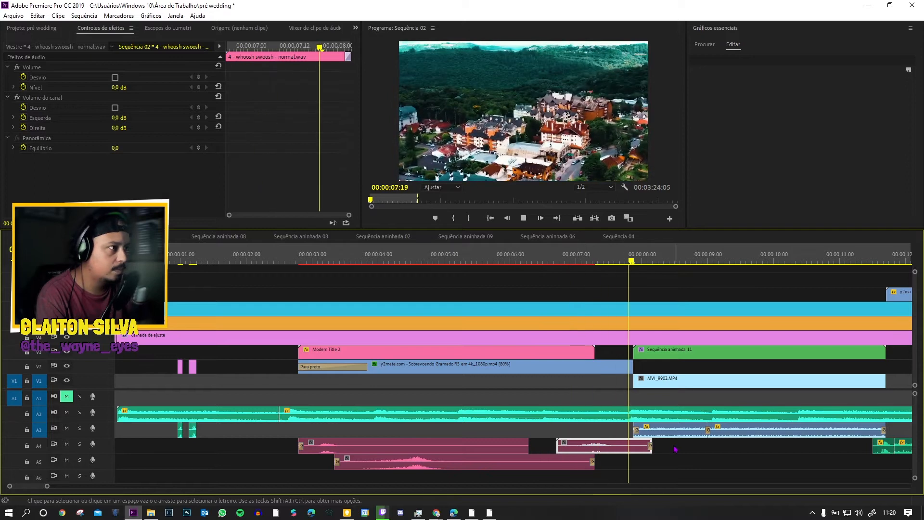
key(space)
Step: Play the start of MVI_9903.MP4 twice and inspect the Sequência aninhada 11 clip above it
scroll(633, 427, down, 3)
click(577, 380)
key(space)
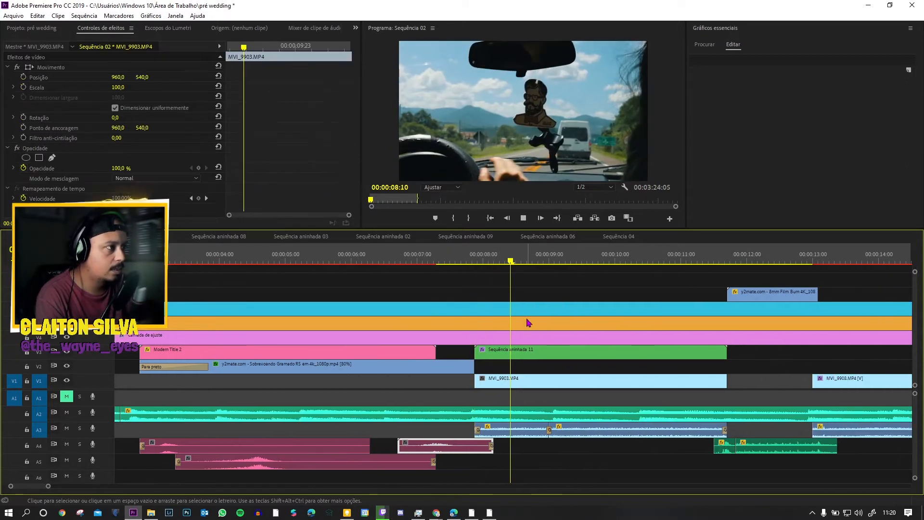
click(476, 252)
key(space)
key(space)
click(637, 359)
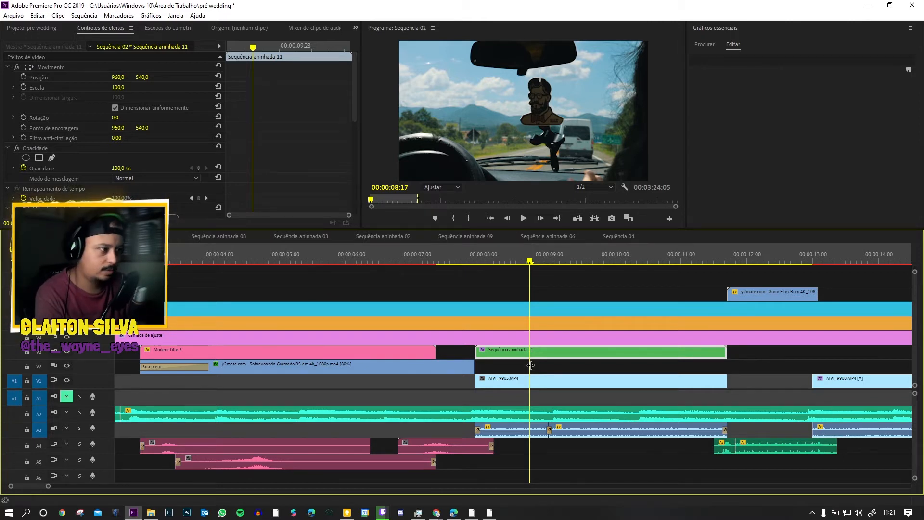
Step: Compare the two MVI_9903.MP4 audio segments on A3, then play through the cut between them
click(470, 260)
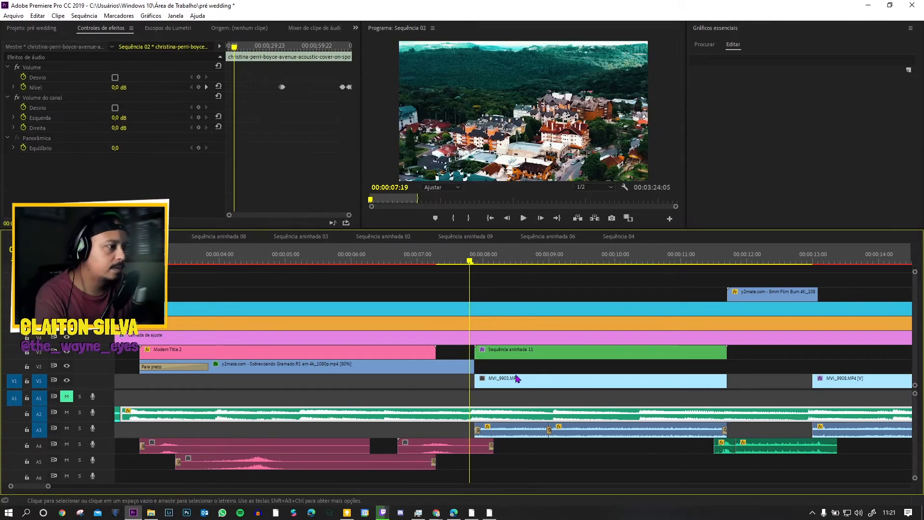
click(531, 436)
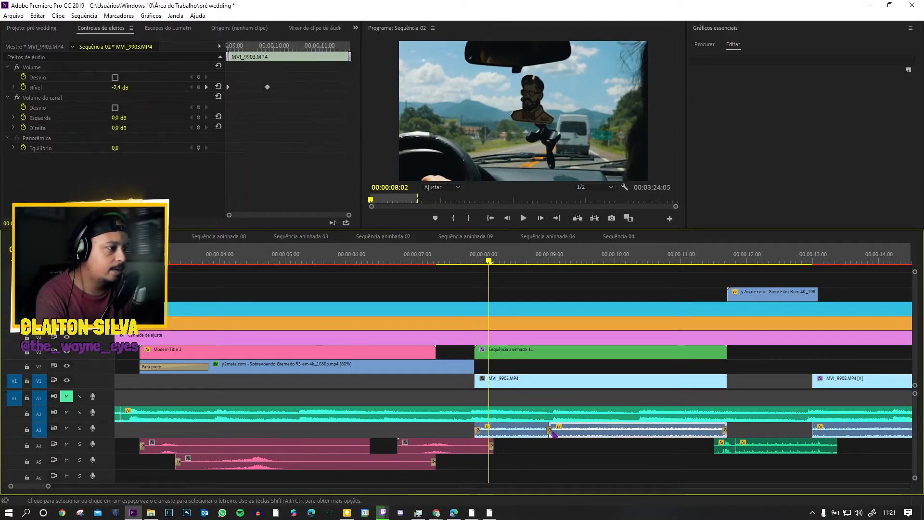
click(572, 435)
click(524, 435)
click(571, 435)
click(523, 435)
click(586, 436)
key(space)
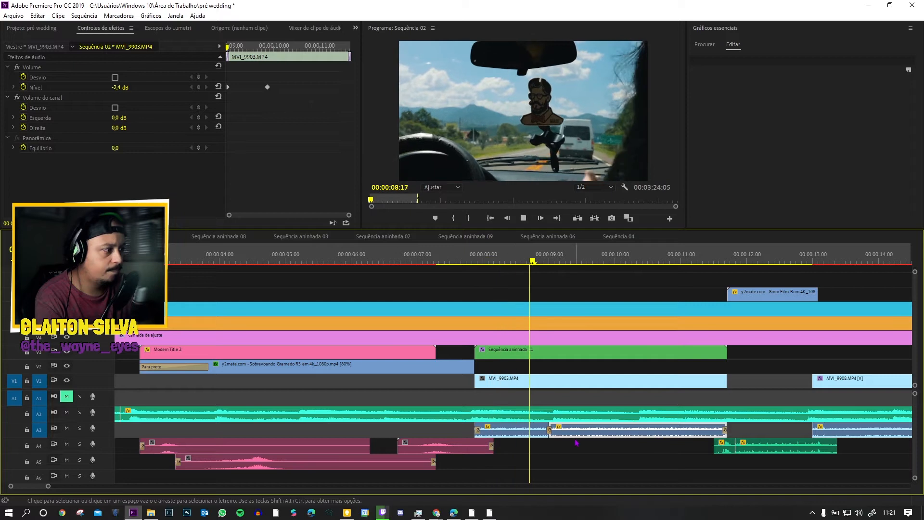
scroll(594, 417, down, 13)
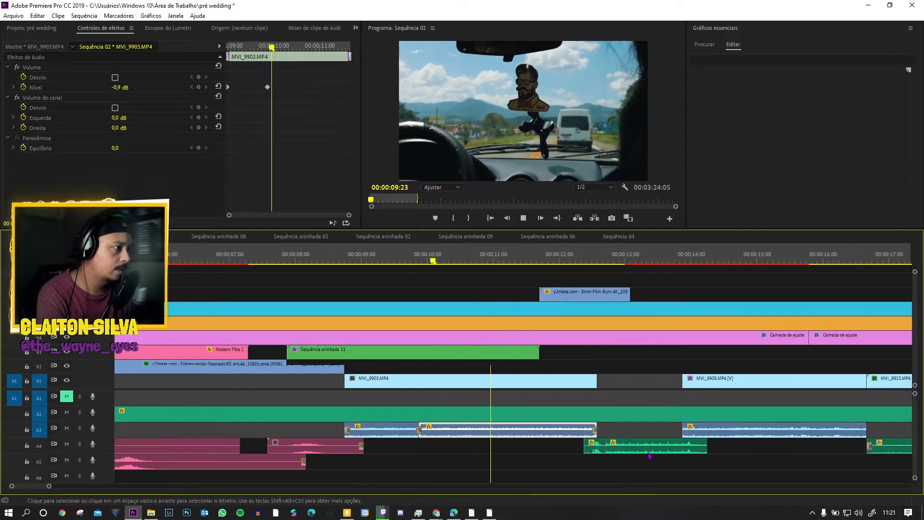
key(space)
Step: Play up to the 8mm Film Burn overlay, inspect its clip settings and play it through
drag(50, 487, 68, 486)
key(space)
key(space)
click(537, 295)
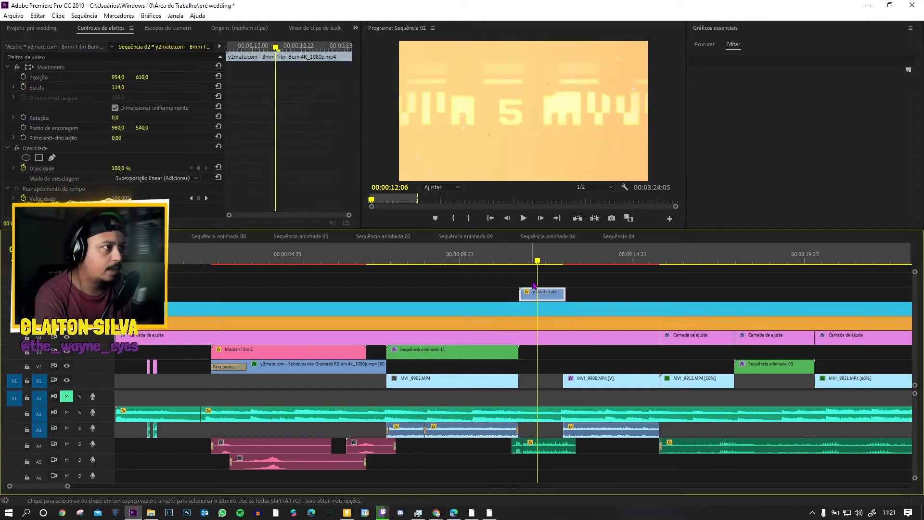
key(space)
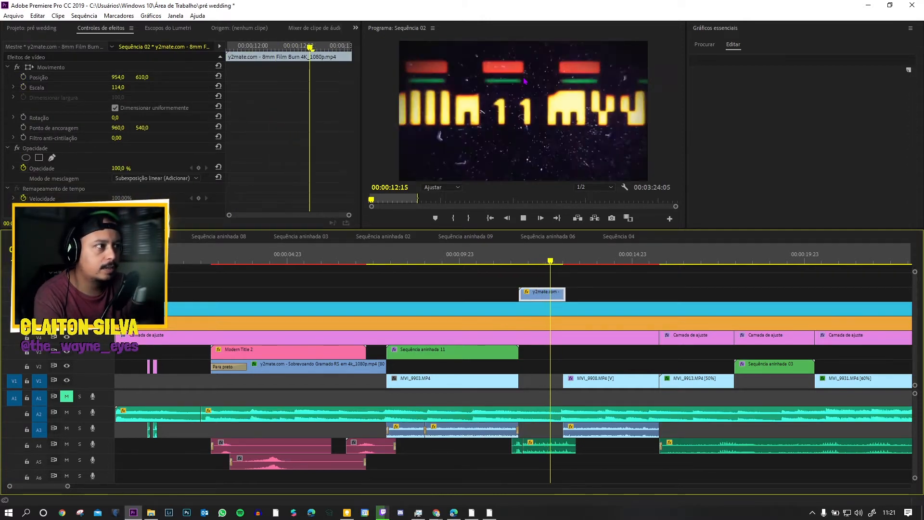
key(space)
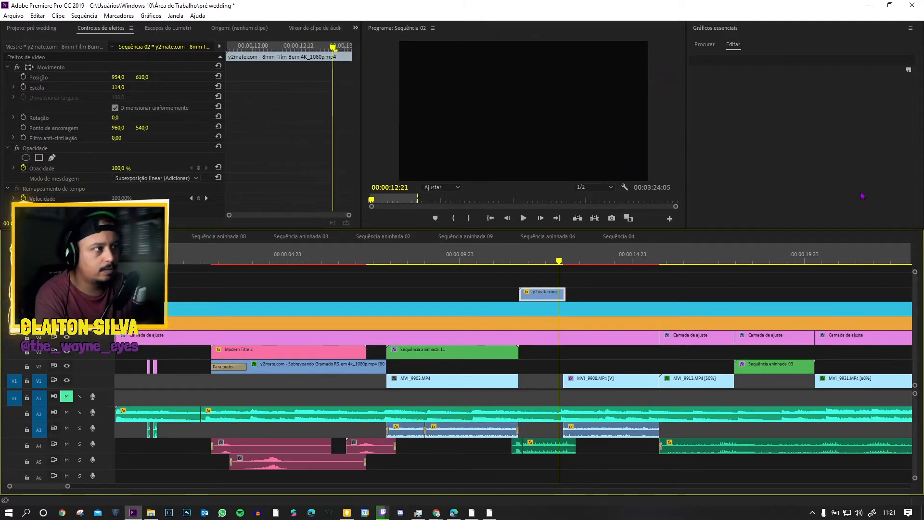
Step: Inspect the old-film sound effect on A4 and play it from its start together with the film burn
click(544, 452)
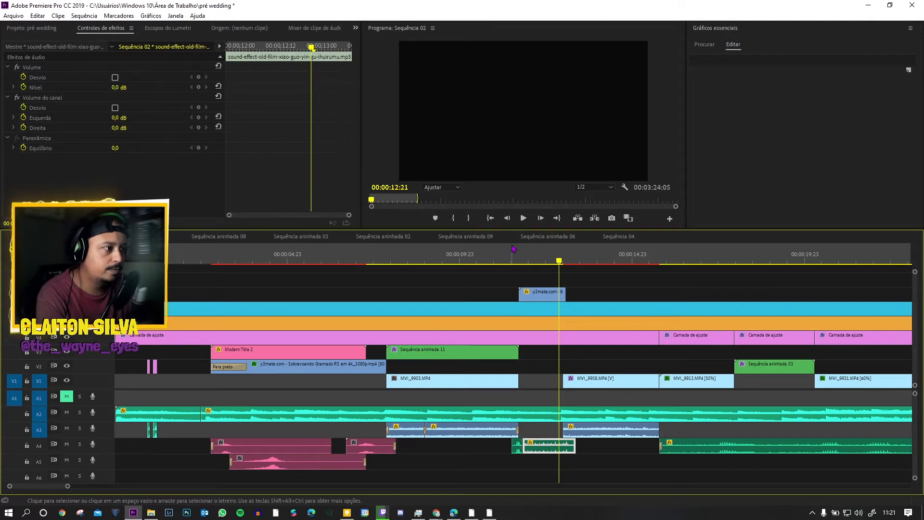
key(Up)
key(space)
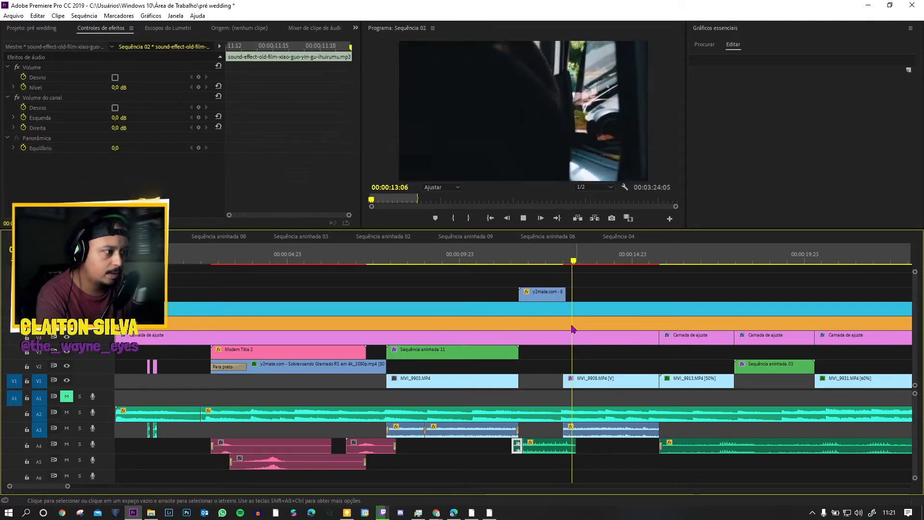
key(space)
Step: Play from the end of the film burn through MVI_9908.MP4 and into the MVI_9913.MP4 tree shot
click(561, 257)
key(space)
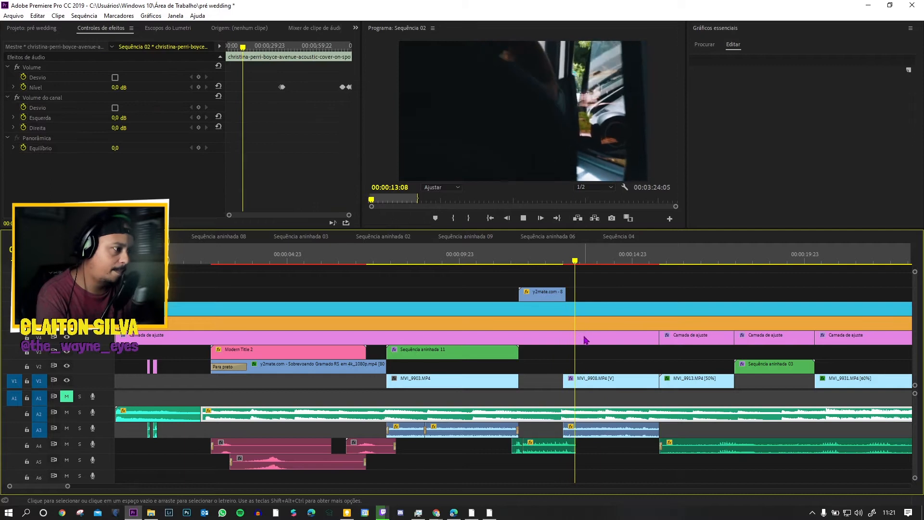
click(616, 384)
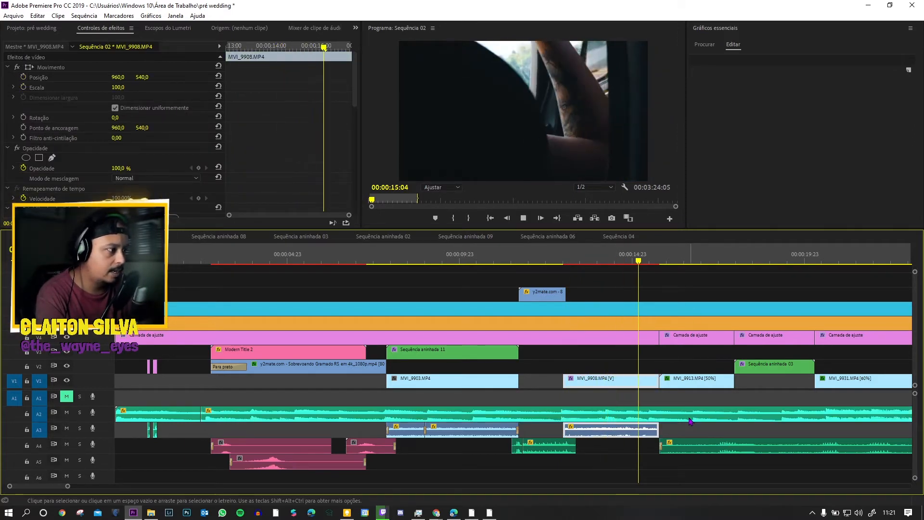
click(689, 381)
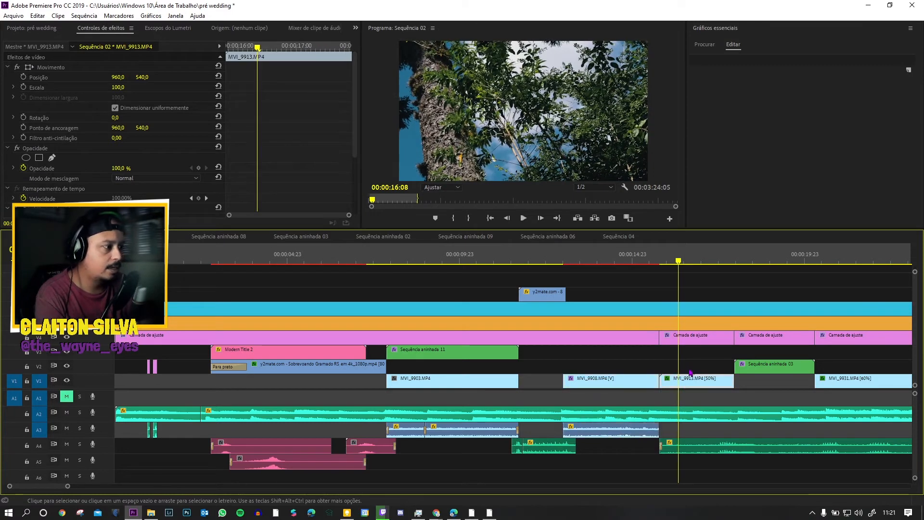
scroll(715, 443, right, 5)
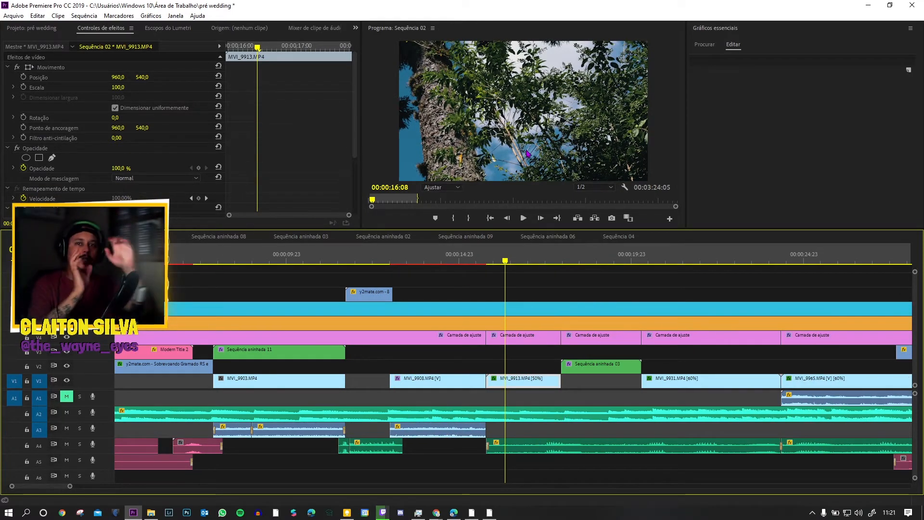
Step: Play the tree shots through Sequência aninhada 03 and into the couple walking in MVI_9931.MP4
key(space)
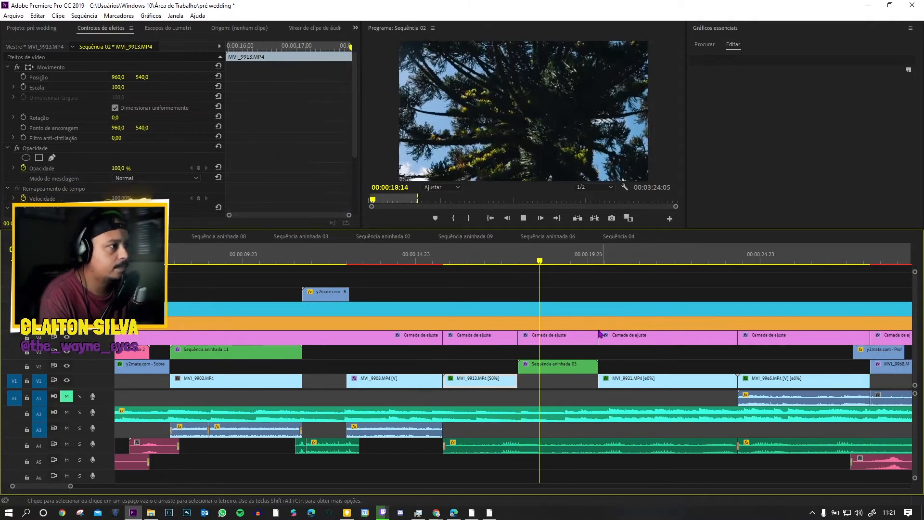
key(space)
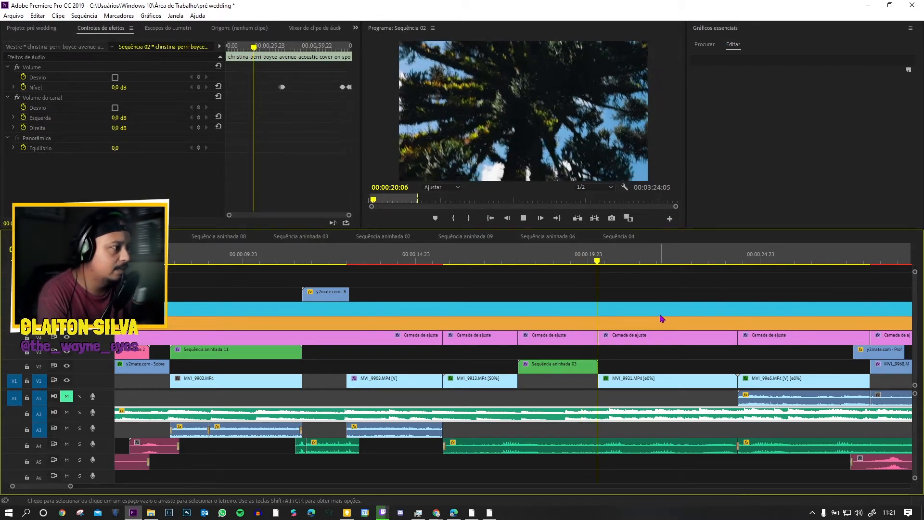
key(space)
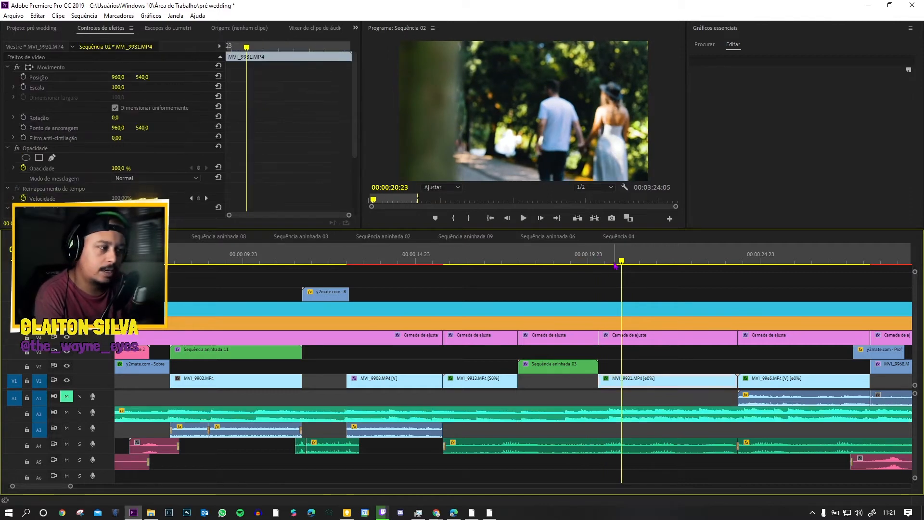
key(space)
key(space)
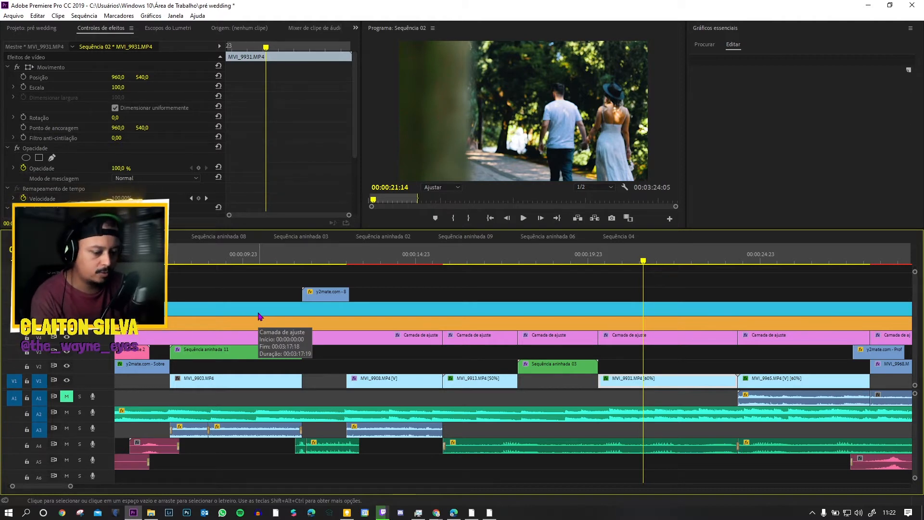
key(ctrl+s)
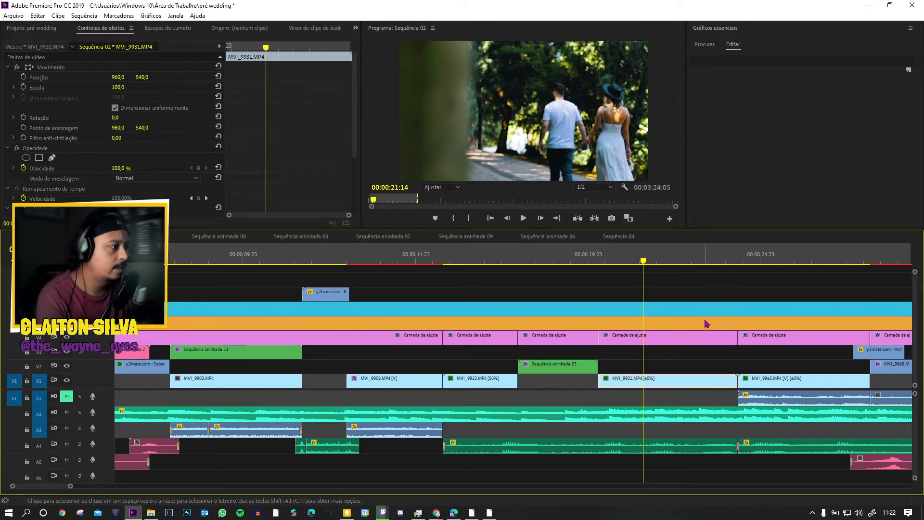
Step: Inspect the bird nature sound on A4 and play it from the start of MVI_9913.MP4
click(510, 450)
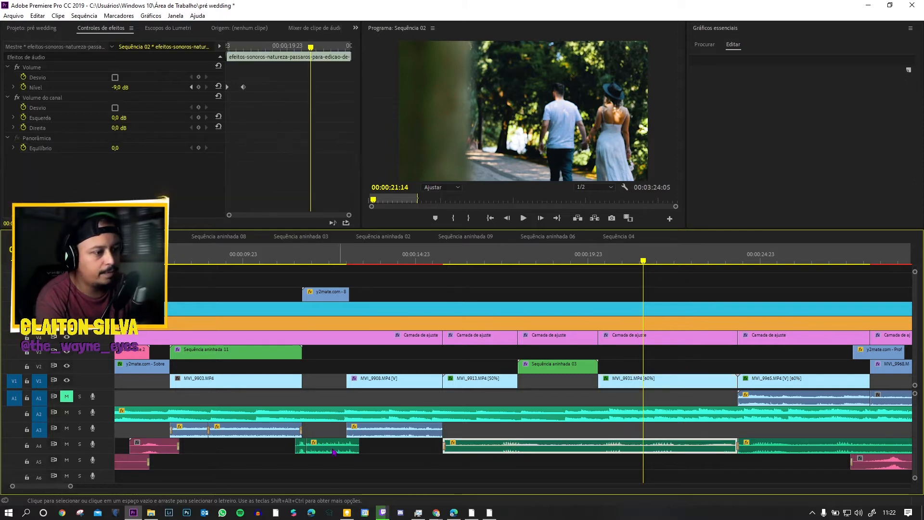
click(441, 256)
key(space)
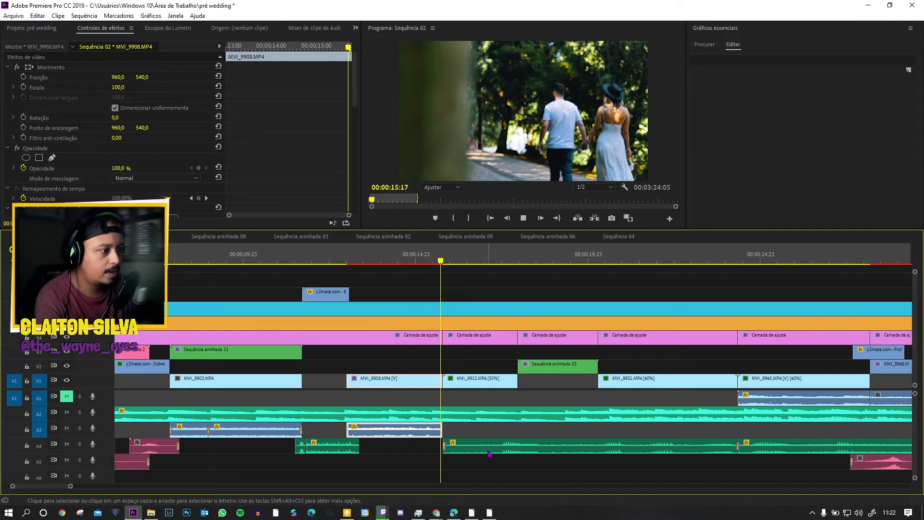
key(space)
Step: Play the bird sounds with the A2 music track muted, then unmute the music
click(66, 412)
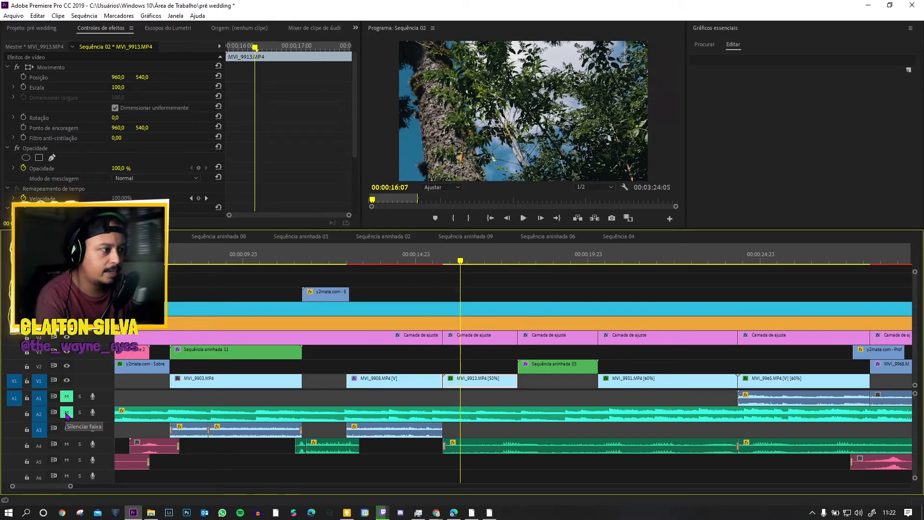
key(space)
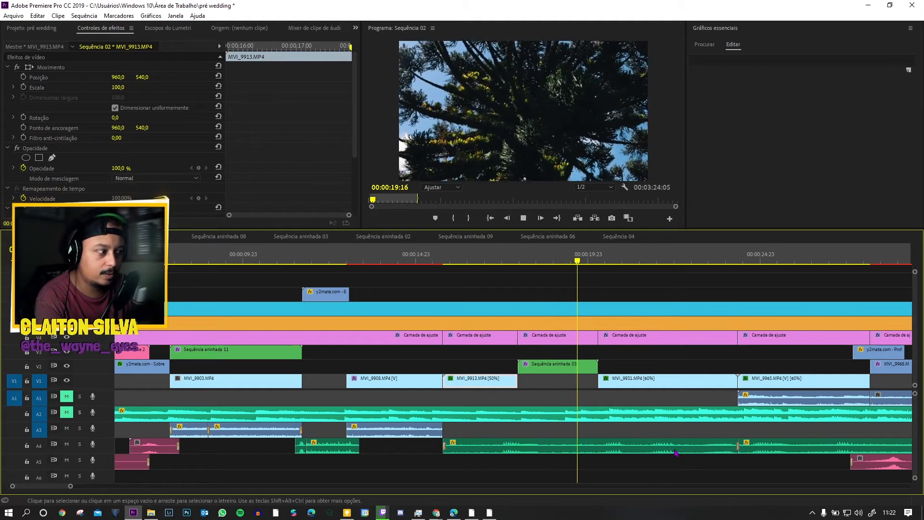
key(space)
key(space)
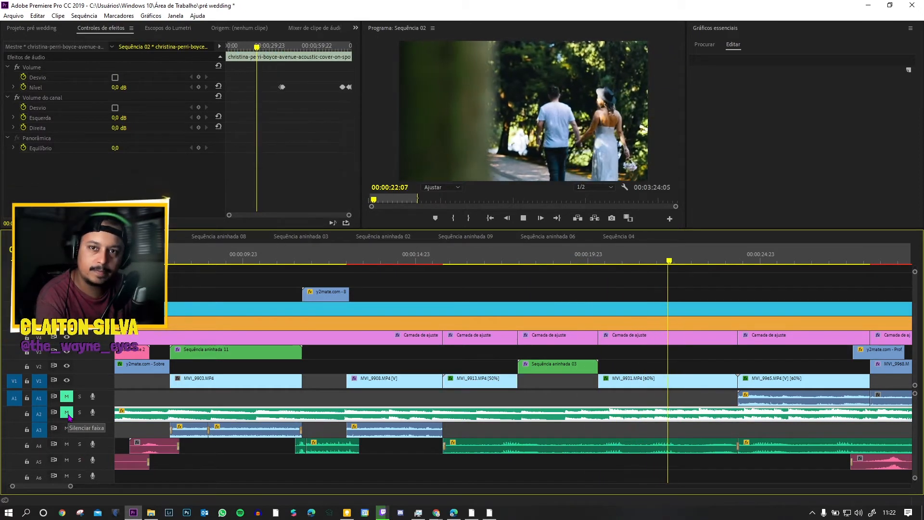
key(space)
click(67, 414)
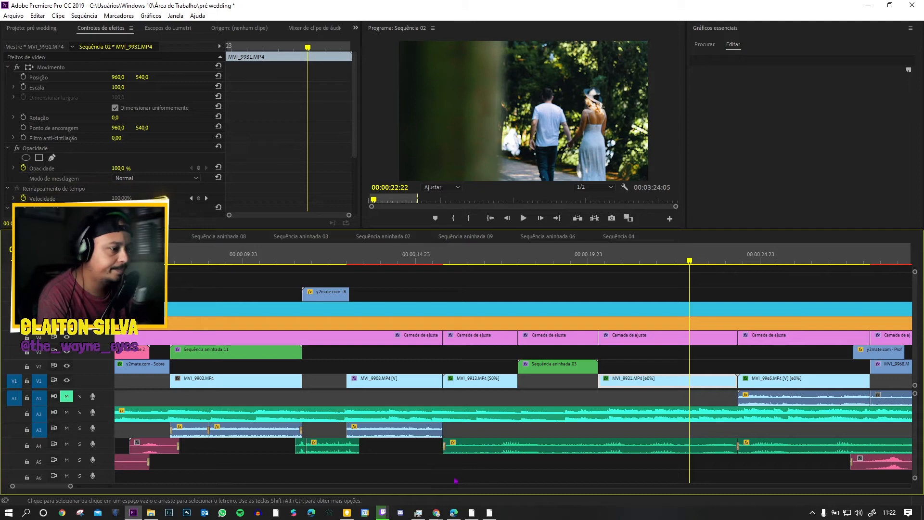
Step: Close both open Chrome windows, the channel content page and The Wayne Eyes YouTube page
click(436, 513)
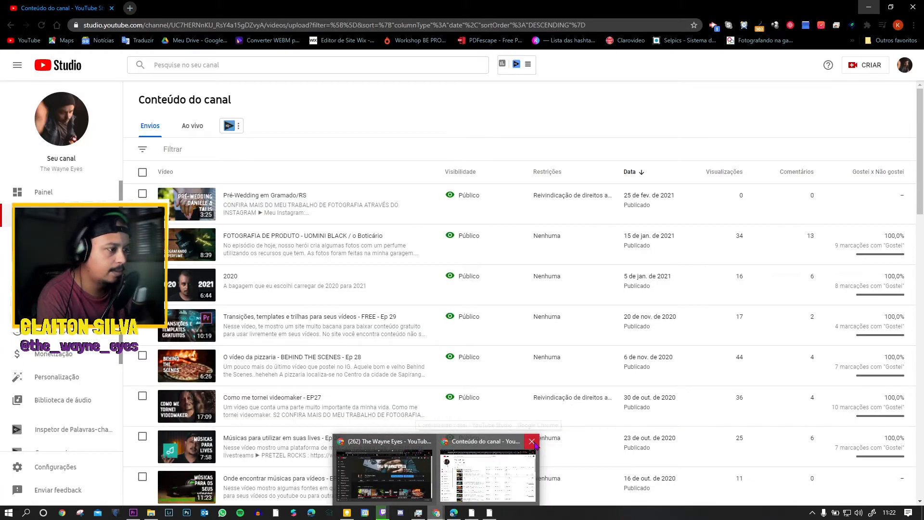
click(532, 441)
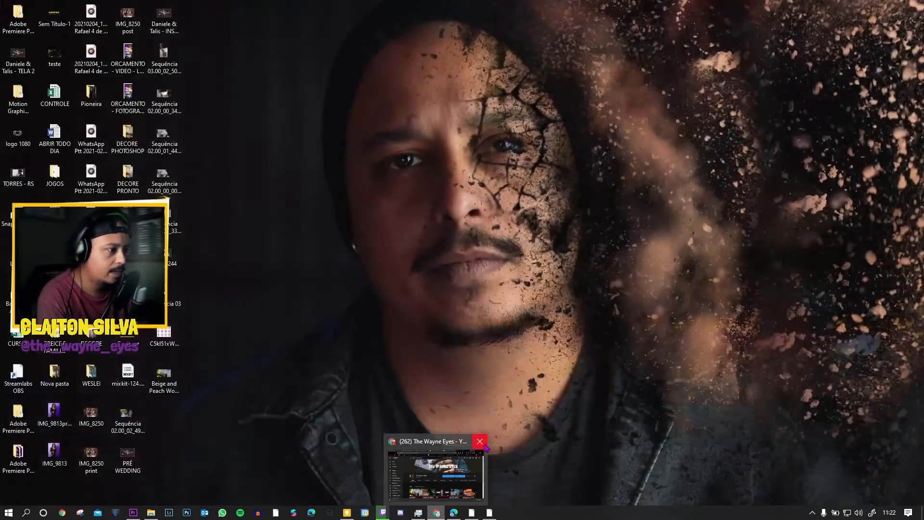
click(480, 441)
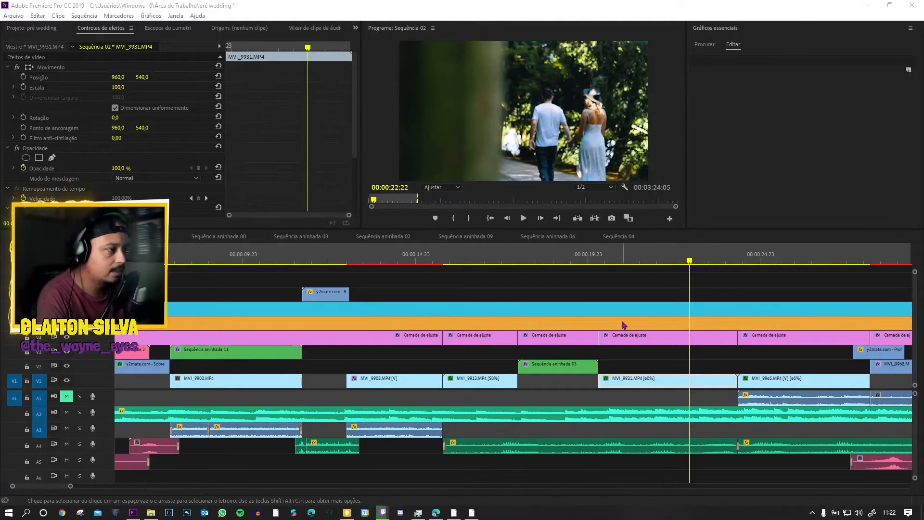
Step: Play from MVI_9931.MP4 through MVI_9965.MP4 and inspect the Professional Light Leaks overlay before MVI_9968
click(633, 264)
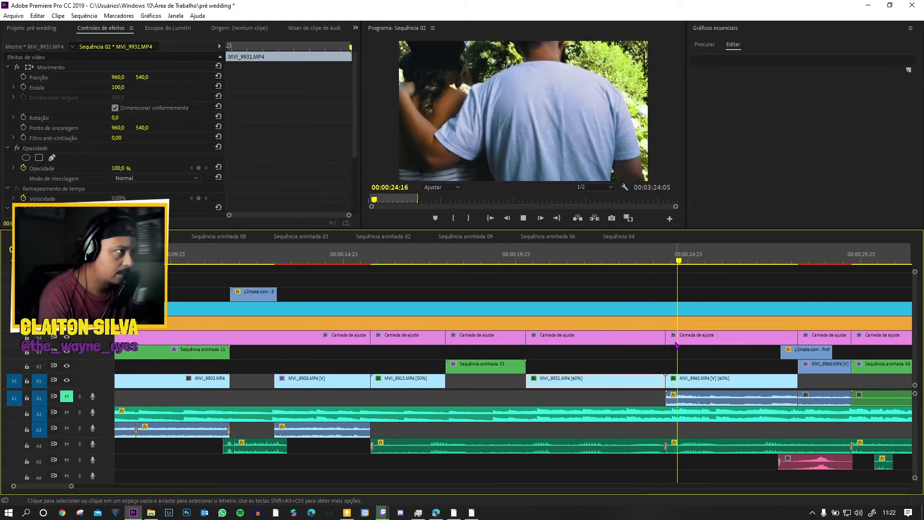
key(space)
click(656, 261)
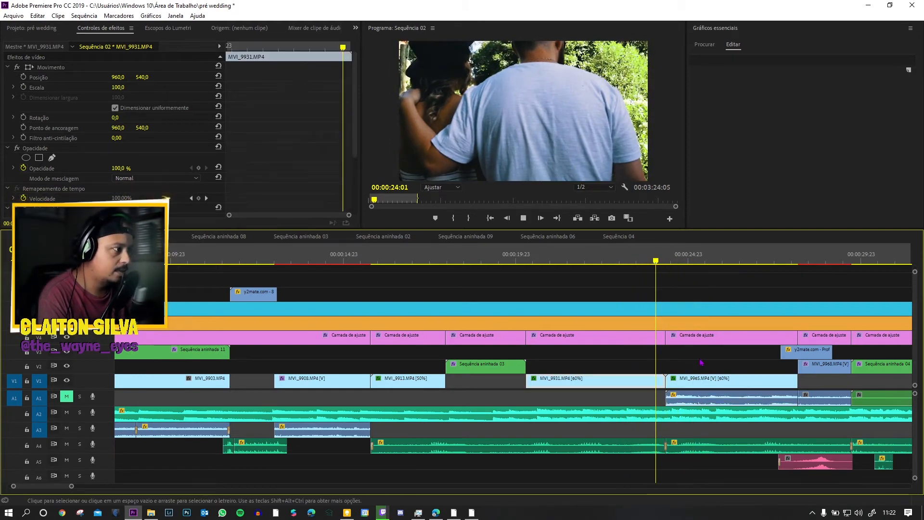
key(space)
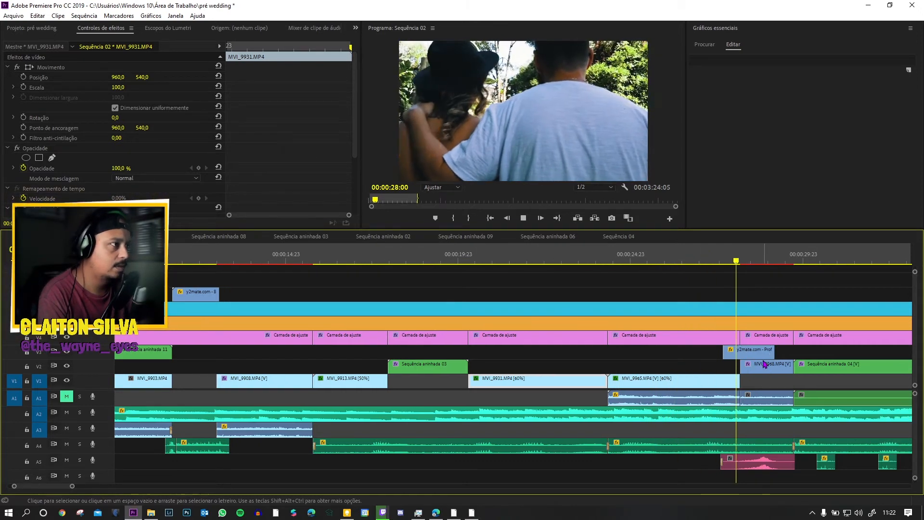
key(space)
click(754, 350)
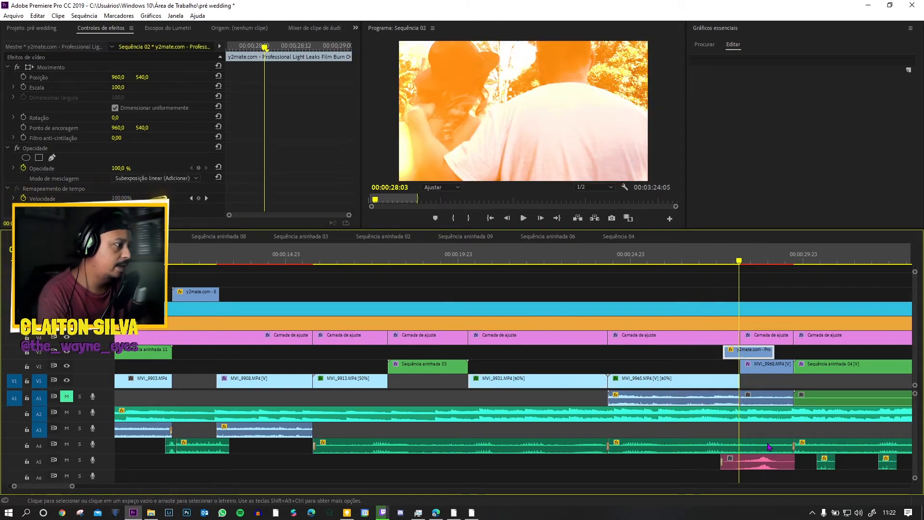
Step: Inspect the swoosh-long sound on A5 and play the timeline through the end of MVI_9968.MP4
click(770, 466)
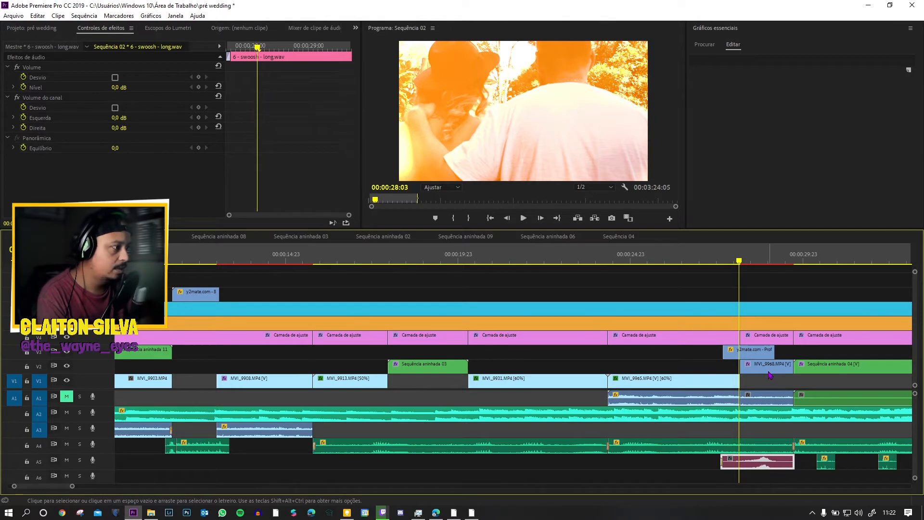
key(space)
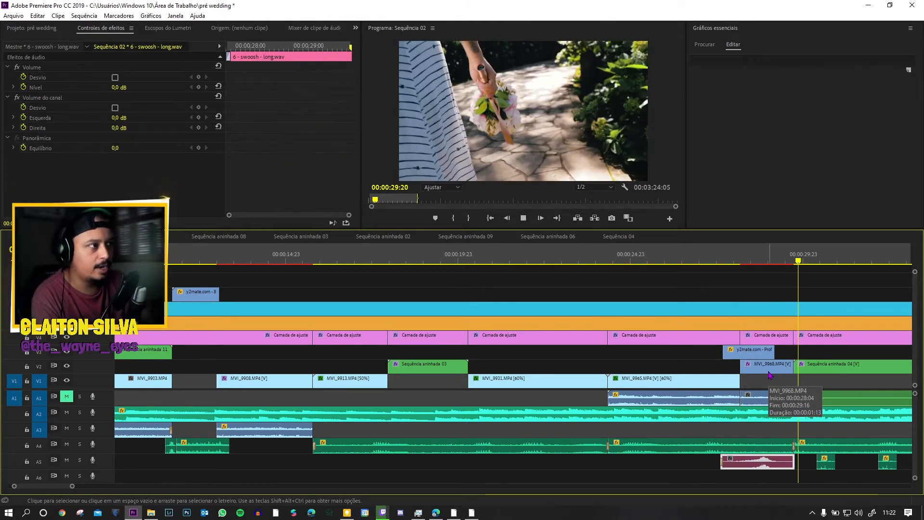
key(space)
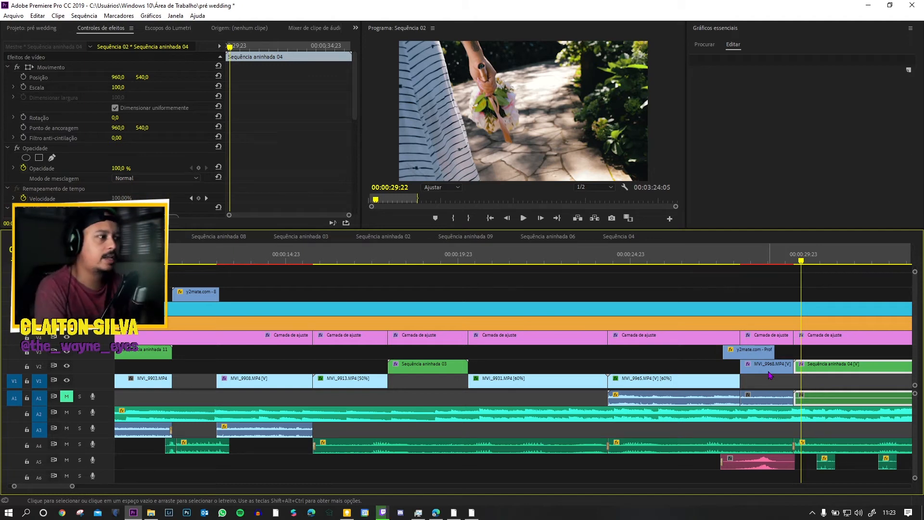
Step: Play Sequência aninhada 04 with the short sound clips on A5 up to the black gap before the captions
scroll(714, 466, down, 5)
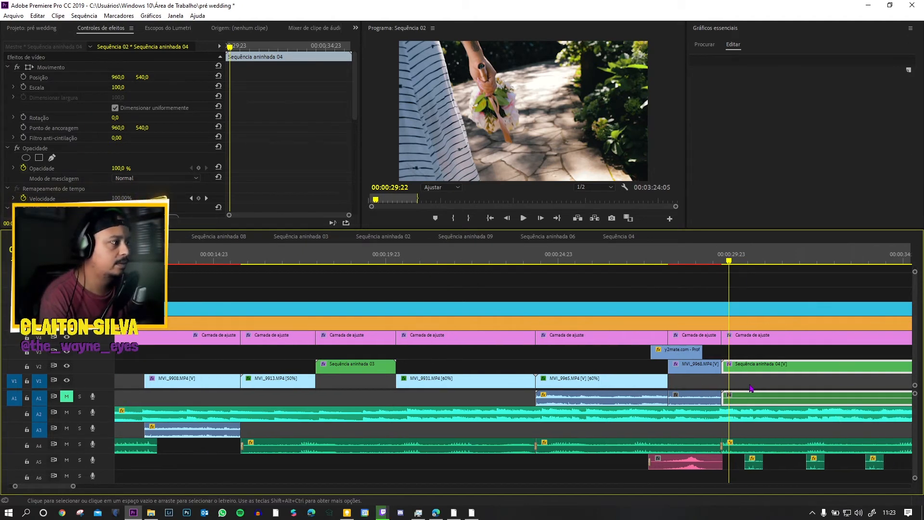
key(space)
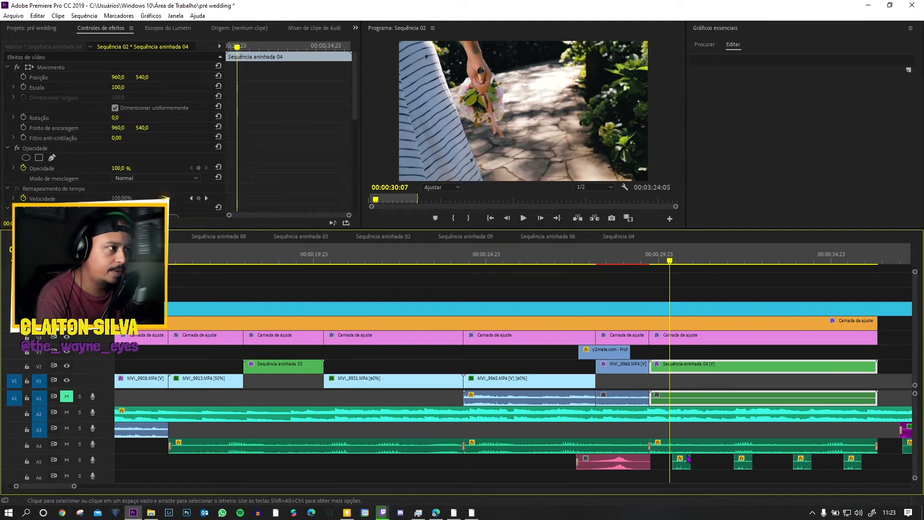
key(space)
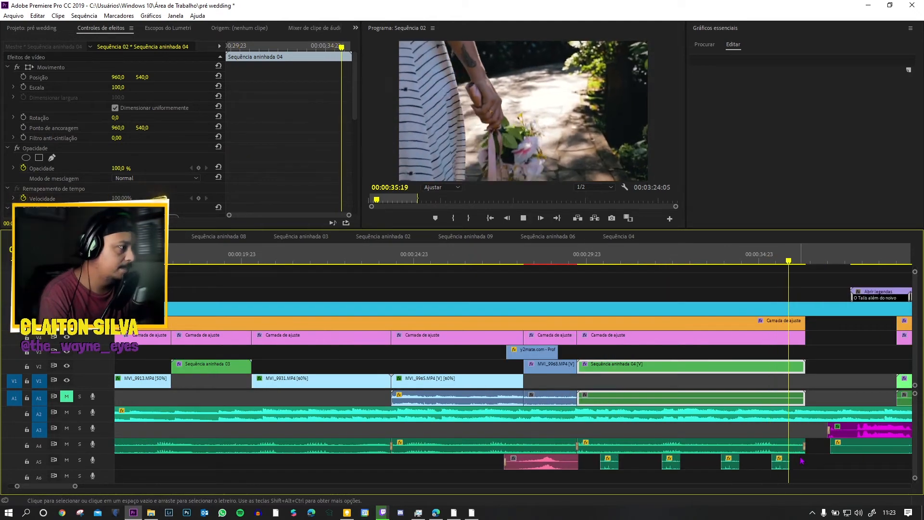
key(space)
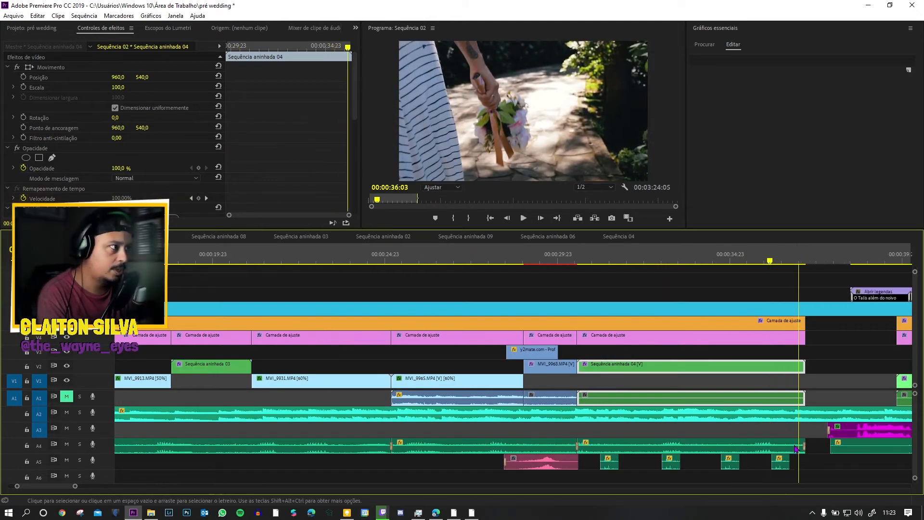
scroll(796, 448, down, 3)
key(space)
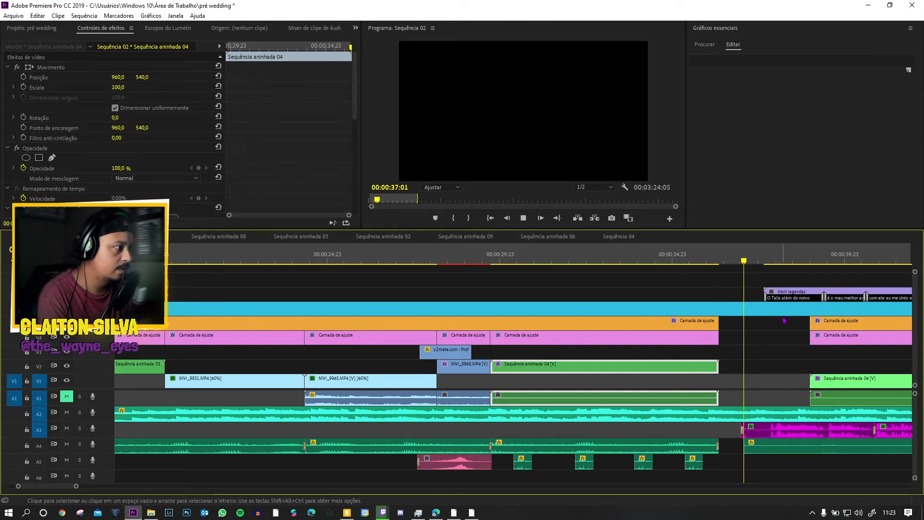
key(space)
Step: Inspect the first WhatsApp voice clip on A3 and survey the voice clips and captions that follow it
scroll(794, 384, down, 3)
scroll(721, 443, down, 4)
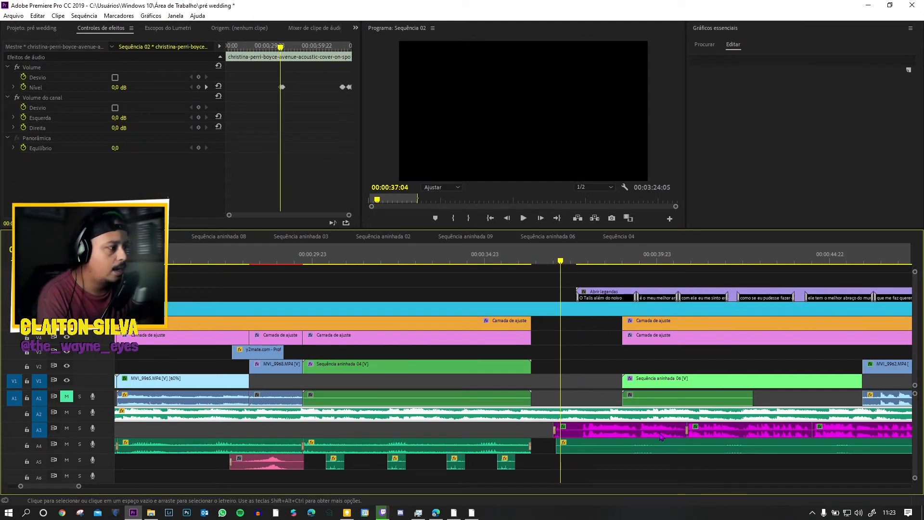
click(663, 437)
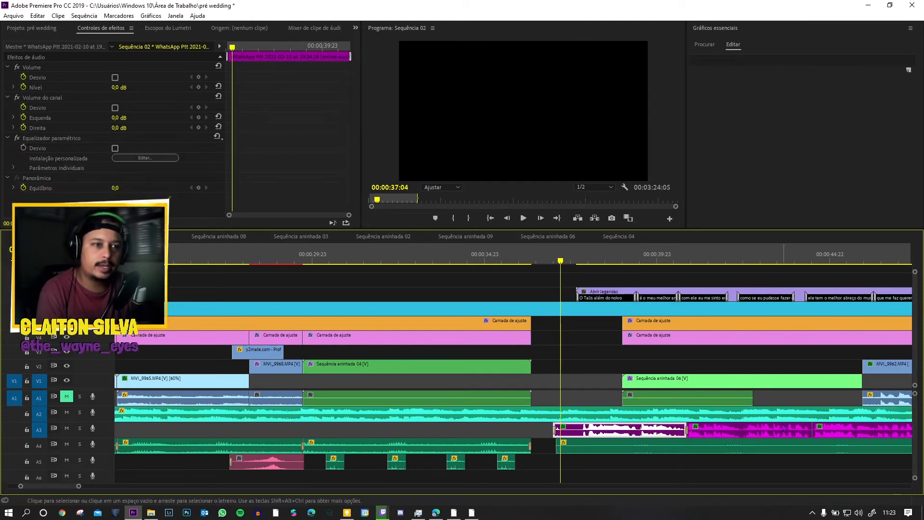
scroll(510, 448, down, 10)
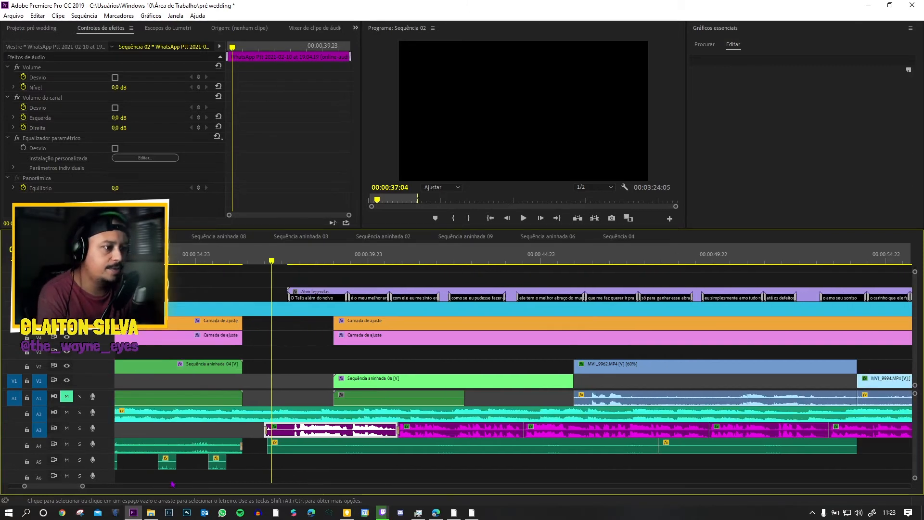
drag(82, 486, 100, 486)
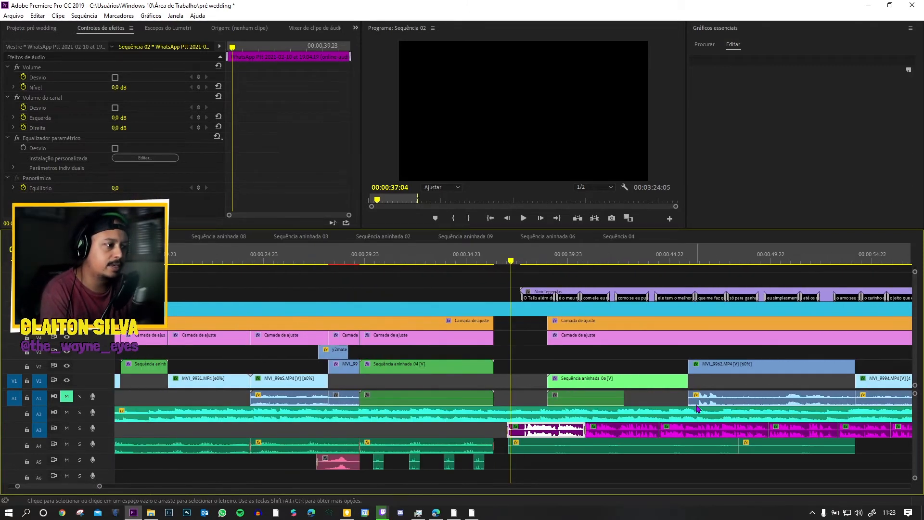
scroll(698, 408, down, 12)
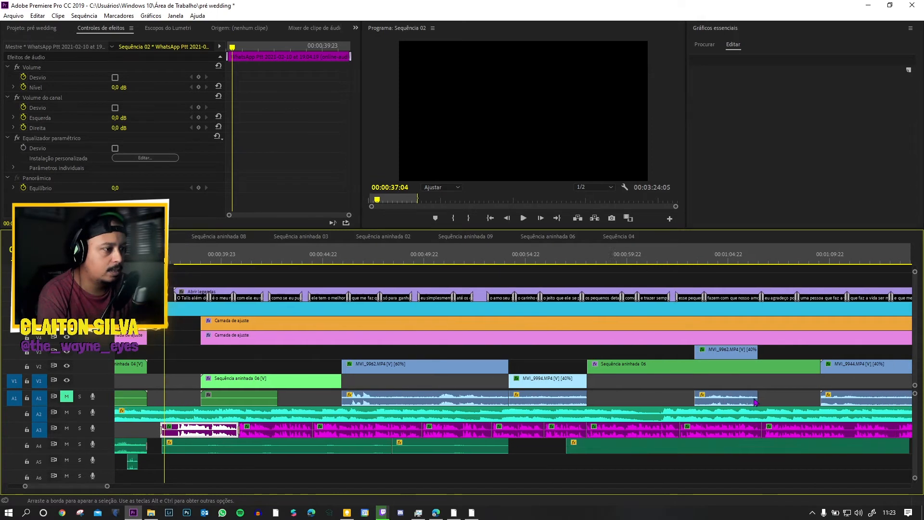
scroll(379, 407, up, 2)
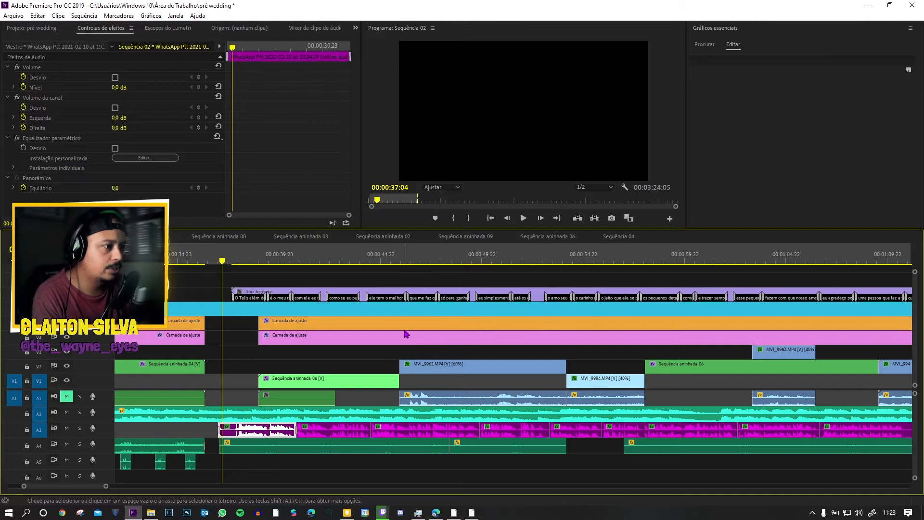
Step: Play the captioned voice-over from its start, pausing to inspect the first Sequência aninhada 06 before resuming playback
key(space)
key(space)
click(227, 255)
key(space)
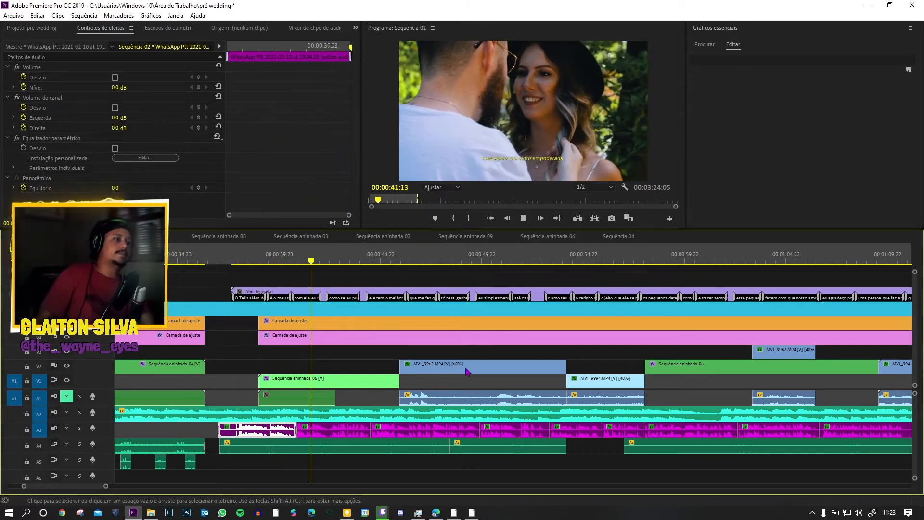
click(298, 398)
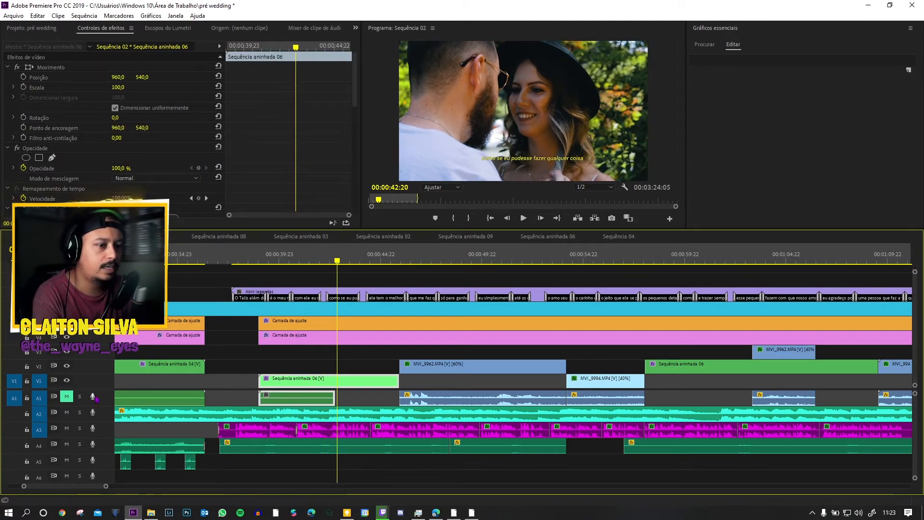
key(space)
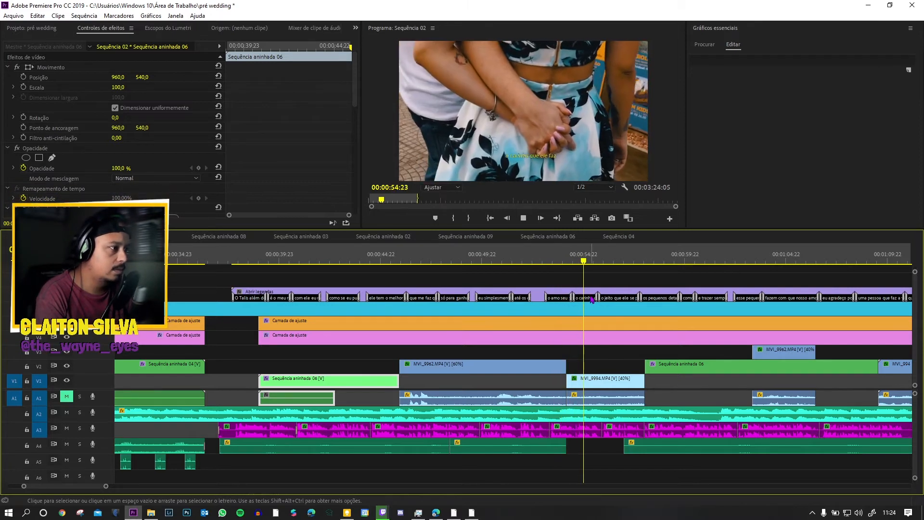
Step: Play on through MVI_9994.MP4 into the second Sequência aninhada 06 and replay part of that nested clip
scroll(655, 339, down, 2)
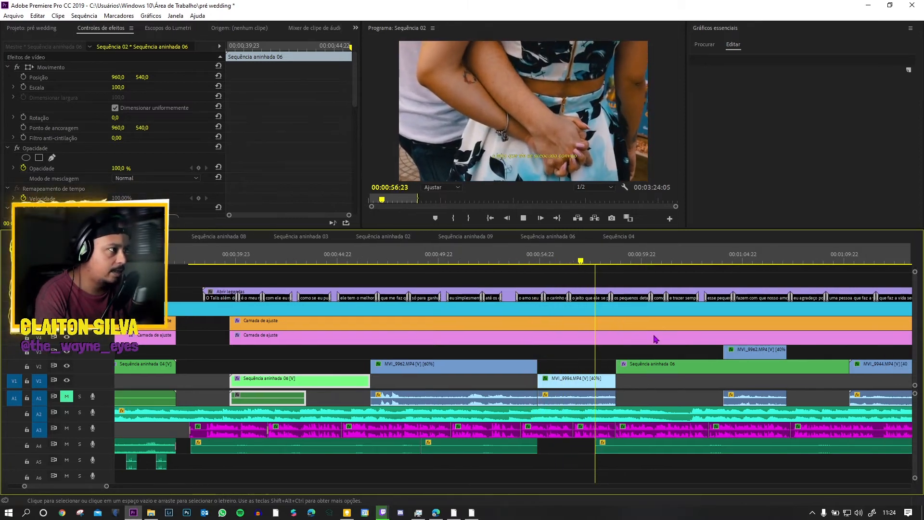
scroll(596, 366, down, 3)
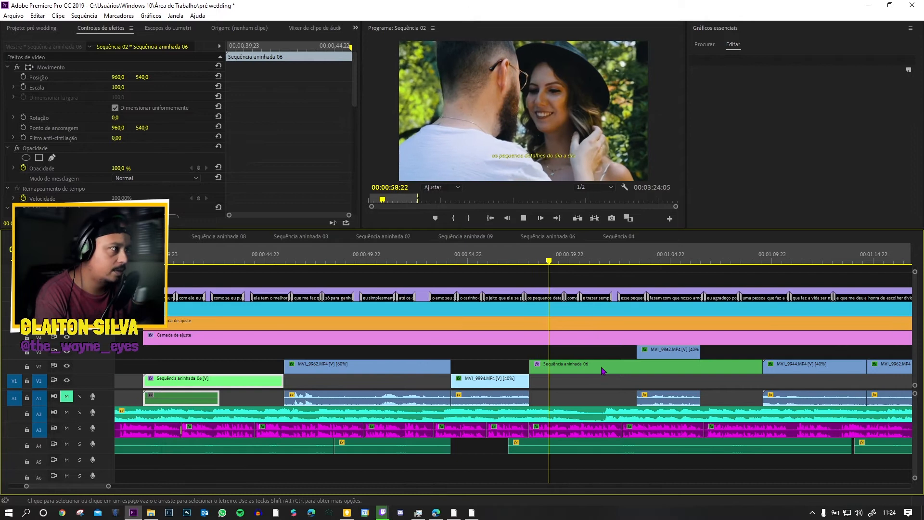
scroll(666, 355, down, 2)
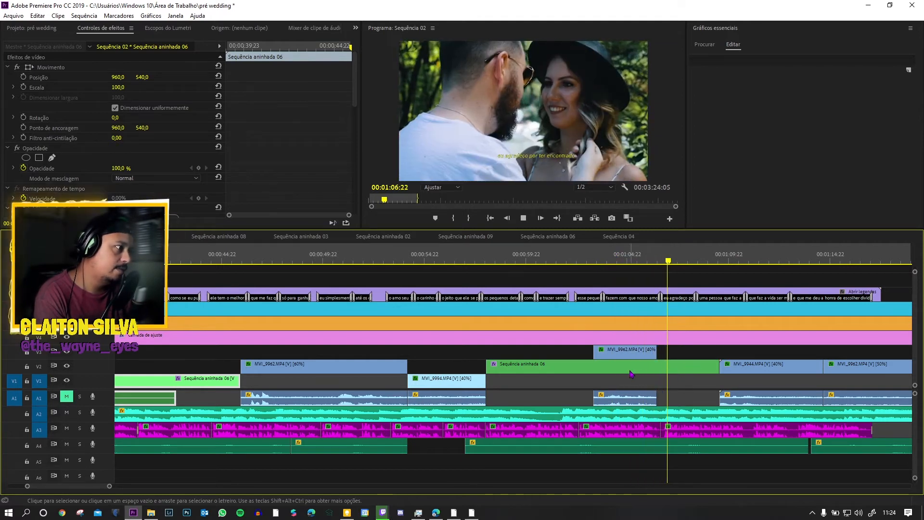
key(space)
click(573, 259)
key(space)
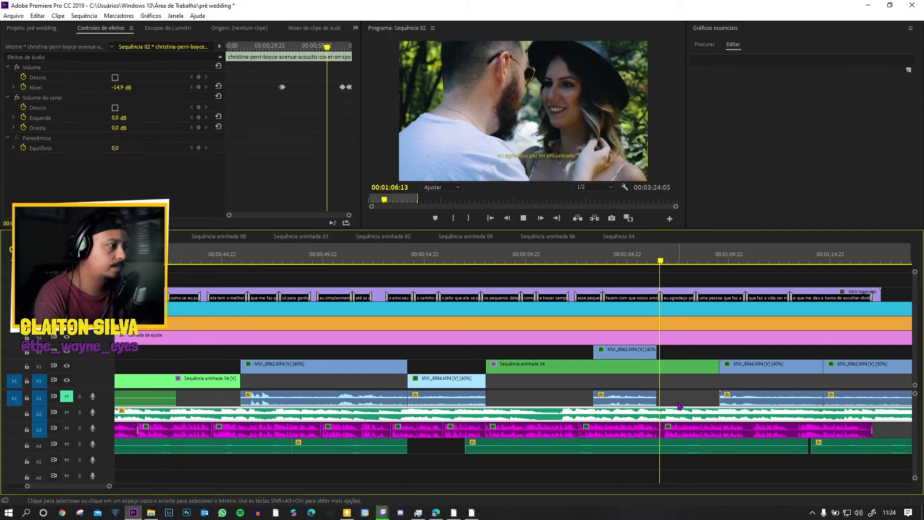
Step: Play the voice-over from the end of Sequência aninhada 06 through MVI_9944.MP4 into the following MVI_9962.MP4
scroll(662, 404, down, 4)
scroll(655, 393, down, 2)
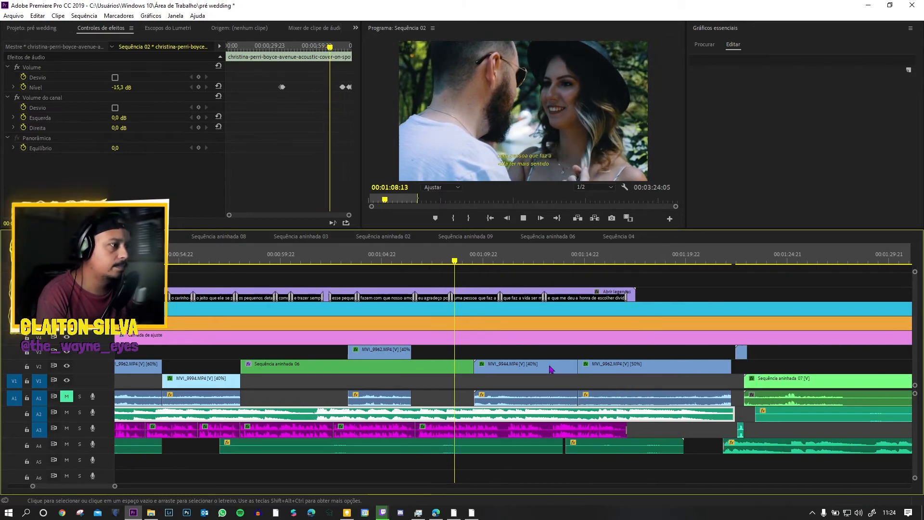
key(space)
click(452, 255)
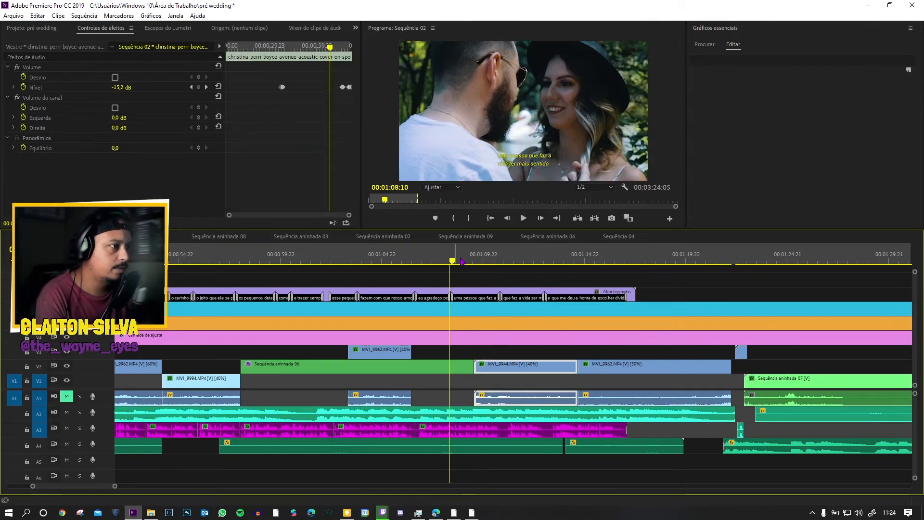
key(space)
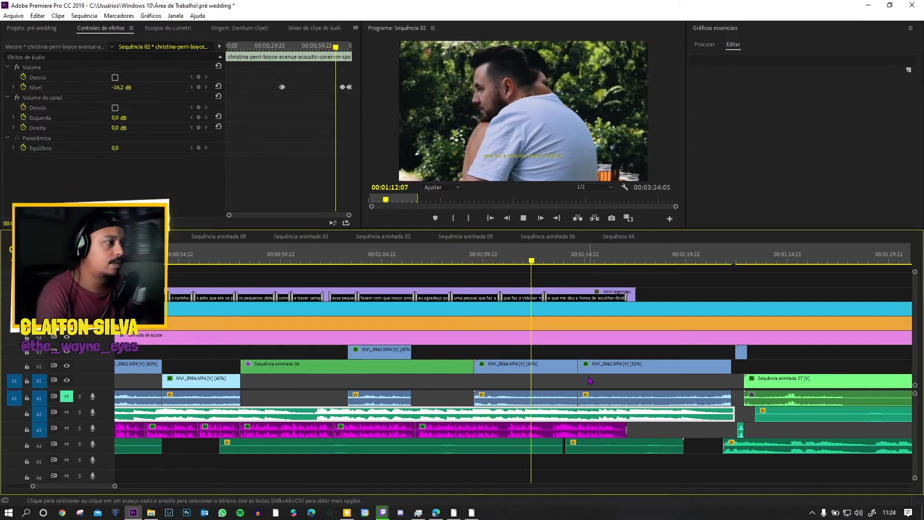
scroll(590, 384, down, 2)
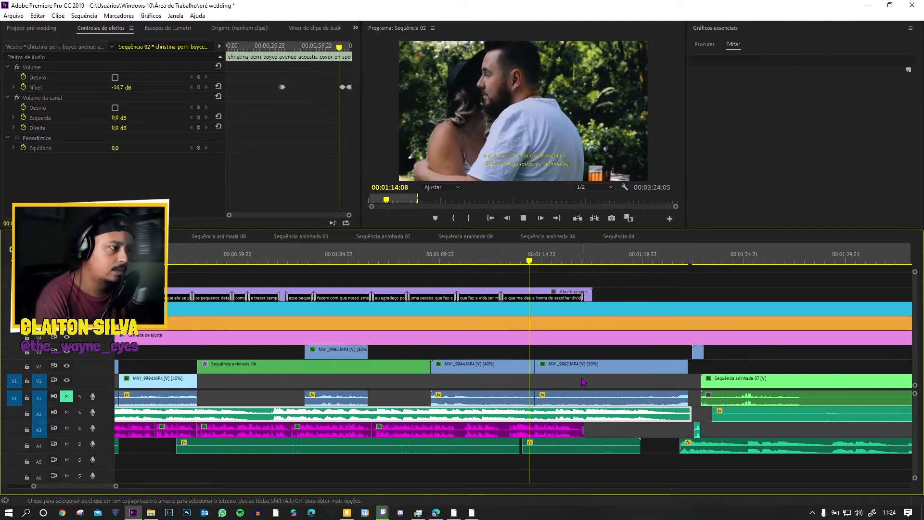
scroll(584, 383, down, 3)
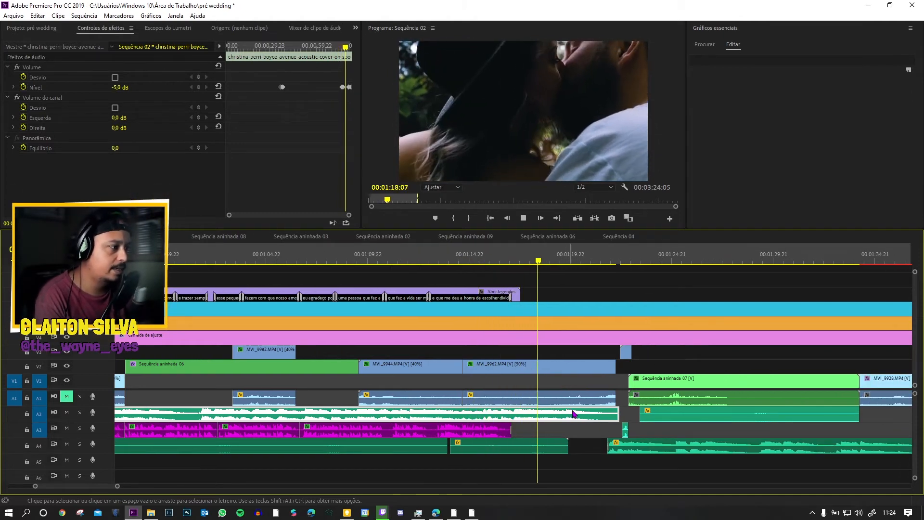
Step: Make the audio tracks and timeline area taller to reveal the volume keyframes, and play from the start of the voice-over
key(space)
drag(915, 478, 916, 461)
click(454, 255)
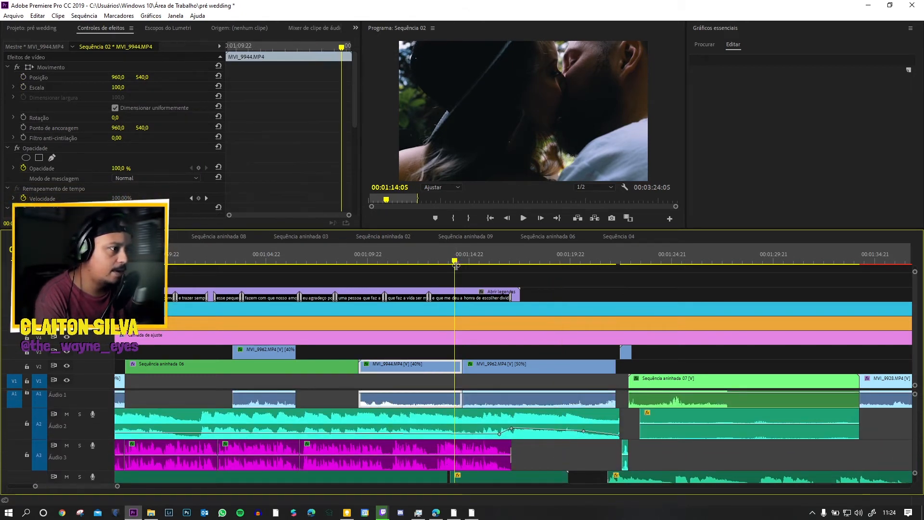
drag(98, 486, 73, 487)
click(412, 261)
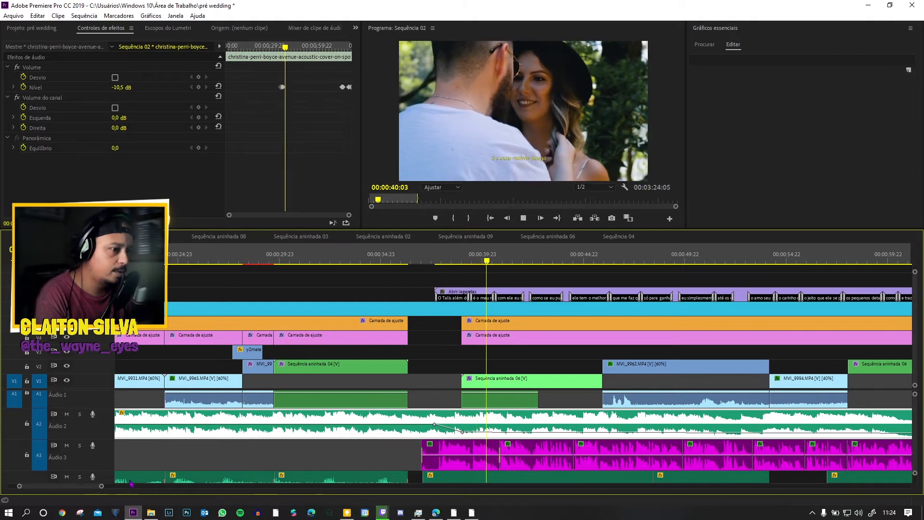
drag(649, 230, 618, 196)
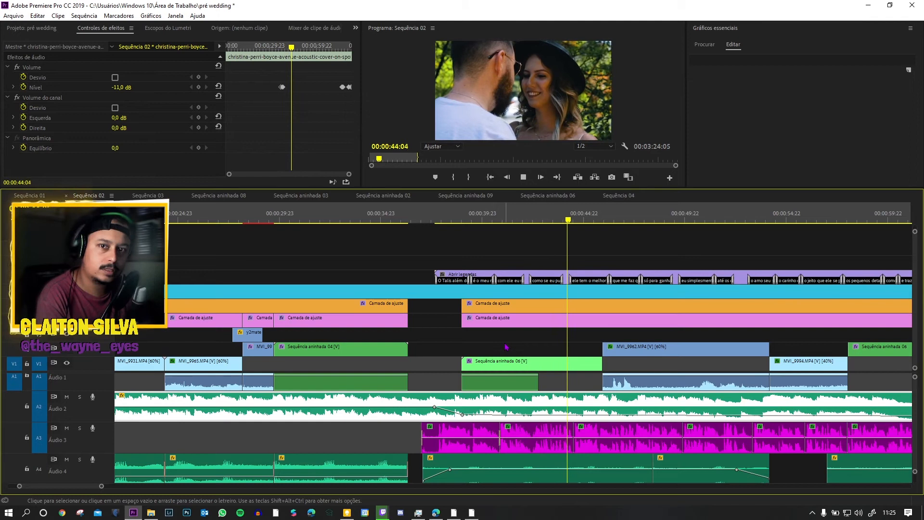
Step: Examine the A4 ambient sound's volume fades beneath MVI_9962.MP4 and play through to MVI_9994.MP4
scroll(514, 366, down, 5)
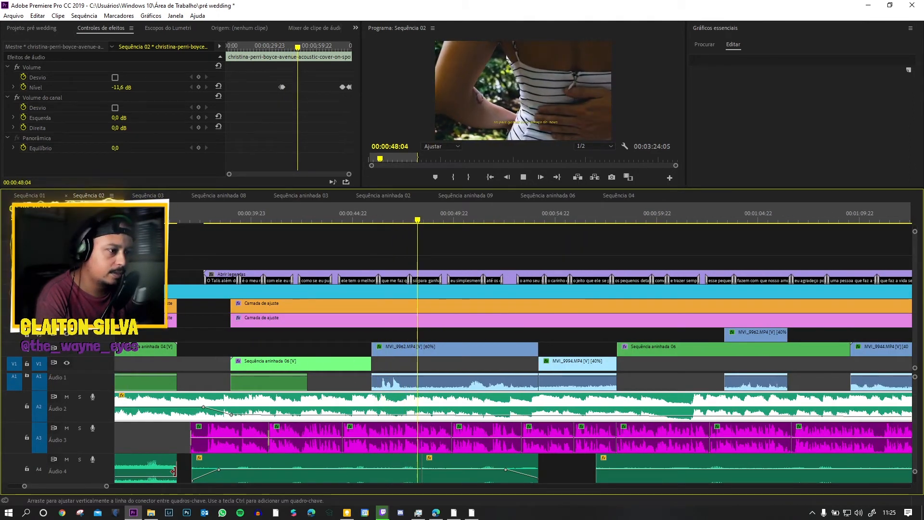
key(space)
scroll(405, 474, down, 1)
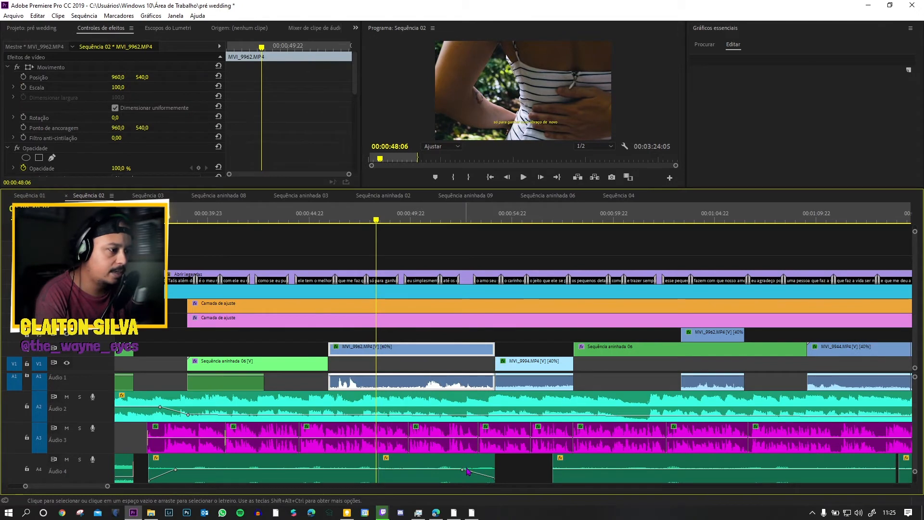
key(space)
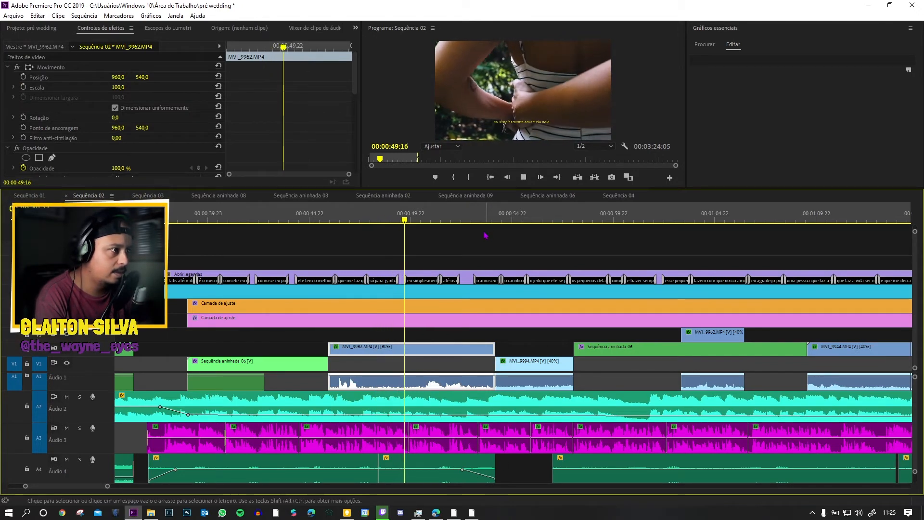
click(475, 219)
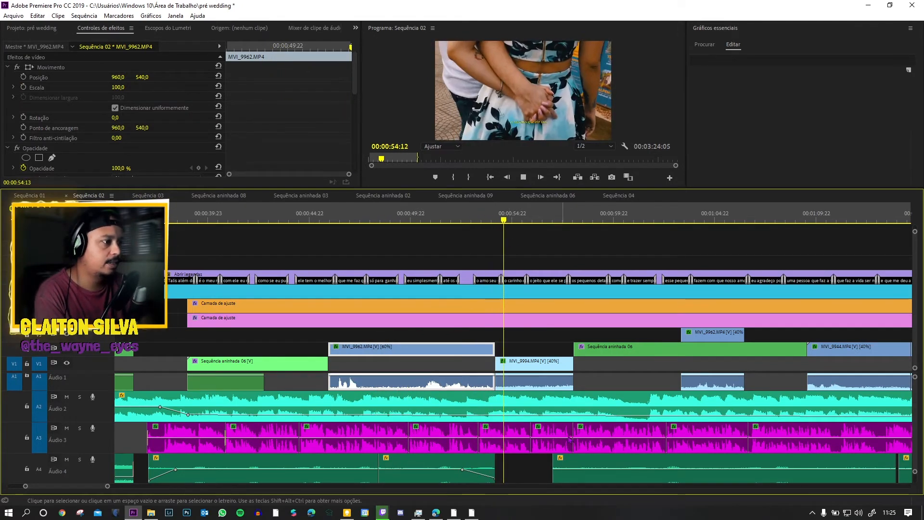
Step: Review the second A4 ambient clip and play the A2 music's volume keyframes where the voice-over ends
scroll(595, 480, down, 3)
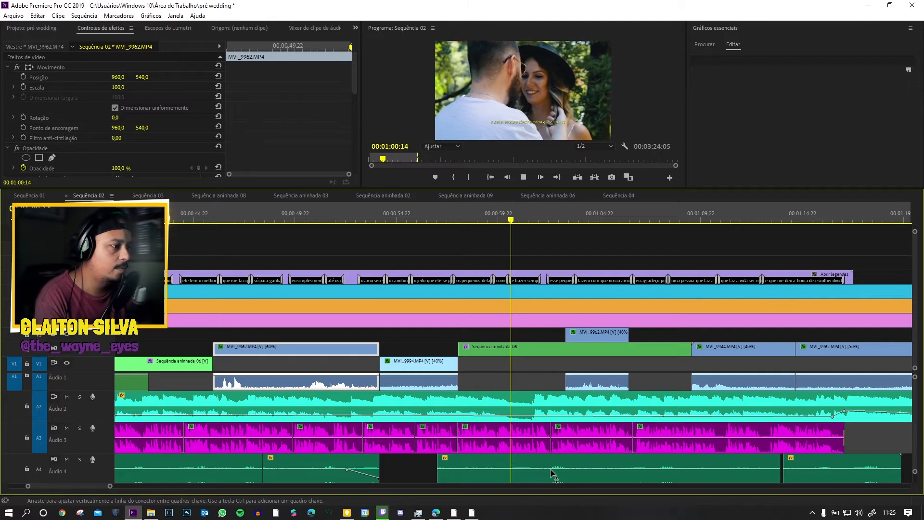
scroll(553, 476, down, 3)
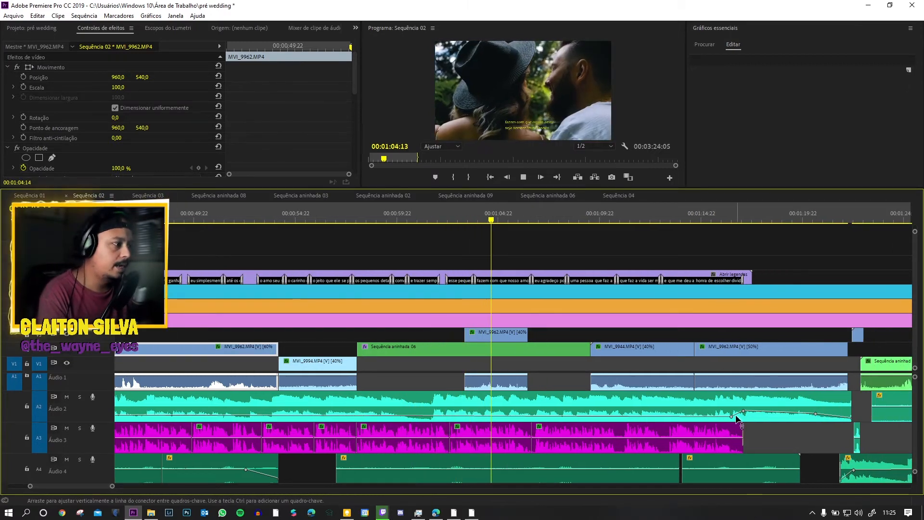
click(688, 215)
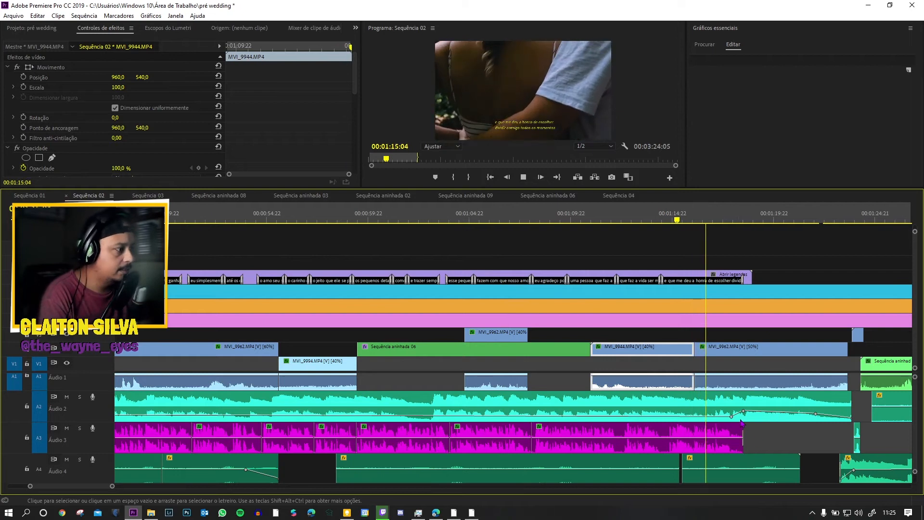
Step: Play past the end of the voice-over and the A2 music fade up to the film burn transition, with the audio tracks made shorter
scroll(741, 423, down, 2)
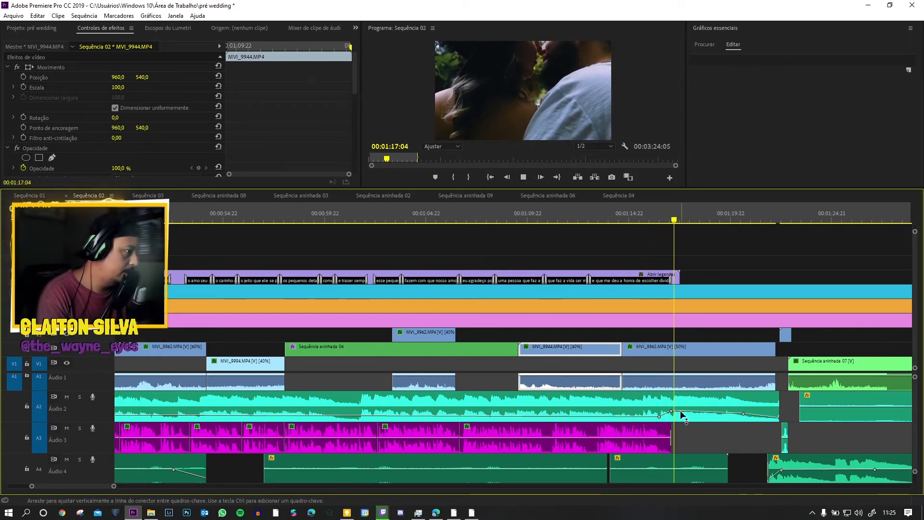
scroll(746, 441, down, 1)
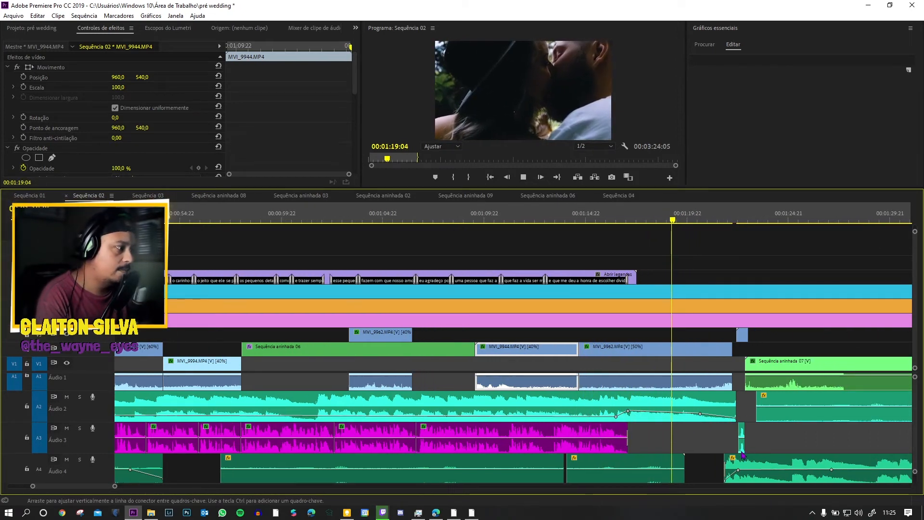
key(space)
drag(915, 472, 915, 474)
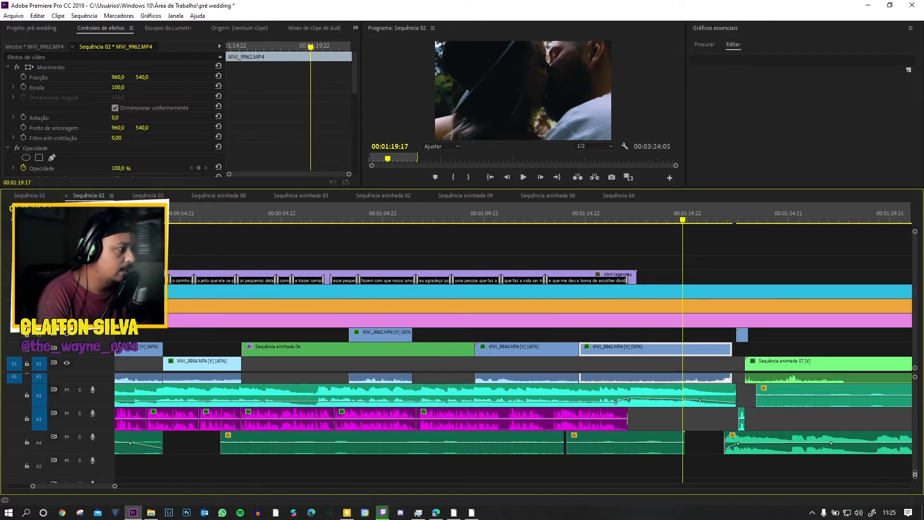
key(space)
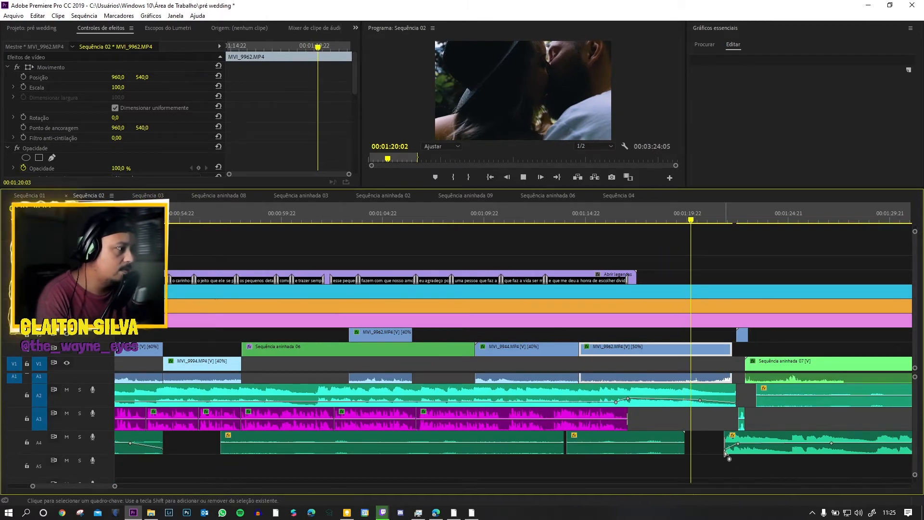
scroll(705, 360, down, 2)
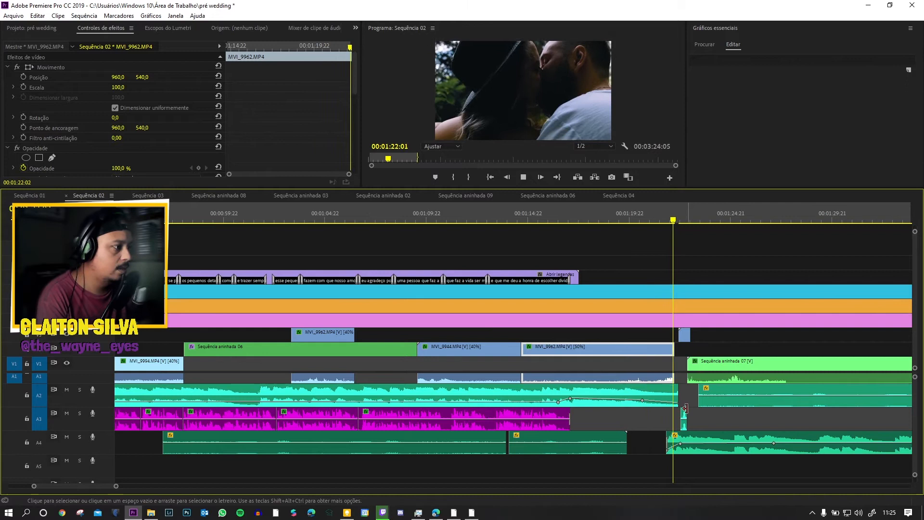
key(space)
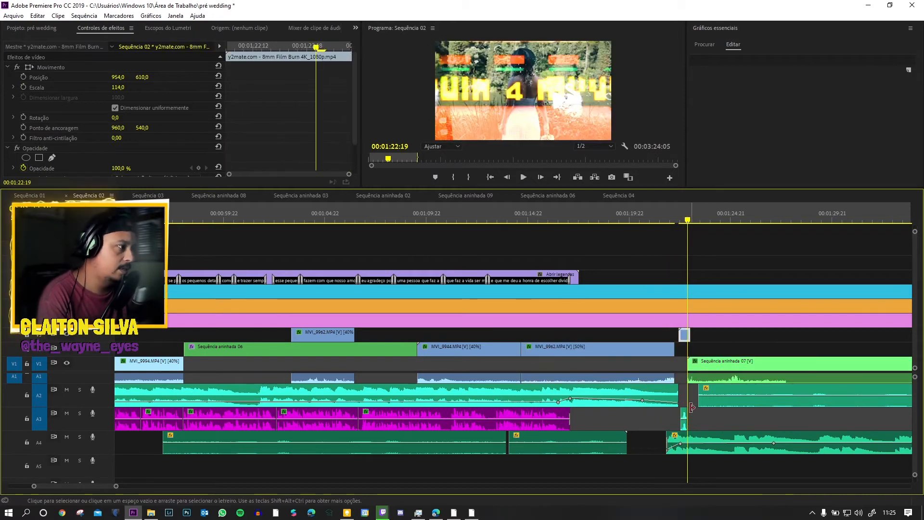
Step: Inspect the old-film sound effect on A3 and the 8mm Film Burn clip's opacity and blend mode before Sequência aninhada 07
click(684, 417)
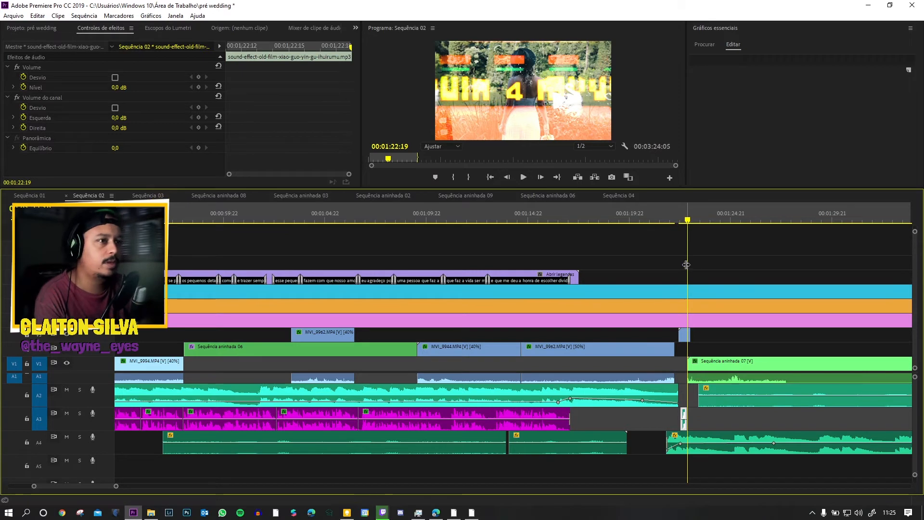
click(678, 220)
click(686, 221)
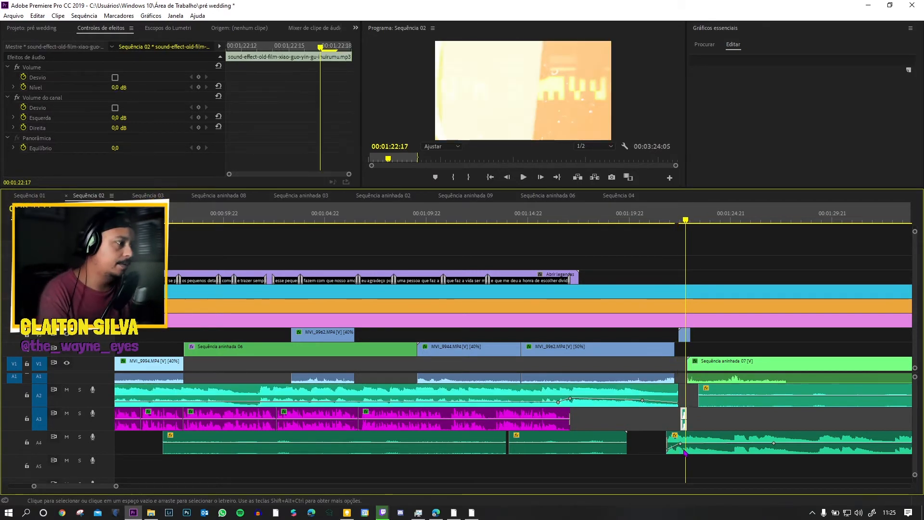
click(662, 252)
click(654, 216)
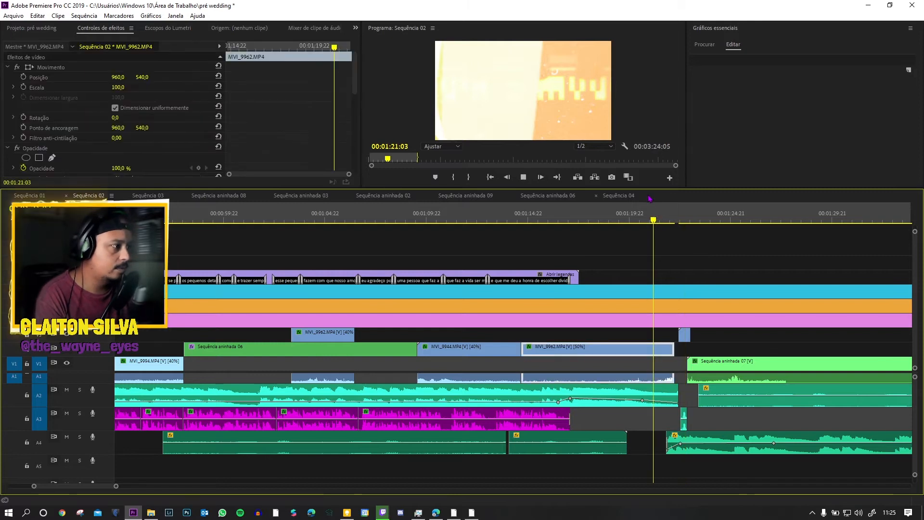
key(space)
key(space)
click(683, 334)
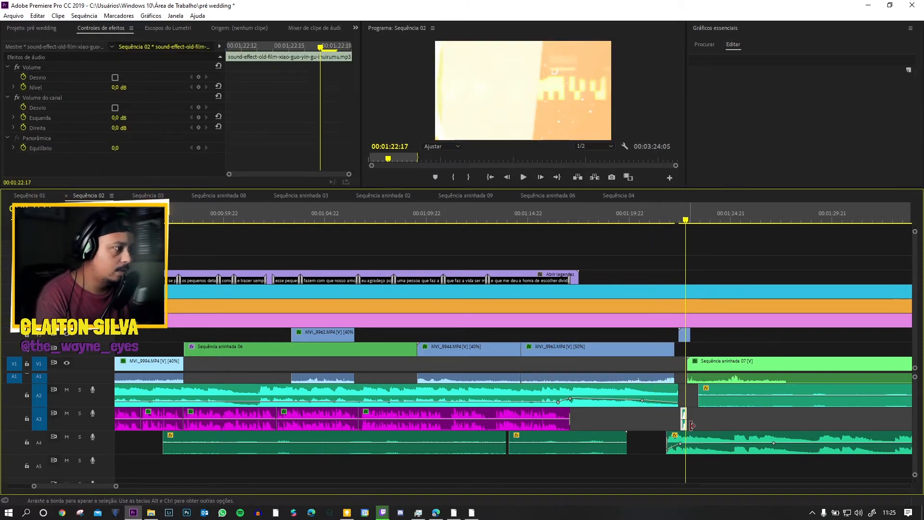
scroll(123, 150, down, 3)
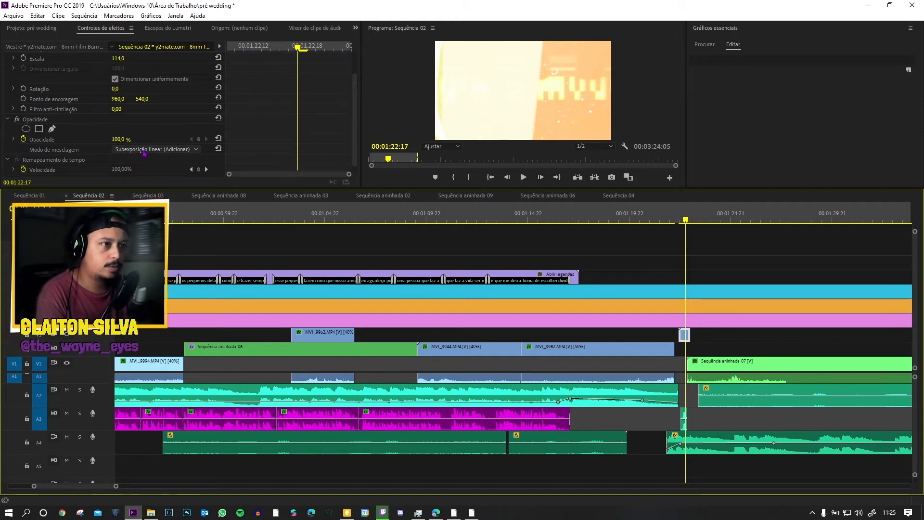
Step: Replay the film burn transition from the end of MVI_9962.MP4 into Sequência aninhada 07
click(659, 219)
key(space)
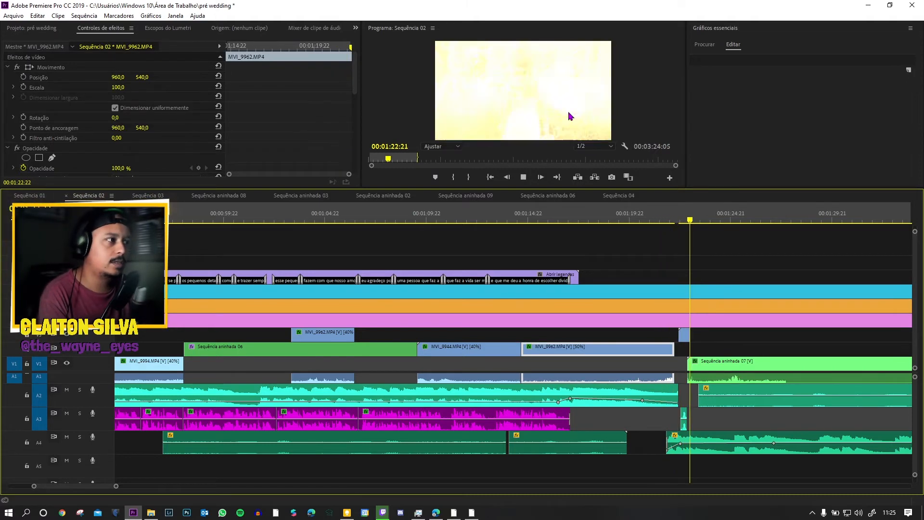
key(space)
click(691, 218)
drag(692, 219, 687, 220)
key(space)
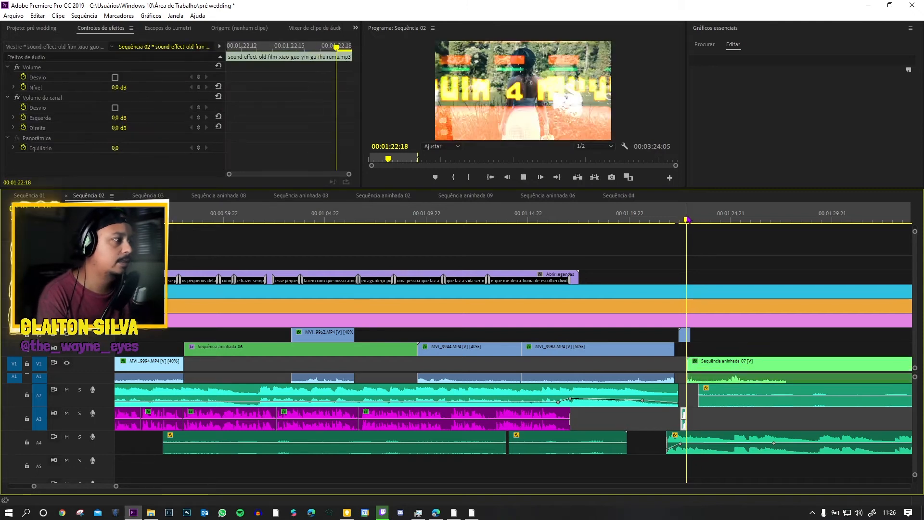
key(space)
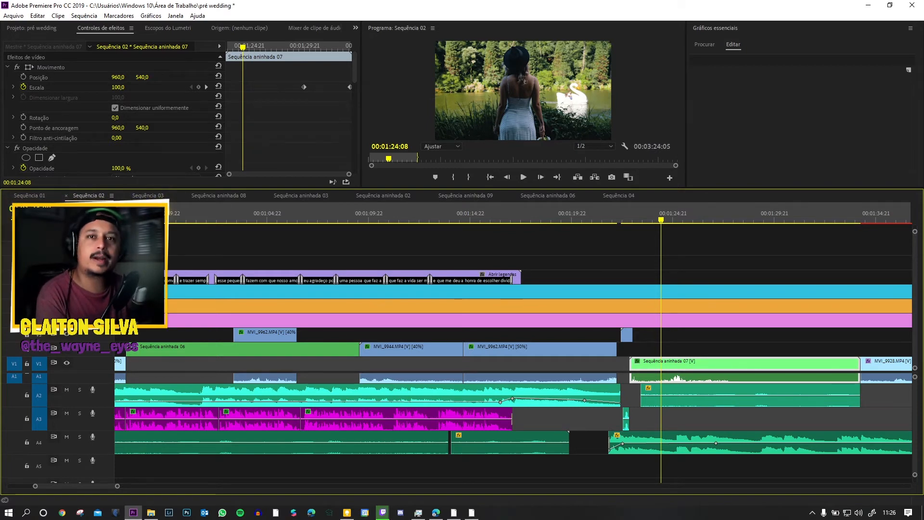
Step: Examine the warp stabilizer settings on Sequência aninhada 07 and play the clip from the film burn transition
key(ctrl+s)
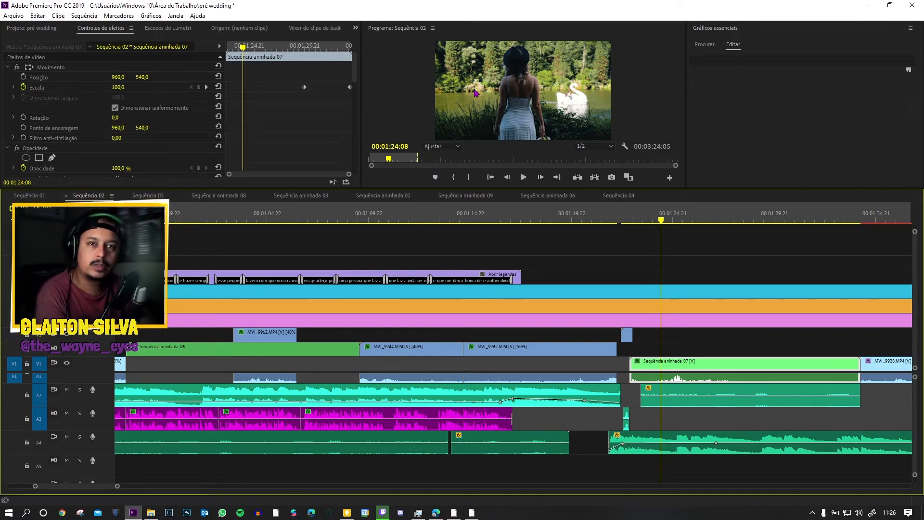
scroll(674, 375, down, 2)
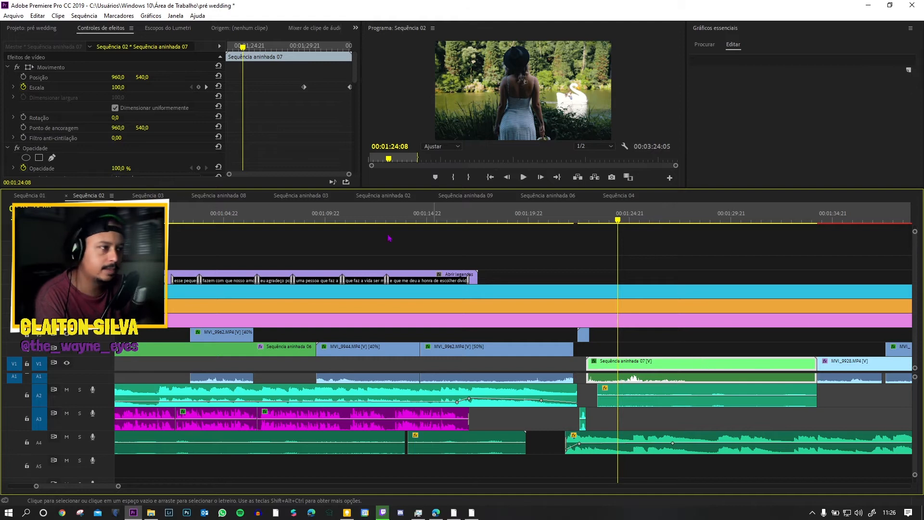
scroll(117, 125, down, 6)
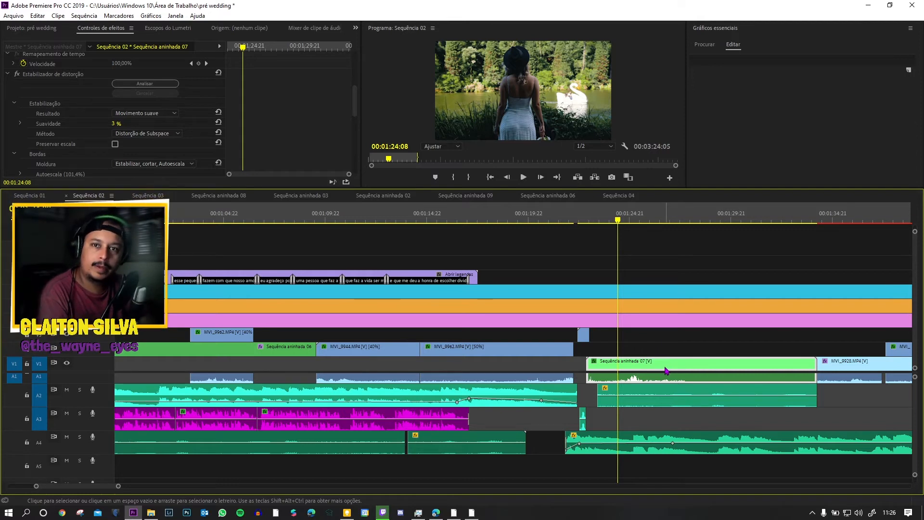
click(582, 223)
key(space)
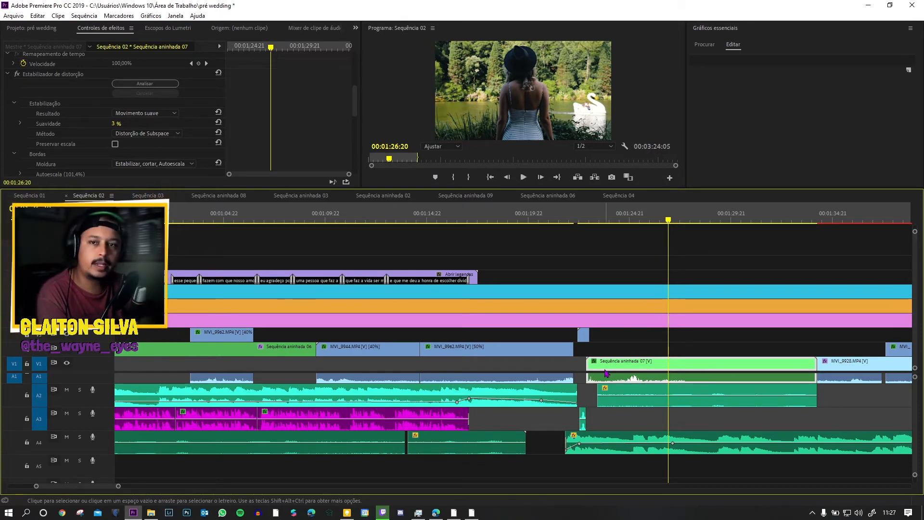
key(space)
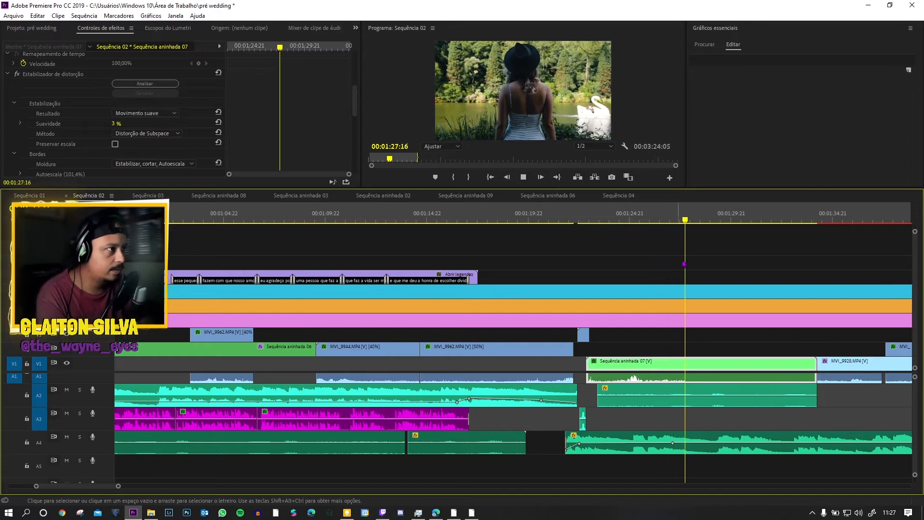
Step: Replay Sequência aninhada 07 from 00:01:24:06 through to MVI_9928.MP4
click(616, 220)
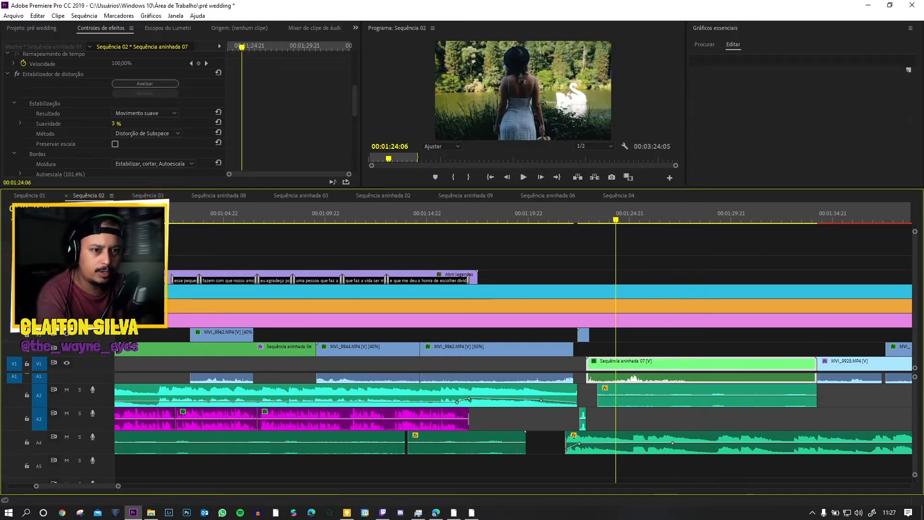
key(space)
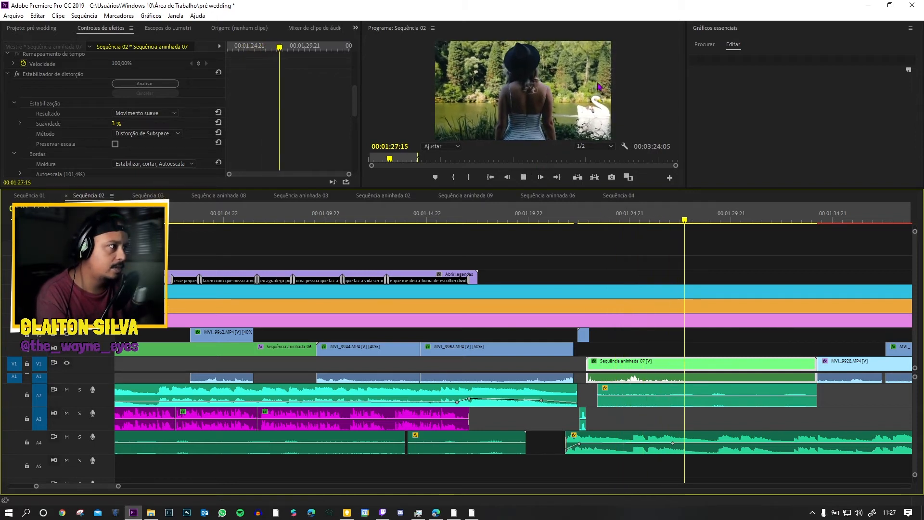
scroll(808, 352, down, 7)
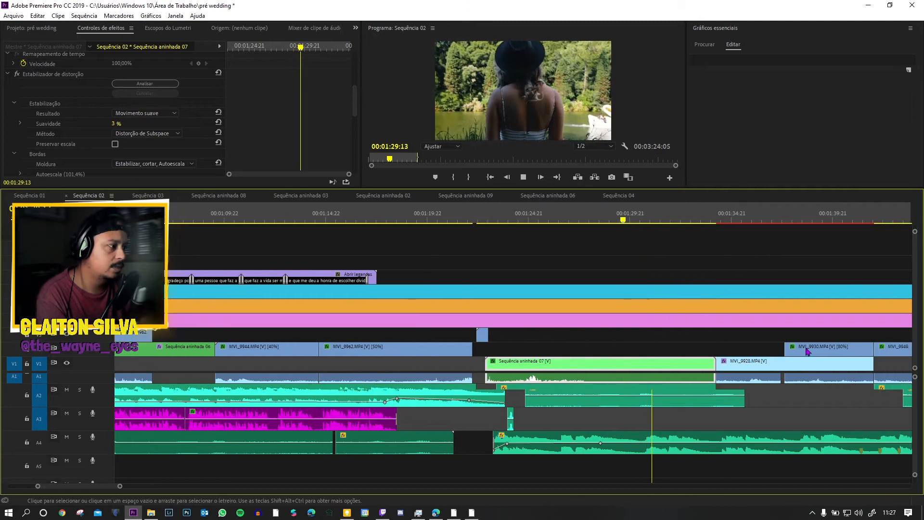
scroll(808, 352, down, 1)
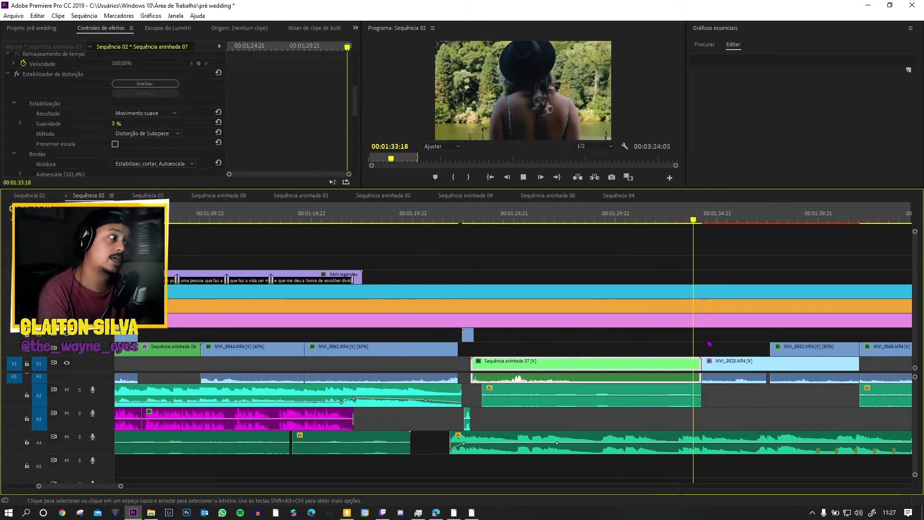
Step: Play MVI_9928.MP4 into the overlapping MVI_9930.MP4, selecting each clip to show its effect settings
click(528, 114)
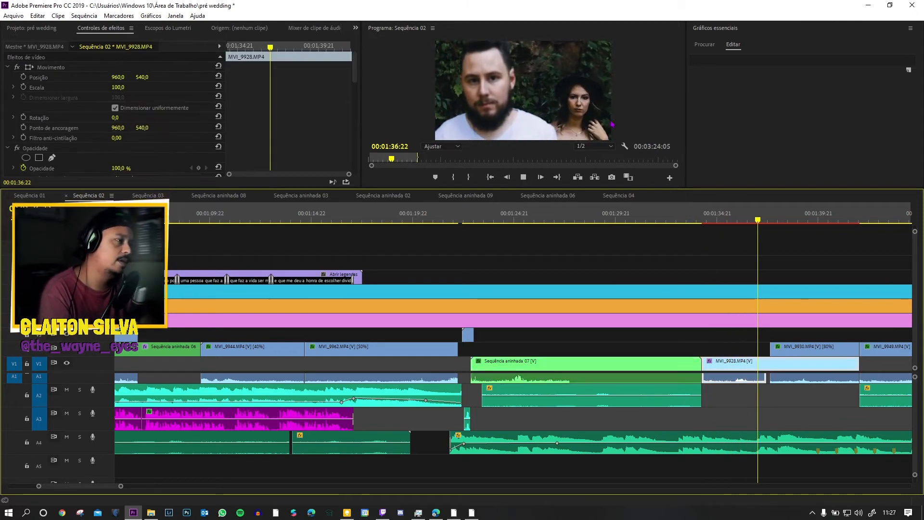
key(space)
key(space)
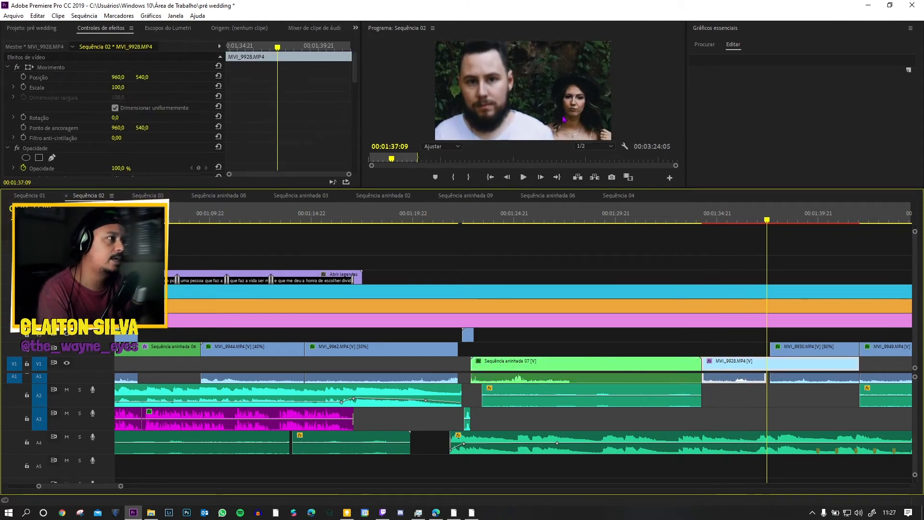
click(796, 348)
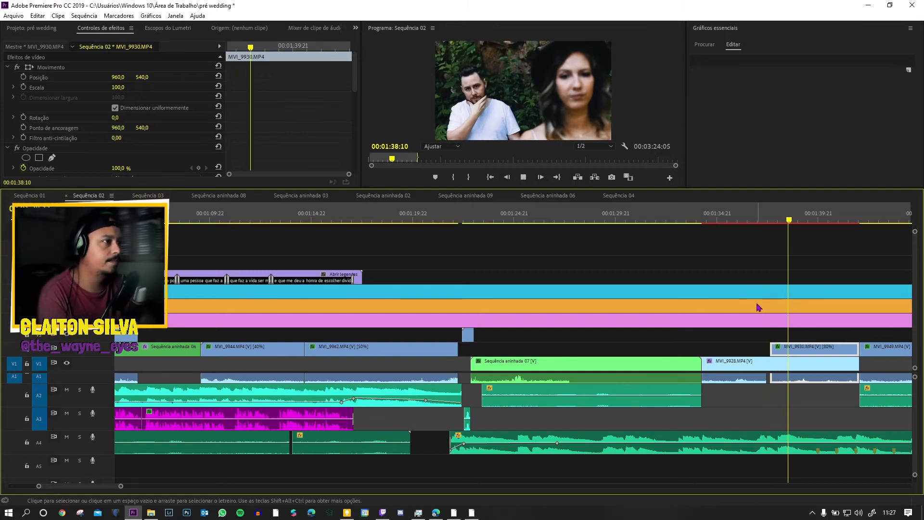
key(space)
scroll(825, 353, right, 2)
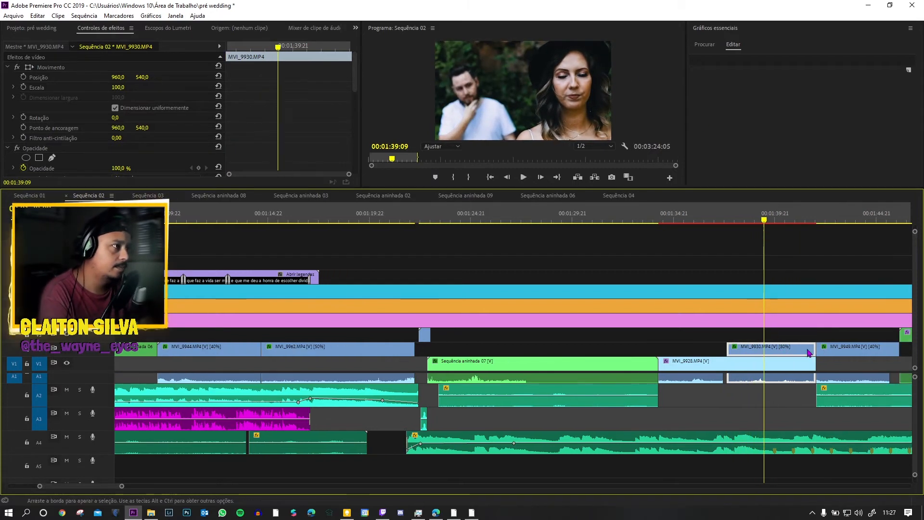
Step: Compare frames on both sides of the cut between MVI_9928.MP4 and MVI_9930.MP4, and play through into MVI_9949.MP4
click(703, 219)
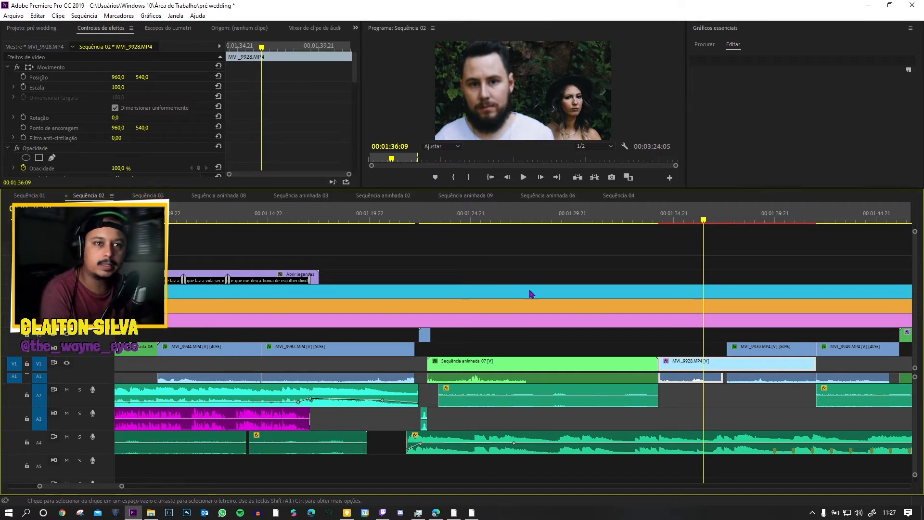
click(732, 219)
click(693, 219)
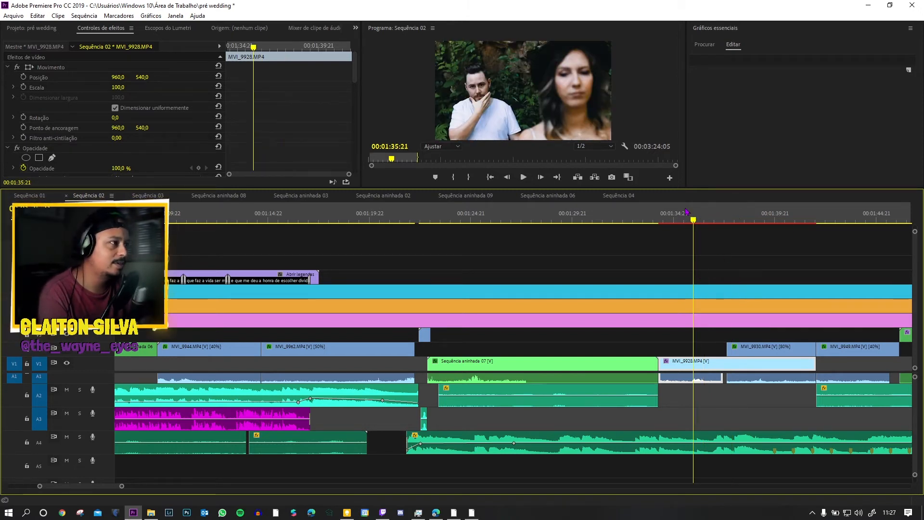
click(731, 219)
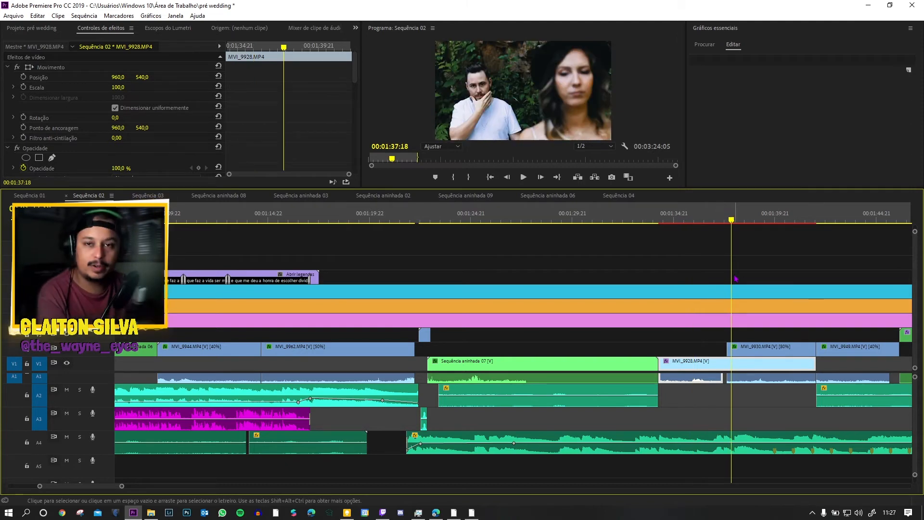
key(space)
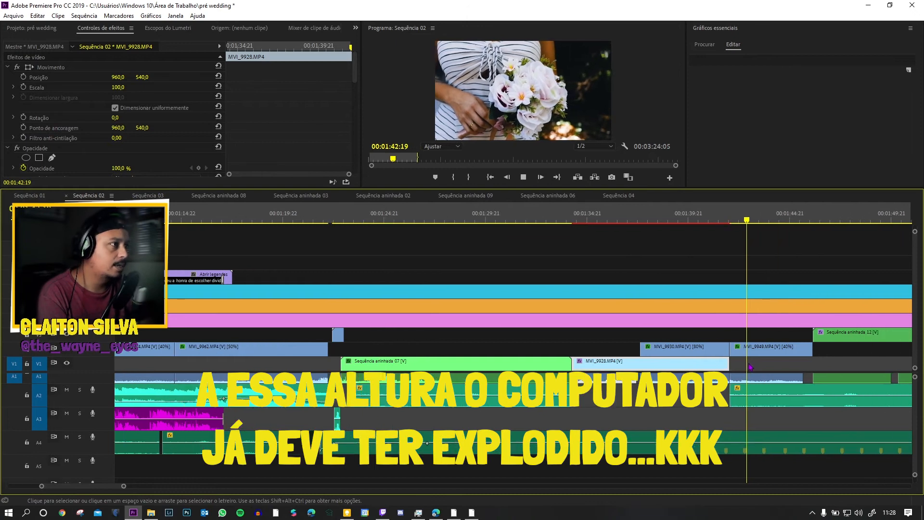
scroll(751, 367, down, 1)
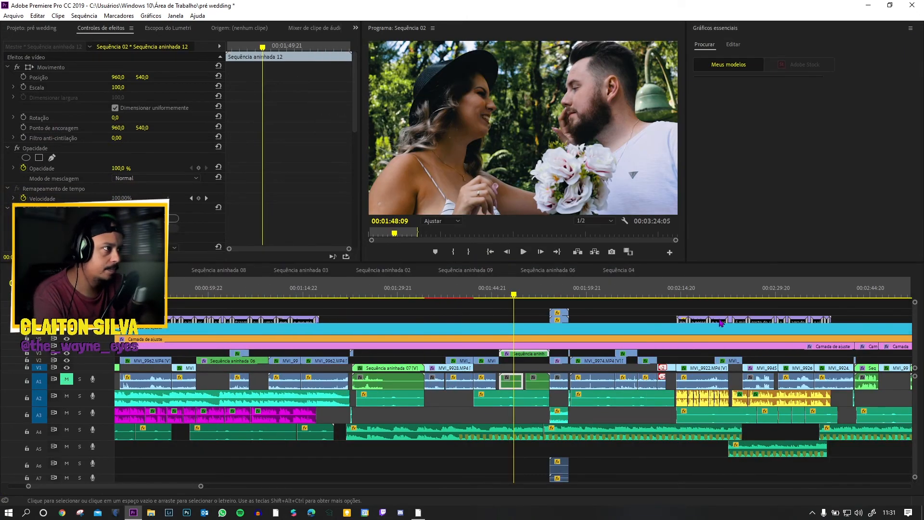
Step: Play from the start of MVI_9928.MP4 through Sequência aninhada 12 to the clips with the film-frame overlay
click(465, 294)
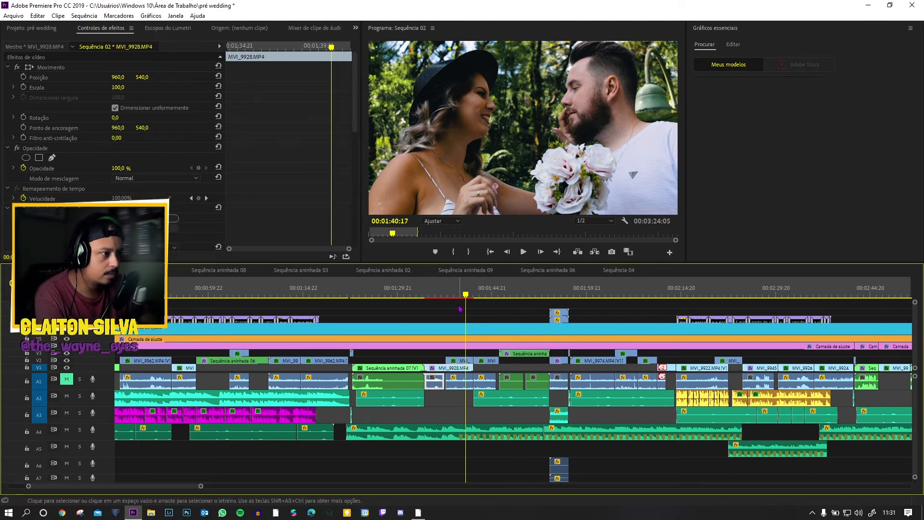
click(431, 294)
key(space)
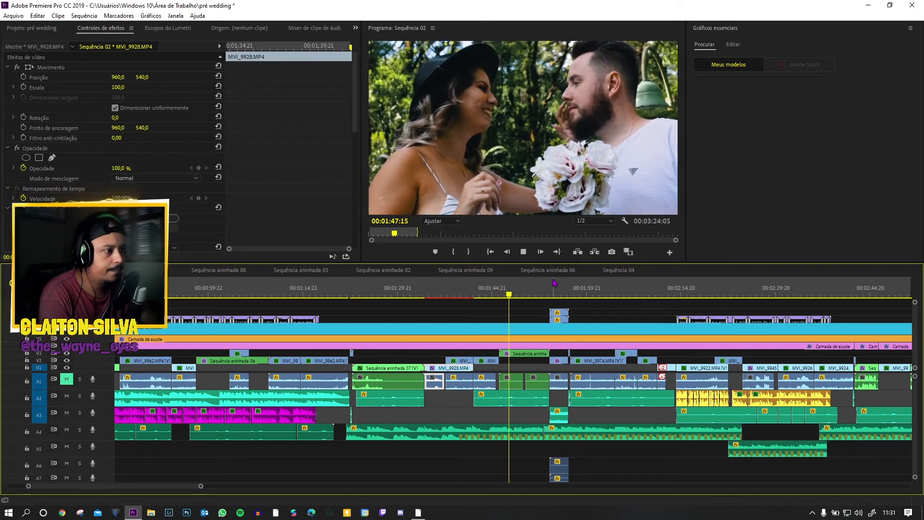
key(space)
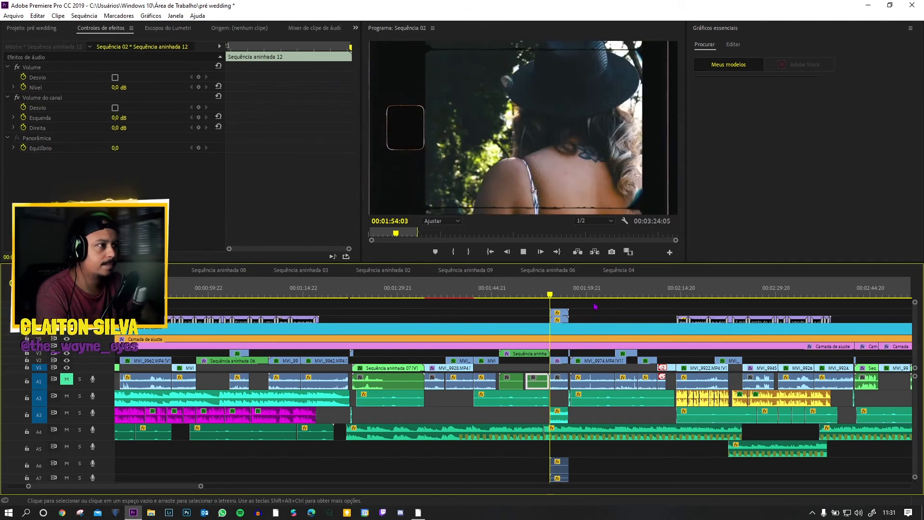
Step: Select the HDMoveMatte2.mov and HDPerf2.mov overlay clips to show their blend modes, and play on into MVI_9974.MP4
key(space)
click(561, 312)
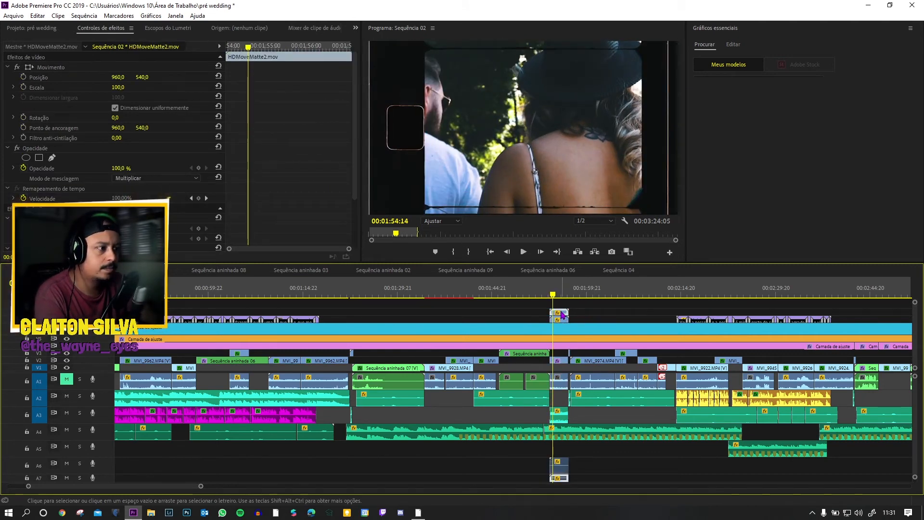
click(559, 314)
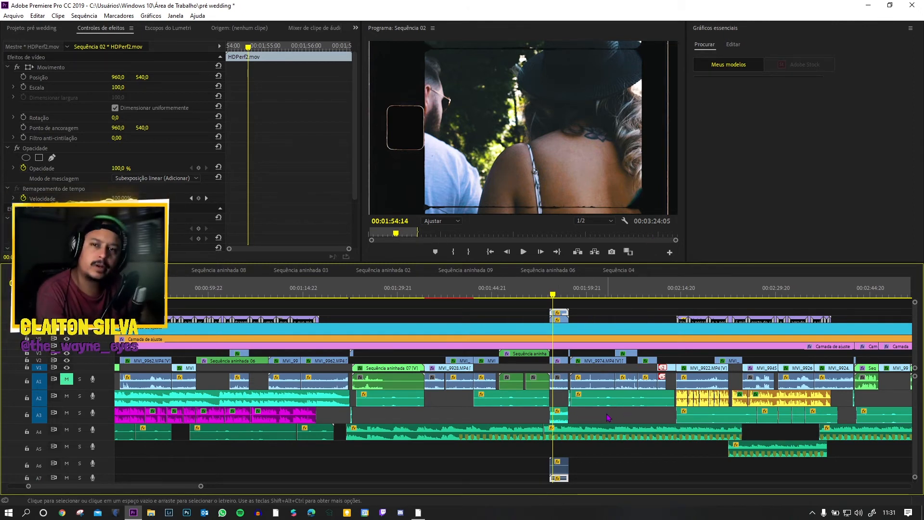
key(space)
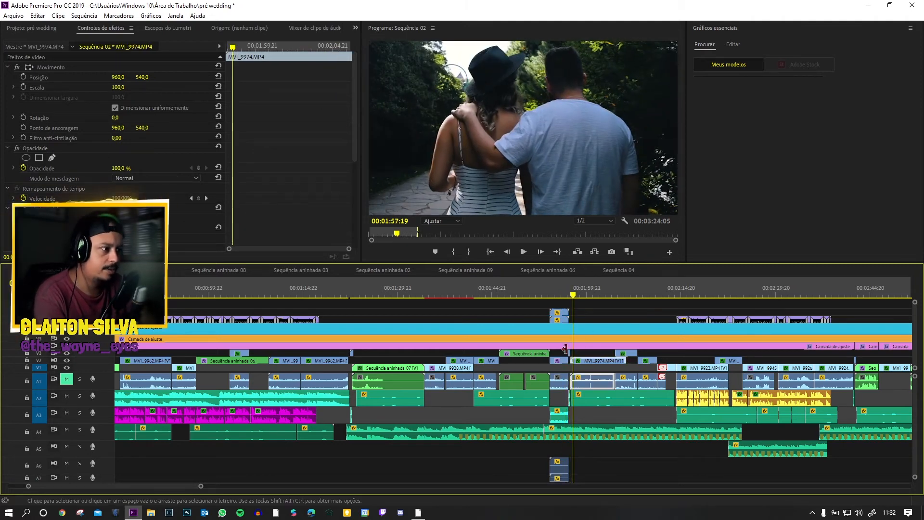
key(space)
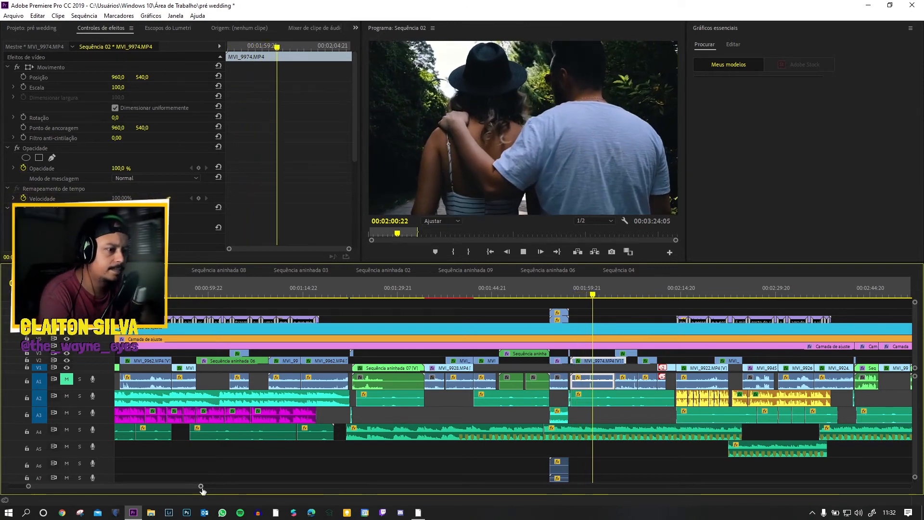
Step: Inspect the 8mm Film Burn clip just before MVI_9974.MP4 and replay the transition around it
drag(199, 487, 129, 476)
click(250, 291)
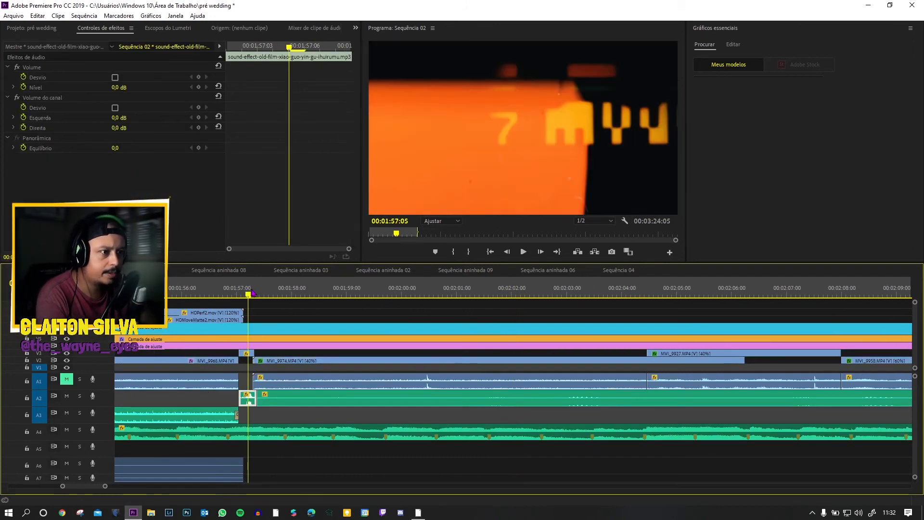
click(234, 360)
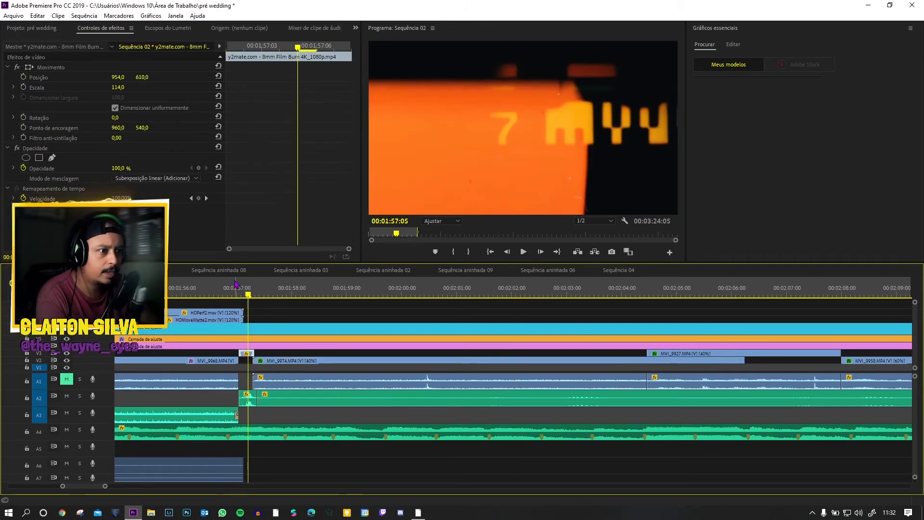
key(space)
scroll(687, 384, down, 1)
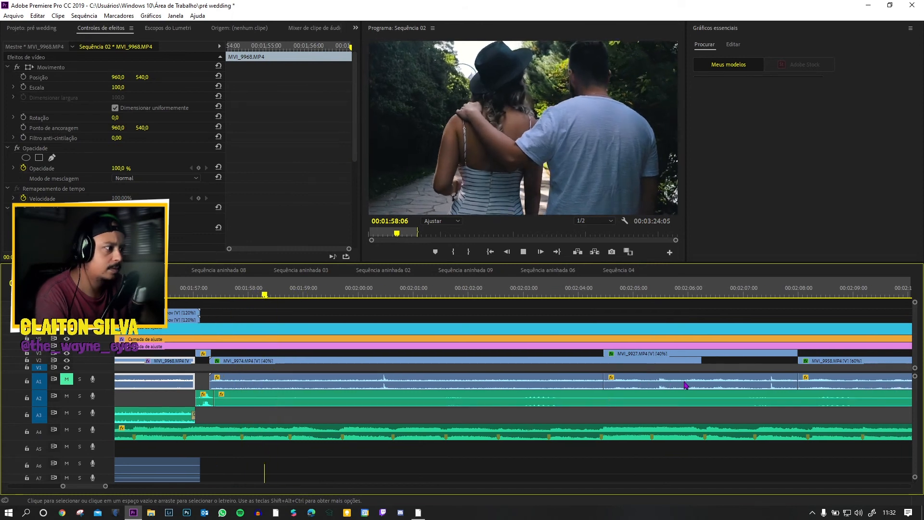
Step: Play from MVI_9974.MP4 to the end of MVI_9948.MP4, selecting MVI_9927.MP4 and MVI_9958.MP4 to show their effect settings
drag(105, 487, 130, 486)
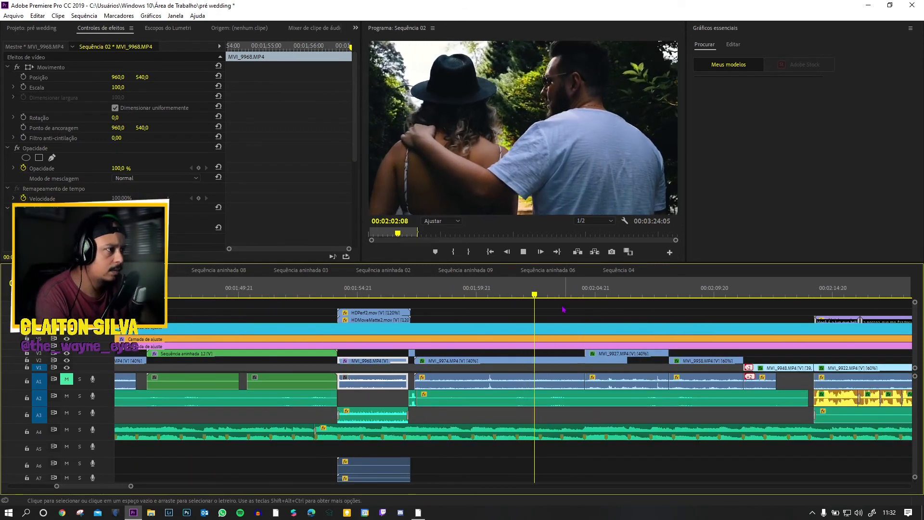
click(597, 355)
key(space)
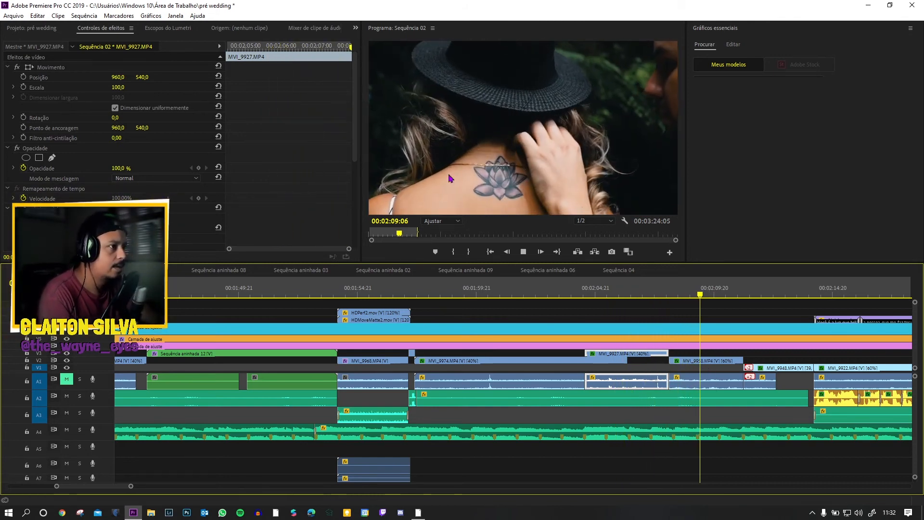
click(702, 363)
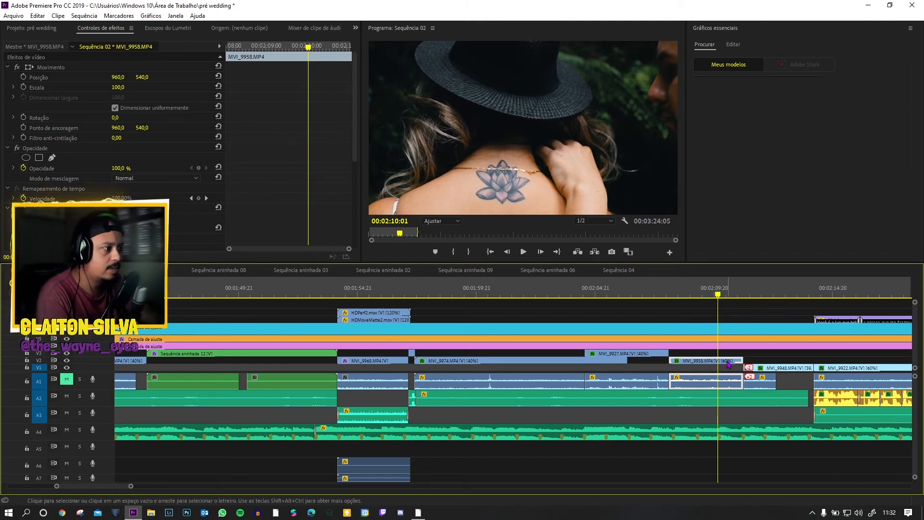
scroll(747, 377, down, 5)
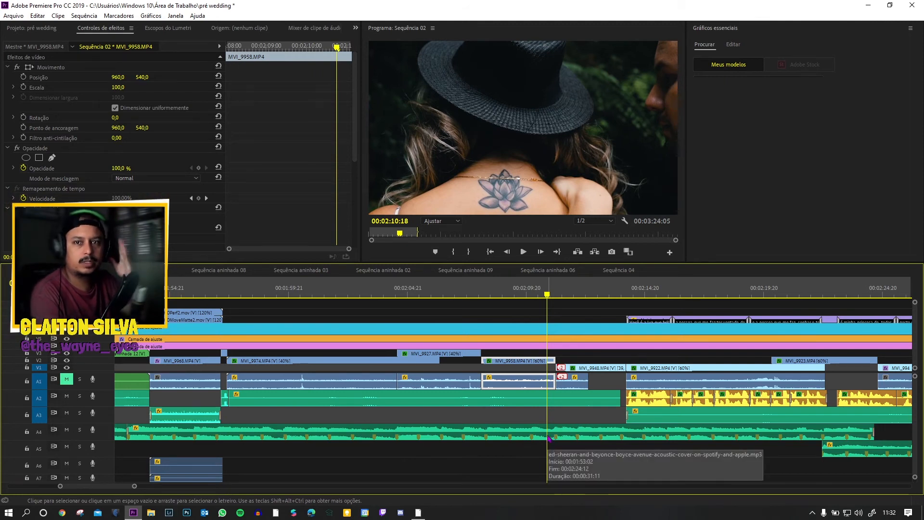
key(space)
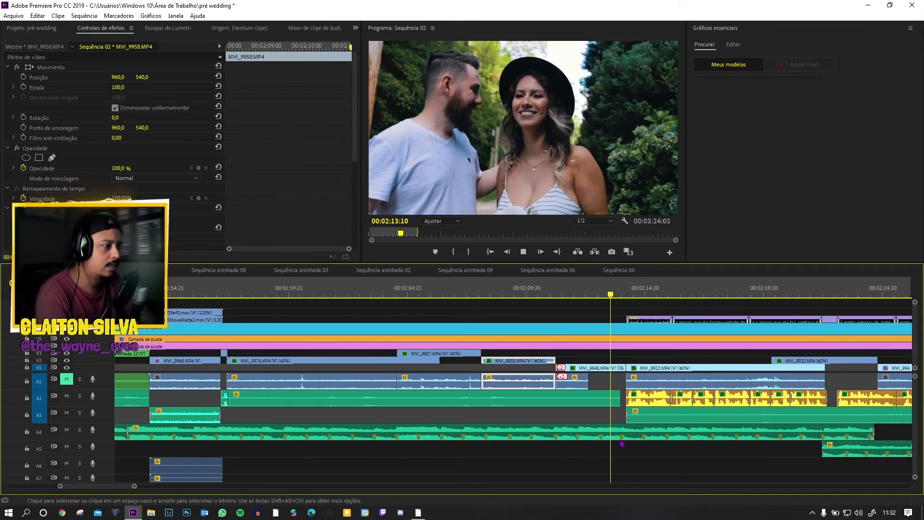
key(space)
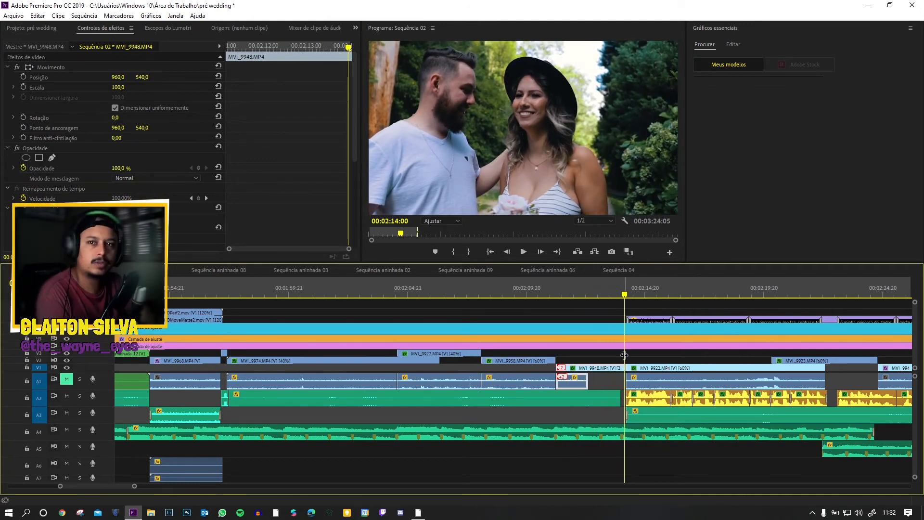
Step: Play the opening of MVI_9922.MP4 and select several voice-over clips beneath it to show their audio effects
scroll(749, 432, right, 3)
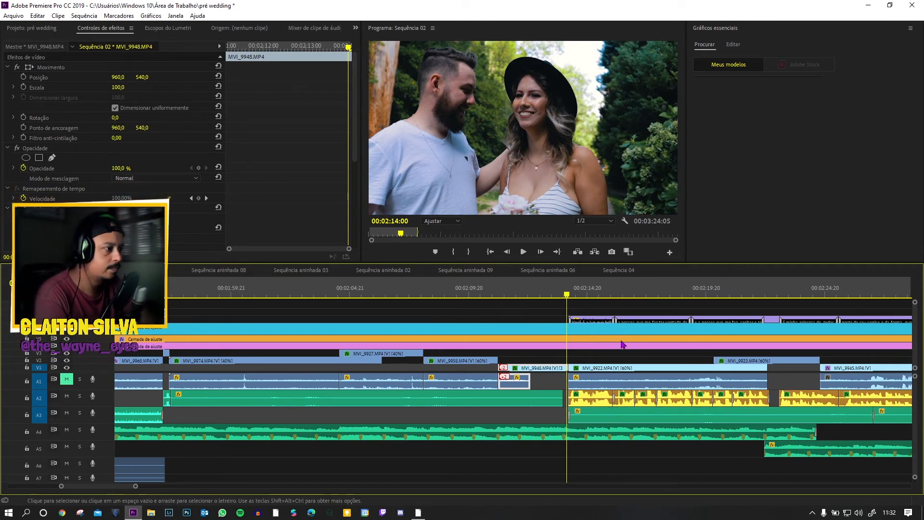
key(space)
key(space)
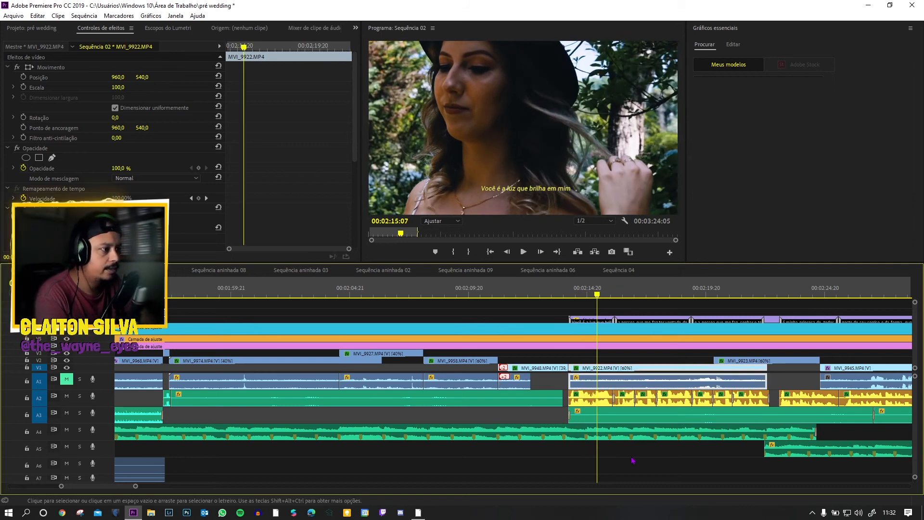
click(605, 401)
click(649, 402)
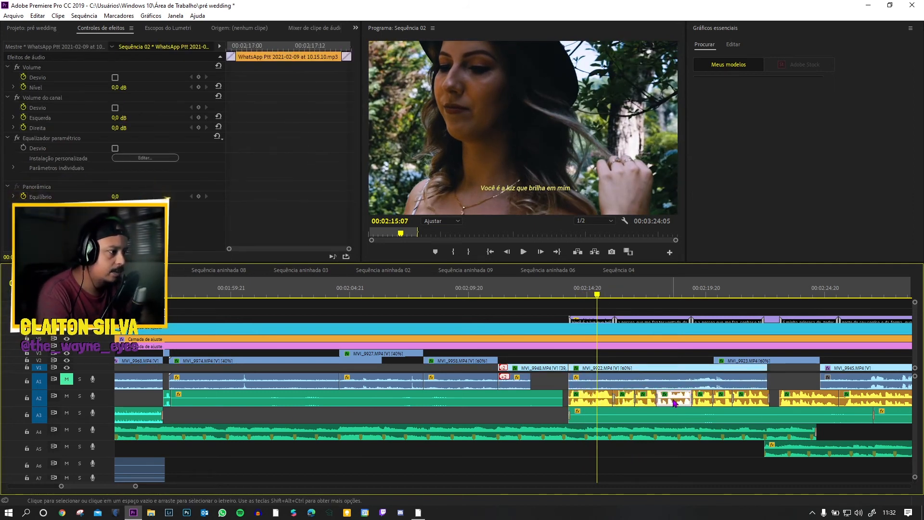
click(709, 404)
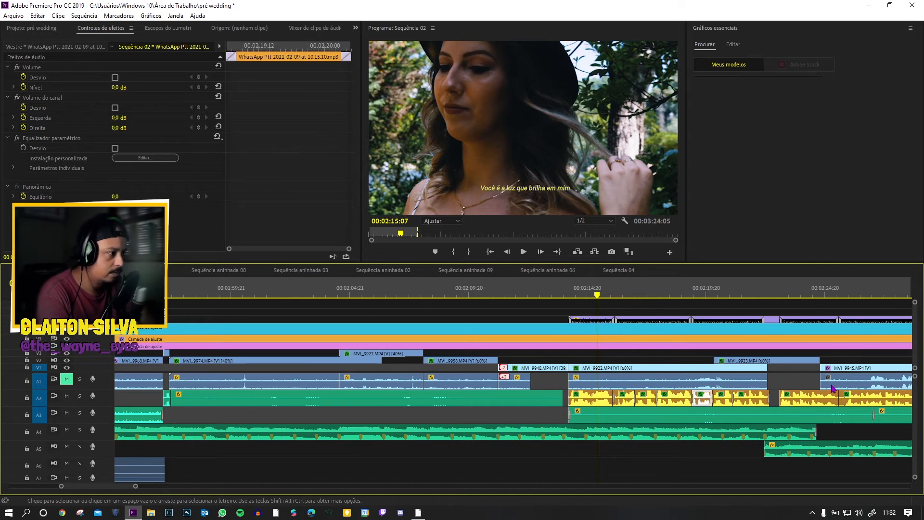
Step: Enlarge the timeline area and increase the audio track heights to reveal the volume keyframes around MVI_9922.MP4
drag(135, 486, 154, 487)
key(space)
key(space)
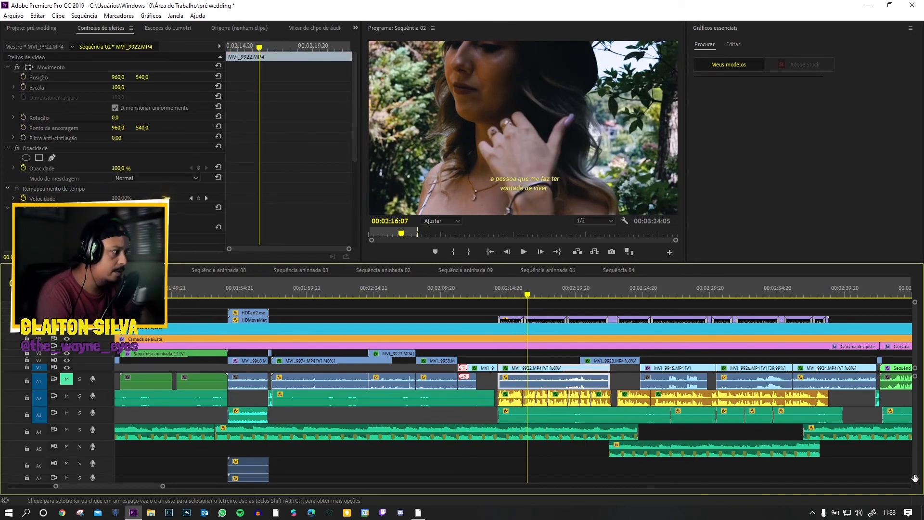
drag(914, 478, 915, 471)
drag(722, 264, 722, 195)
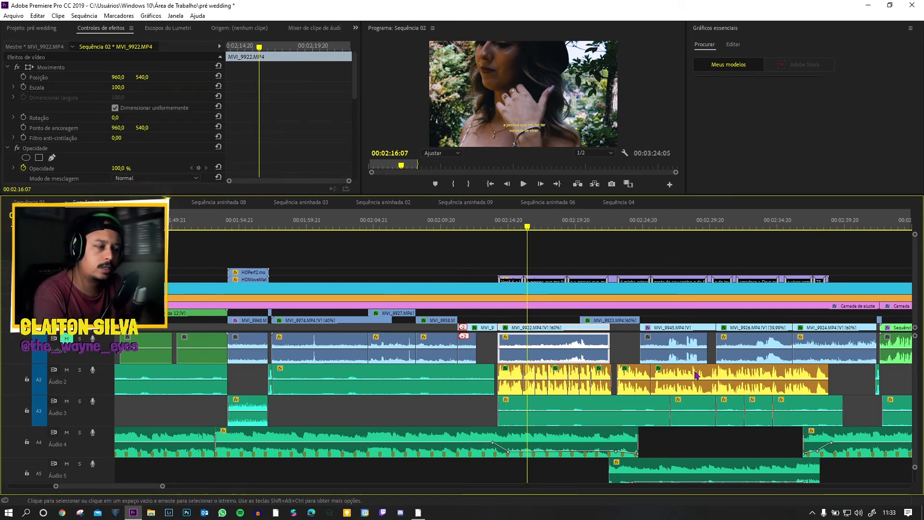
Step: Play the voice-over section from MVI_9922.MP4 to MVI_9924.MP4, selecting the music clip on Áudio 5 to show its volume keyframes
key(space)
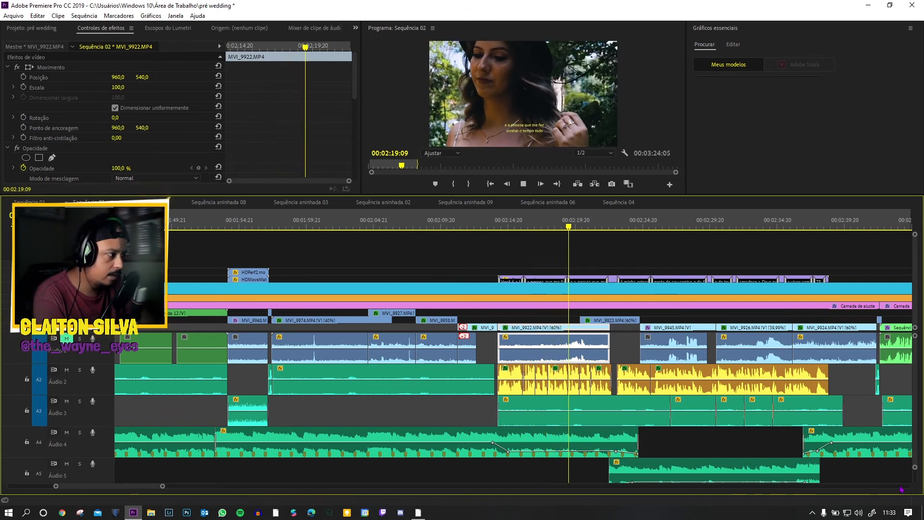
drag(915, 468, 915, 471)
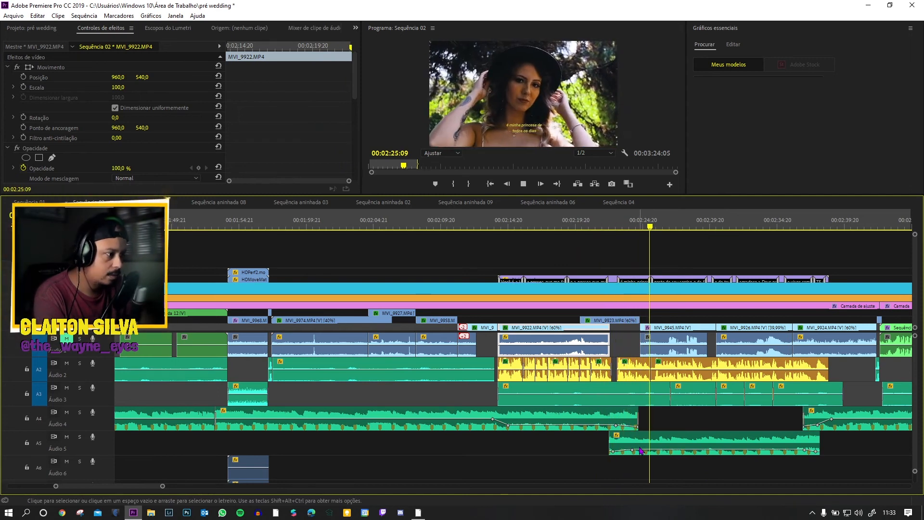
key(space)
click(624, 434)
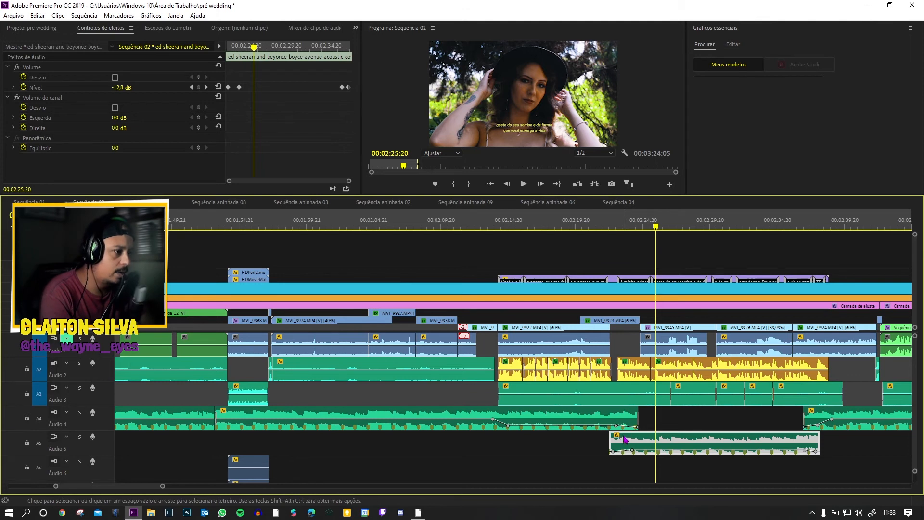
key(ctrl+s)
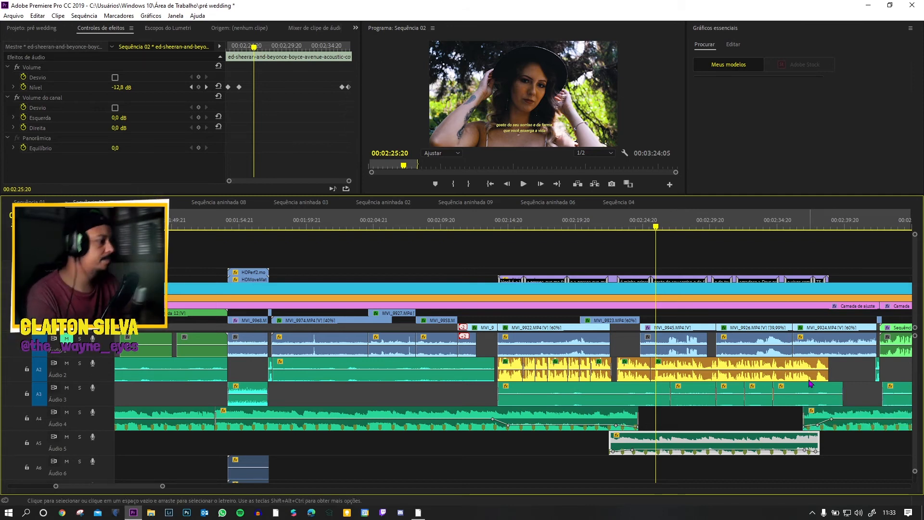
key(space)
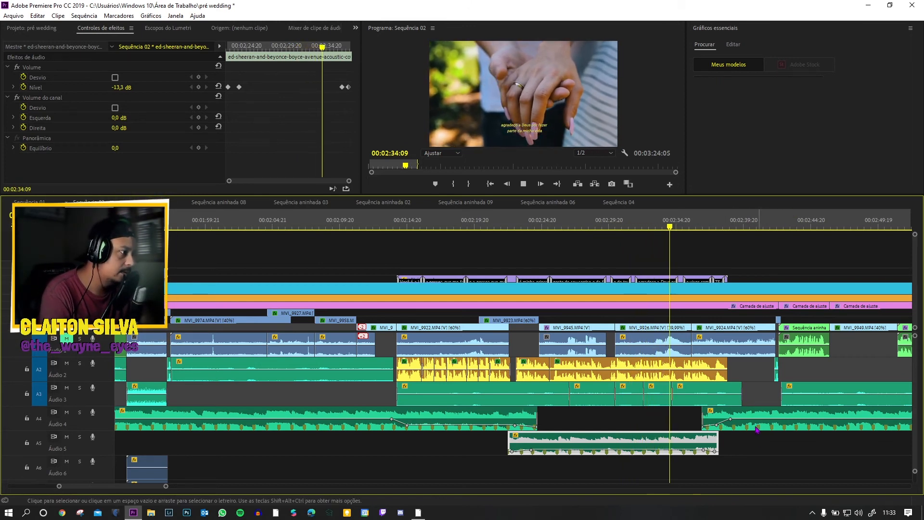
key(space)
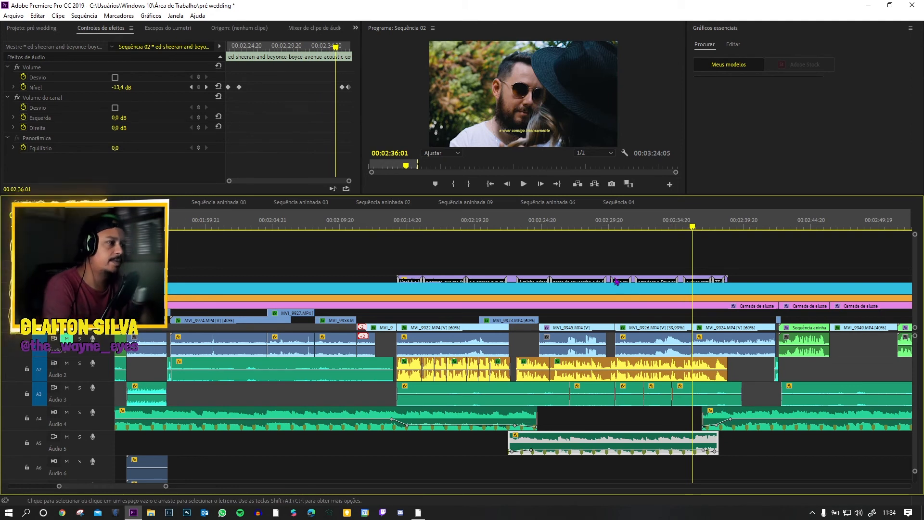
Step: Replay the subtitled section from MVI_9922.MP4 through MVI_9945.MP4 and MVI_9926.MP4 into MVI_9924.MP4, pausing on individual shots
click(490, 227)
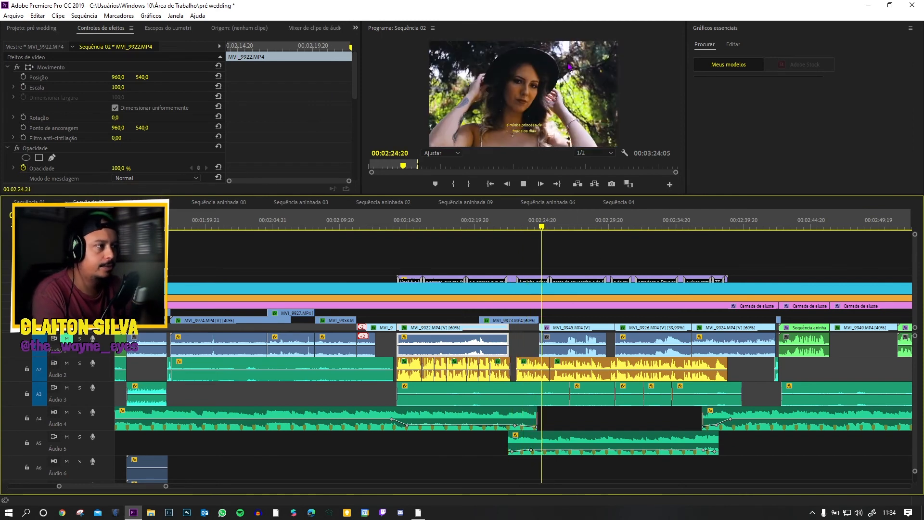
key(space)
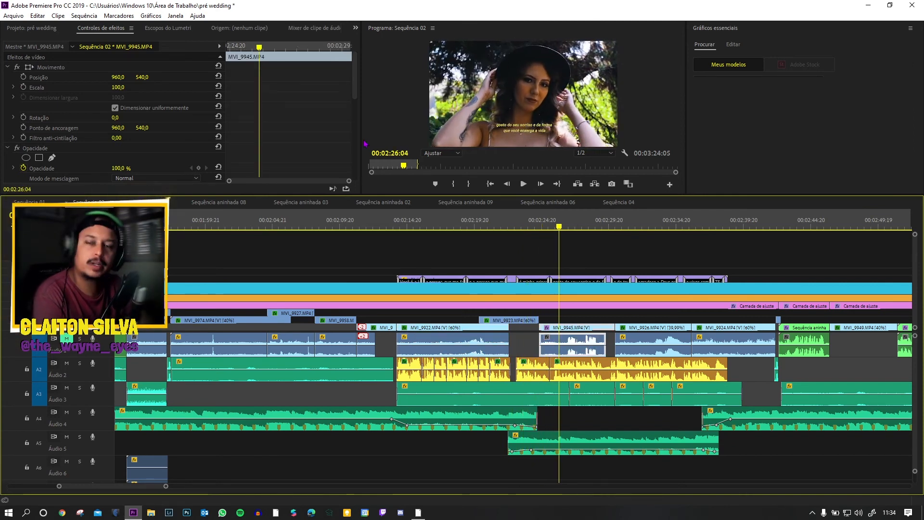
key(space)
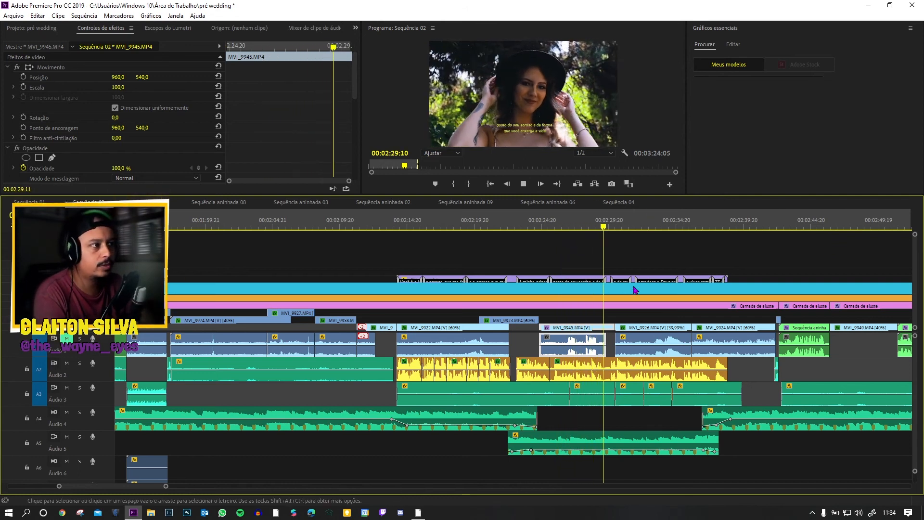
key(space)
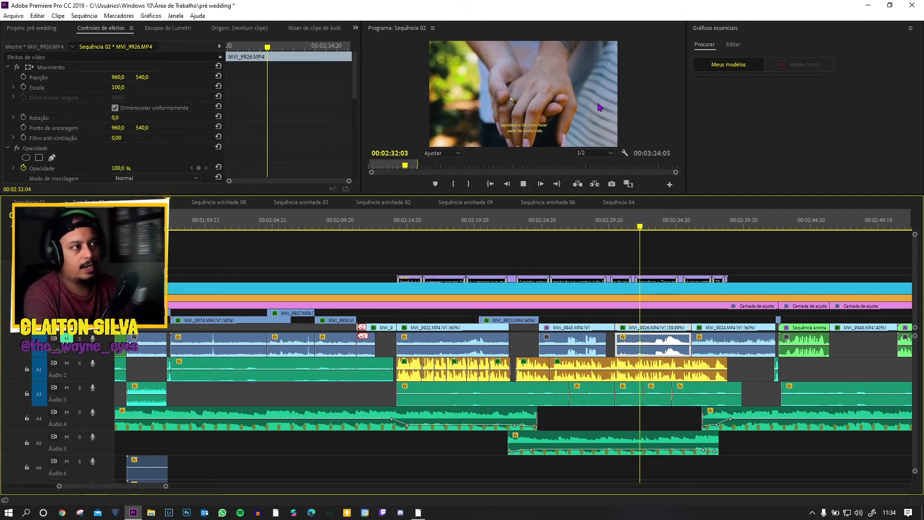
key(space)
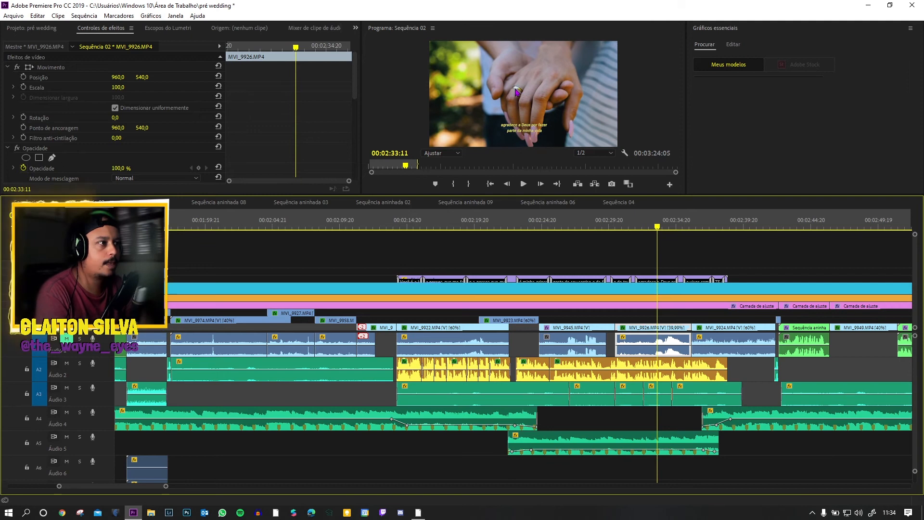
key(space)
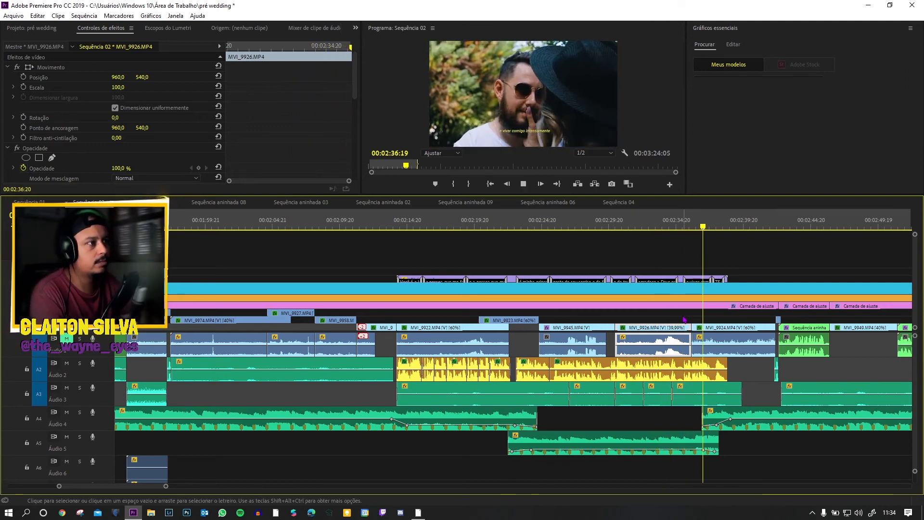
key(space)
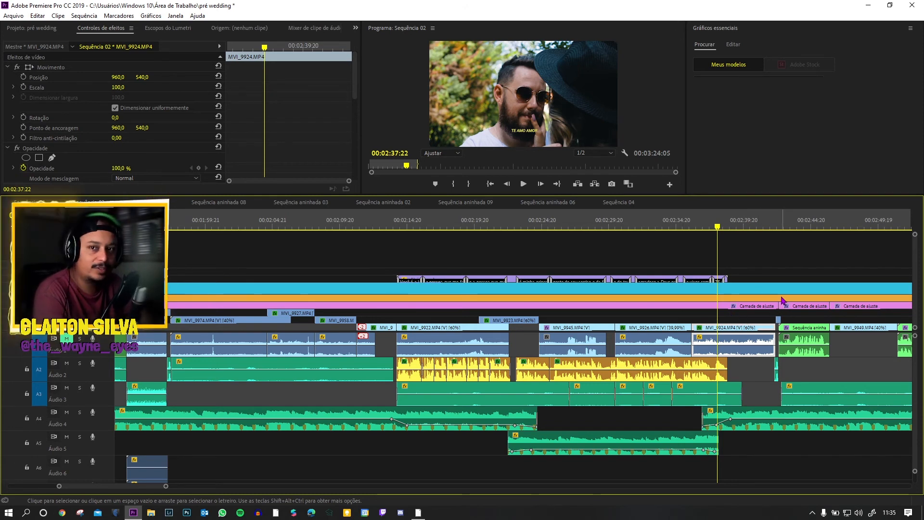
Step: Play the rest of MVI_9924.MP4 through into the nested sequence that follows it
key(space)
key(space)
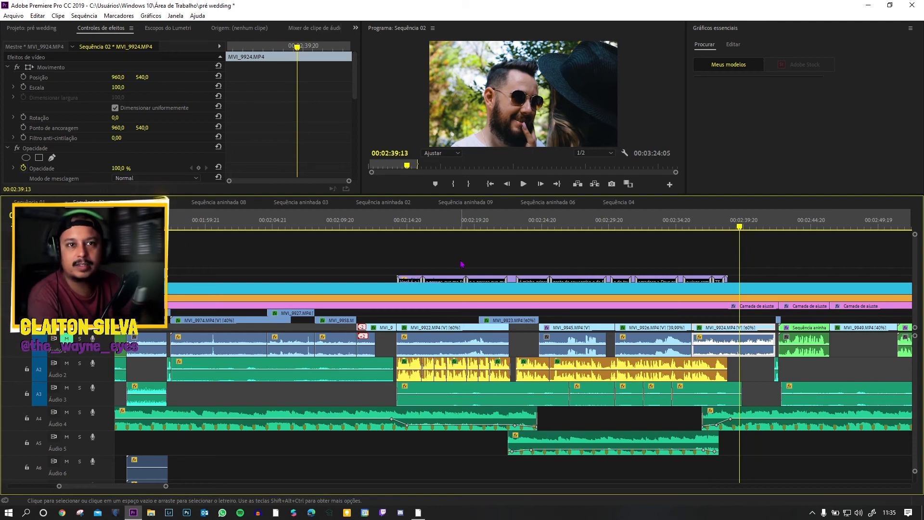
key(space)
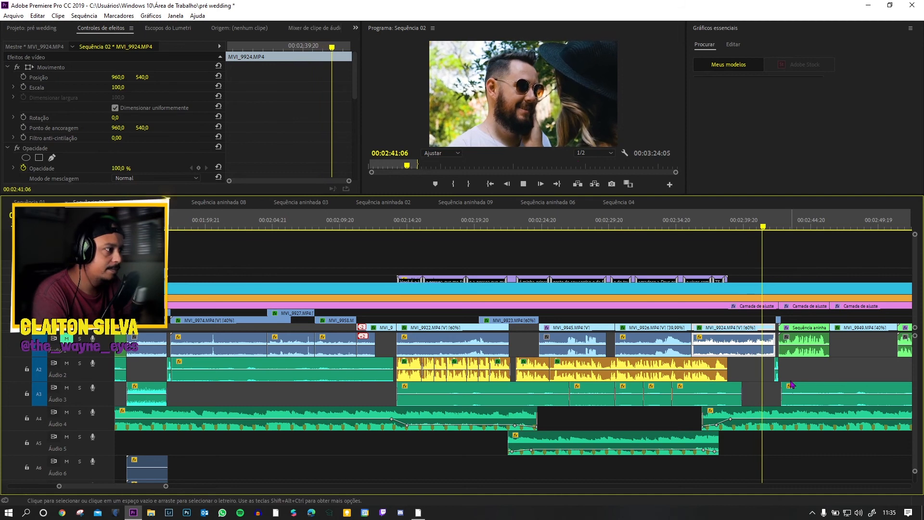
scroll(791, 395, down, 3)
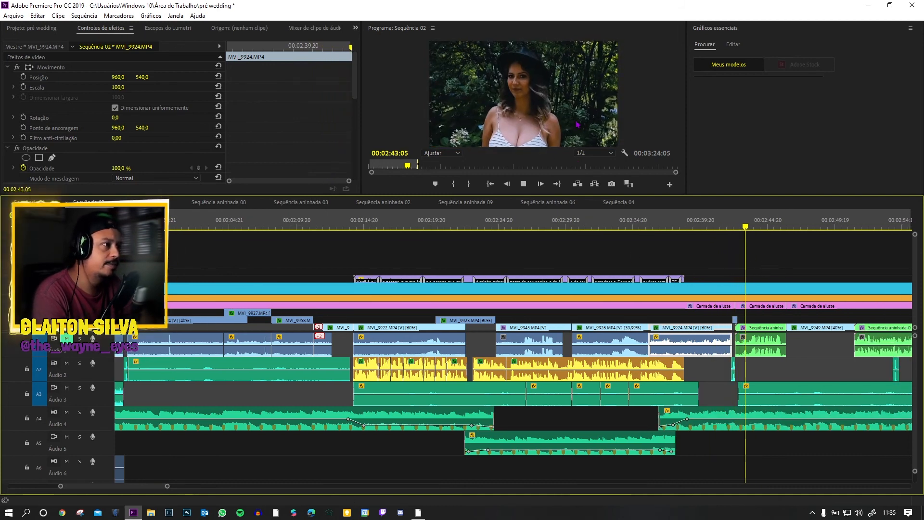
Step: Play on through MVI_9949.MP4 into Sequência aninhada 09, pausing along the way to review the shots
key(space)
scroll(807, 360, down, 3)
key(space)
scroll(724, 328, down, 3)
key(space)
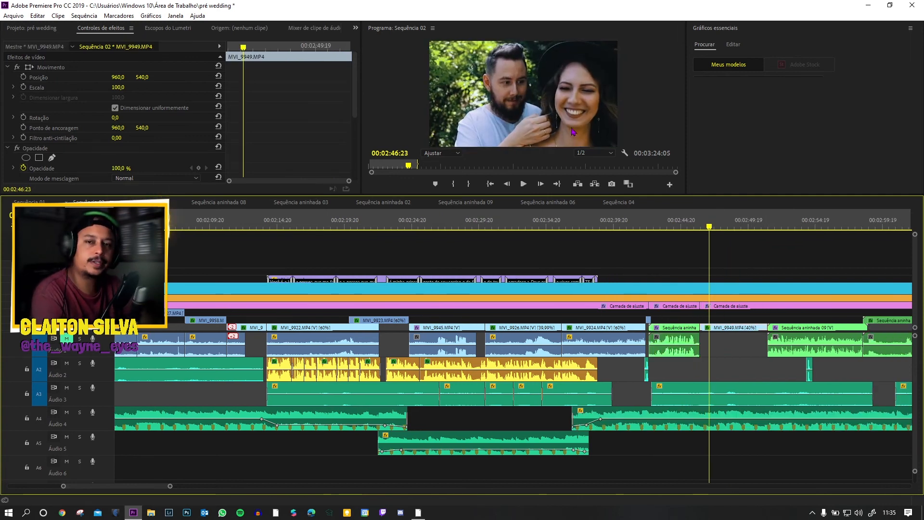
key(space)
scroll(629, 230, down, 5)
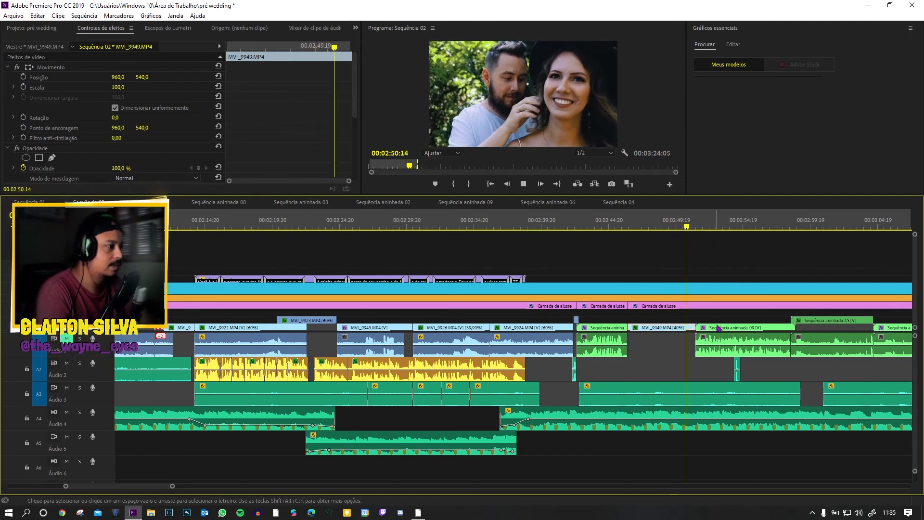
key(space)
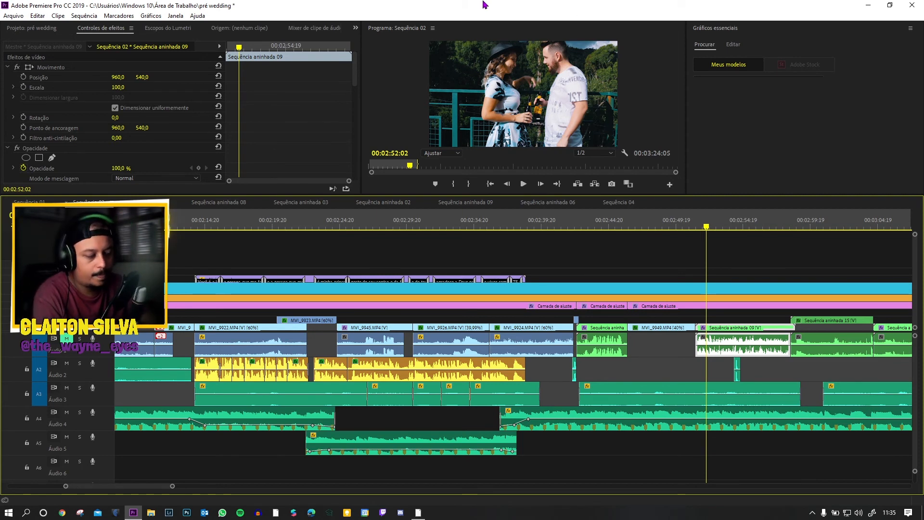
Step: Play the toast shot in Sequência aninhada 09 in short bursts up to the bottles clinking
key(space)
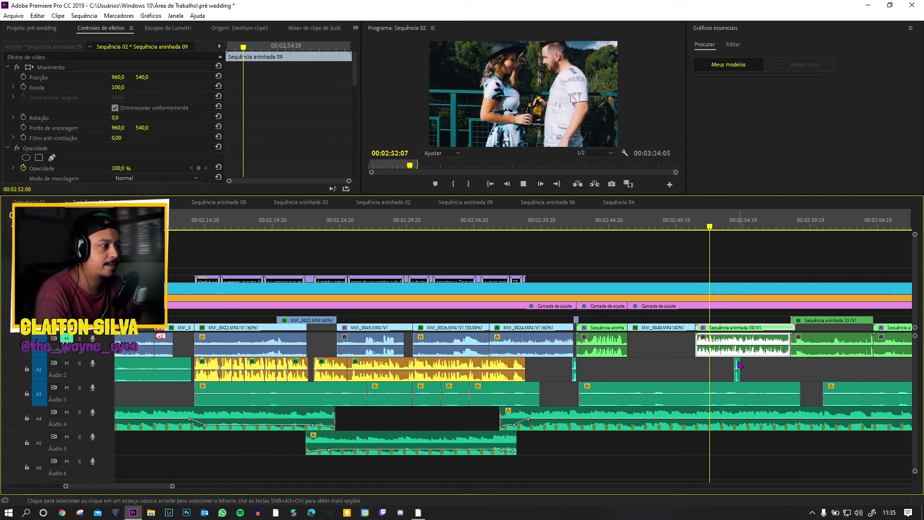
key(space)
key(space)
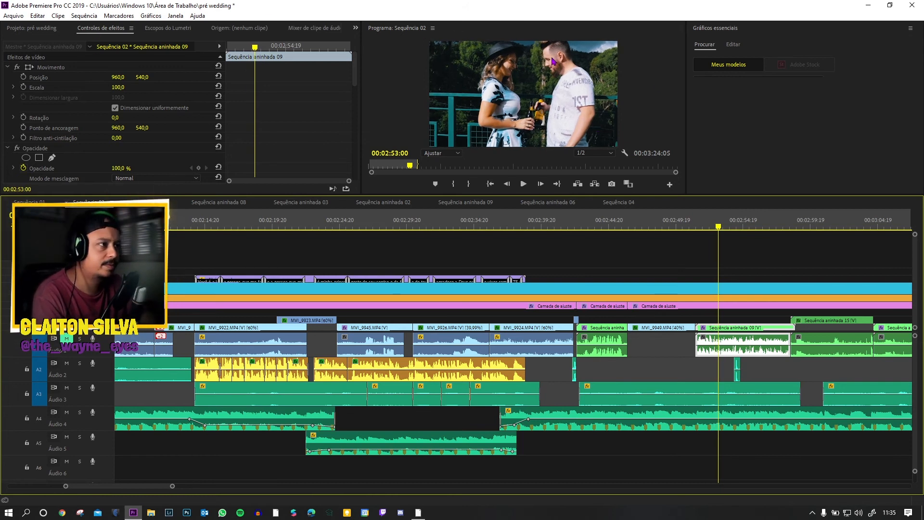
key(space)
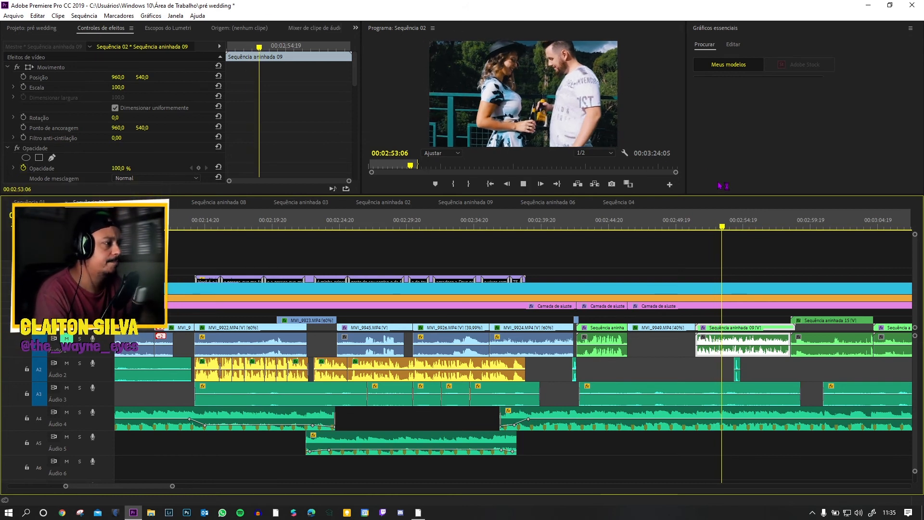
key(space)
key(space)
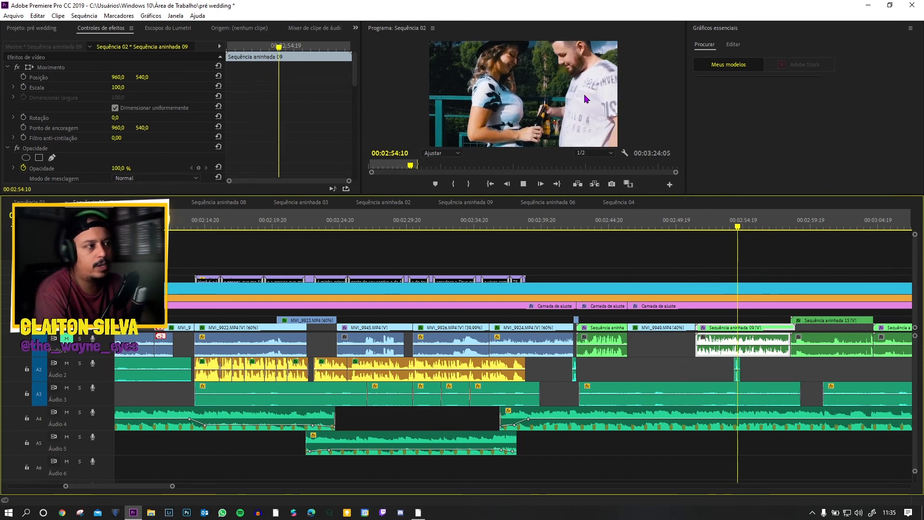
key(space)
Step: Select the clinking-glasses sound effect on Áudio 2 and replay the toast from just before it
click(737, 372)
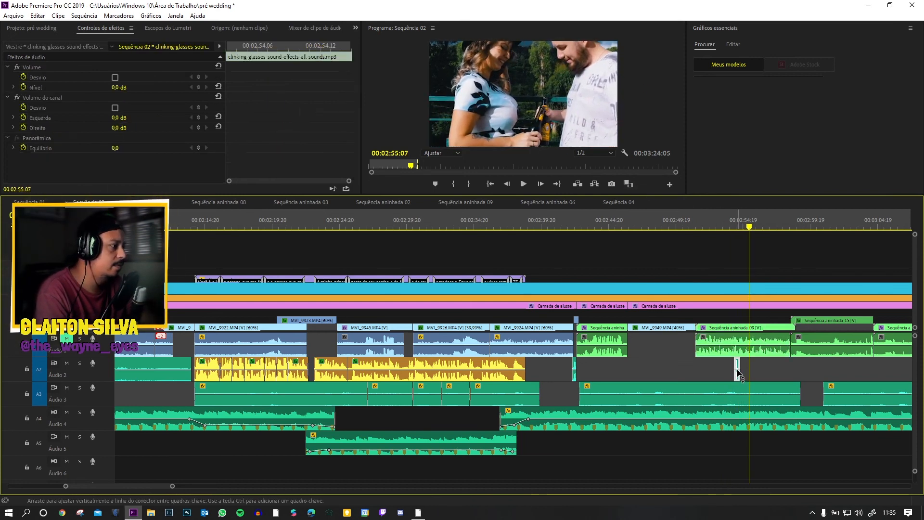
drag(743, 226, 730, 225)
key(space)
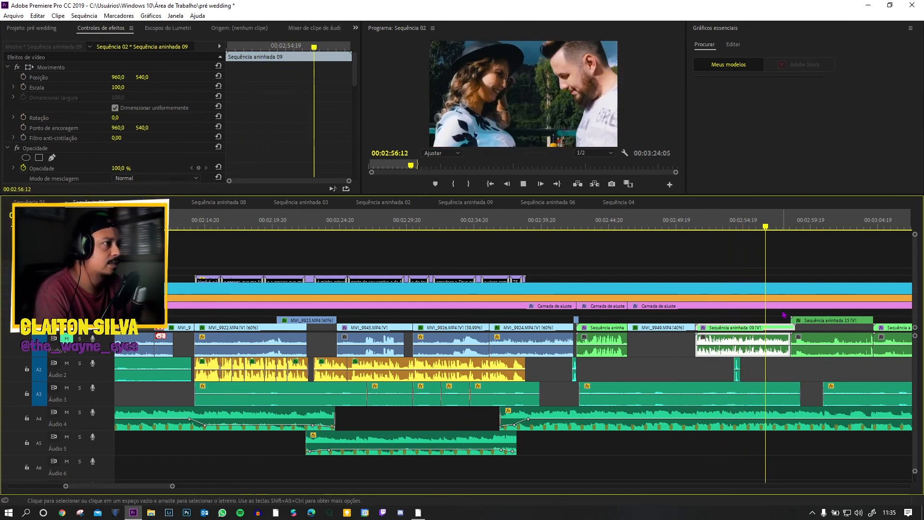
key(space)
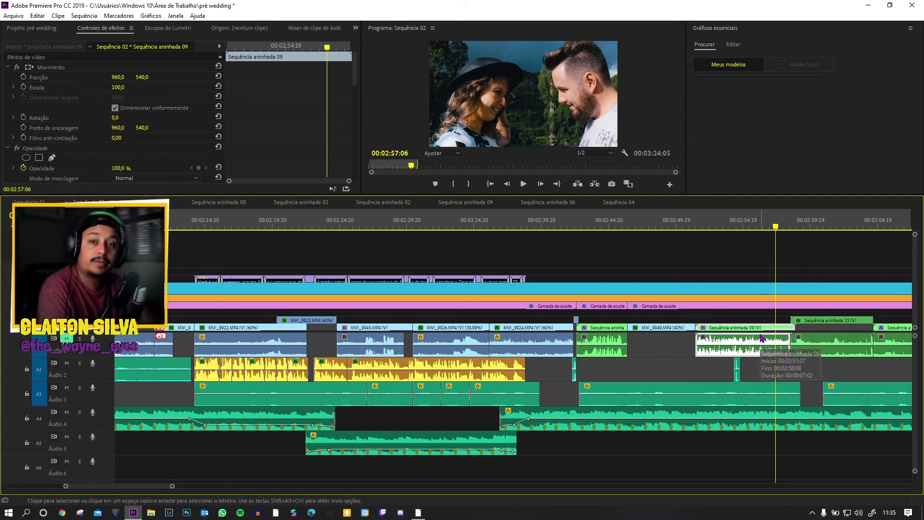
Step: Inspect the Warp Stabilizer settings of Sequência aninhada 09, and play across the cut into Sequência aninhada 15
scroll(783, 341, down, 2)
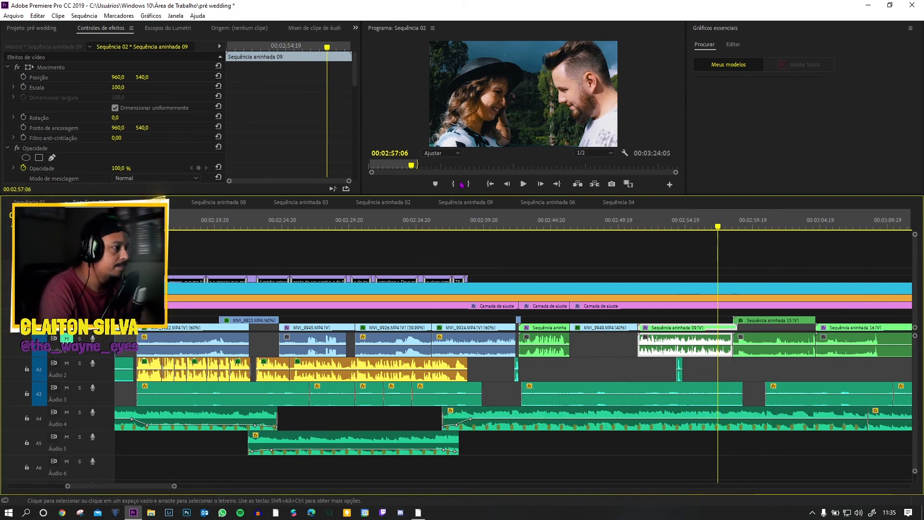
scroll(181, 140, down, 2)
scroll(182, 140, down, 3)
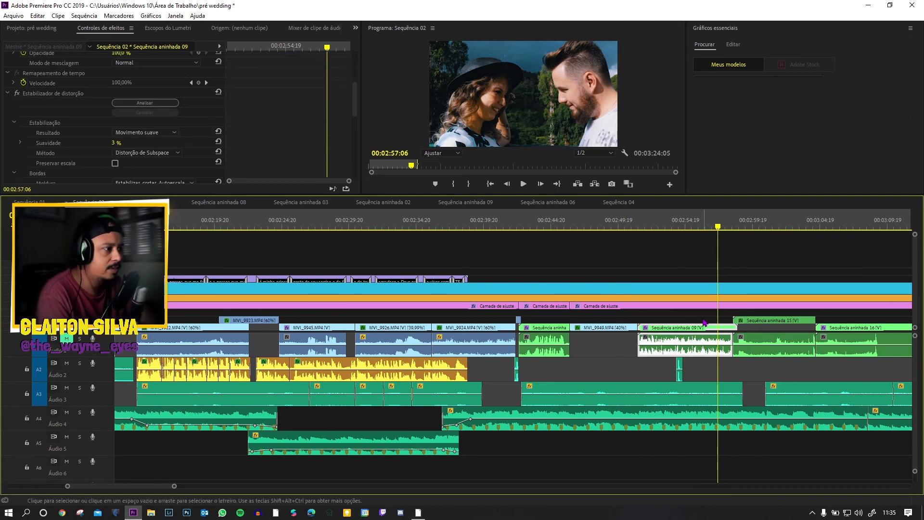
key(space)
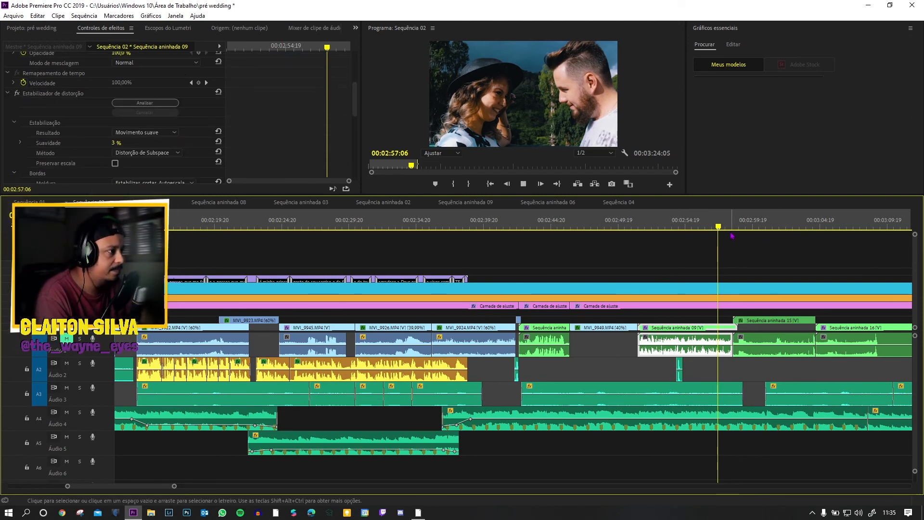
key(space)
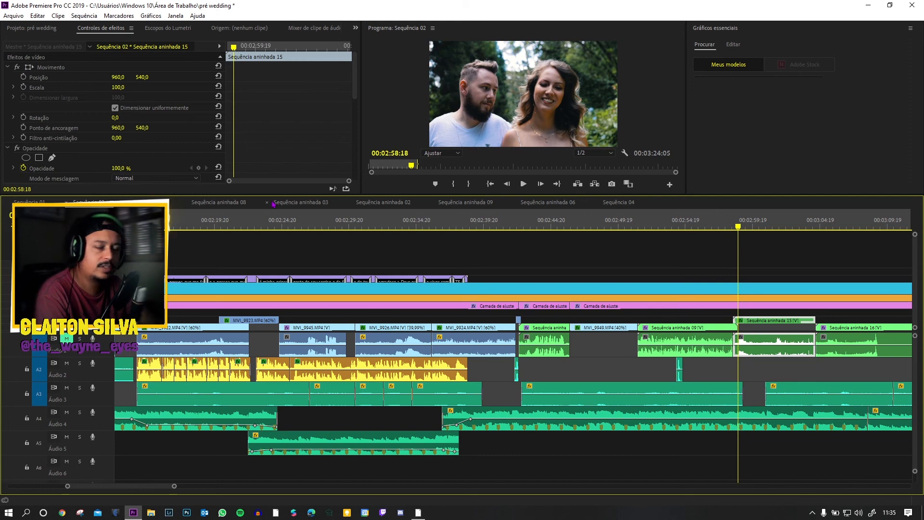
Step: Play Sequência 02 from Sequência aninhada 09 through 15 and 16 to the closing fade to black
scroll(648, 397, down, 3)
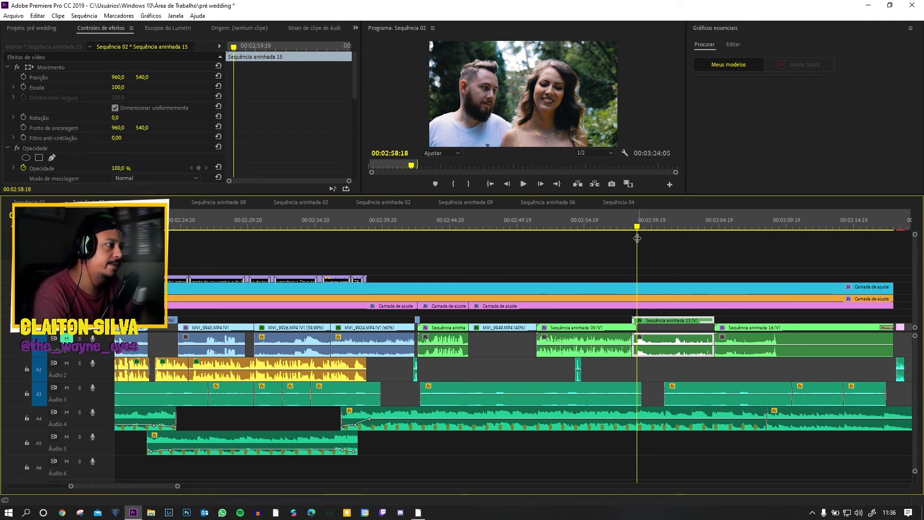
click(619, 203)
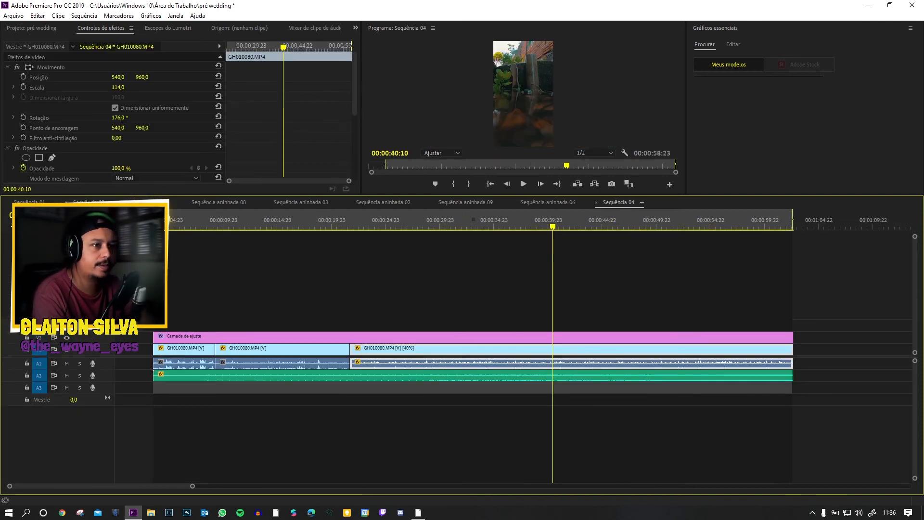
click(110, 199)
click(601, 226)
key(space)
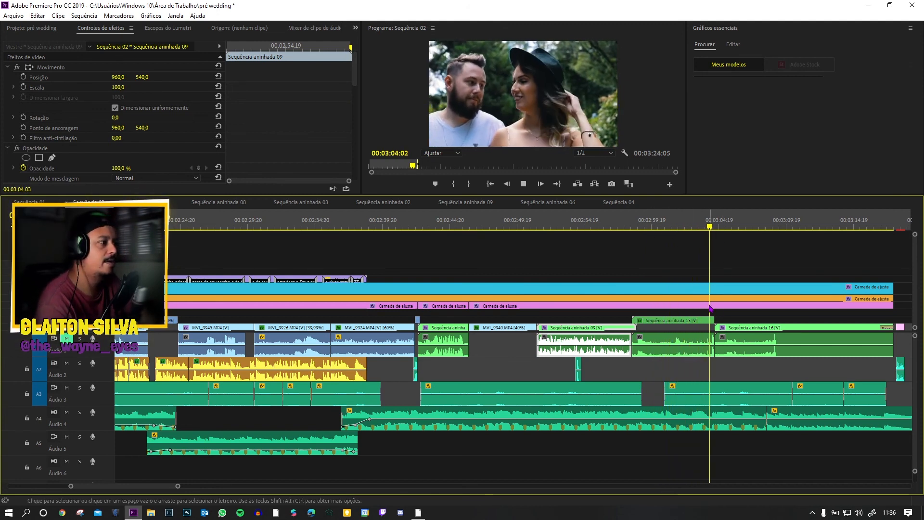
scroll(737, 410, down, 2)
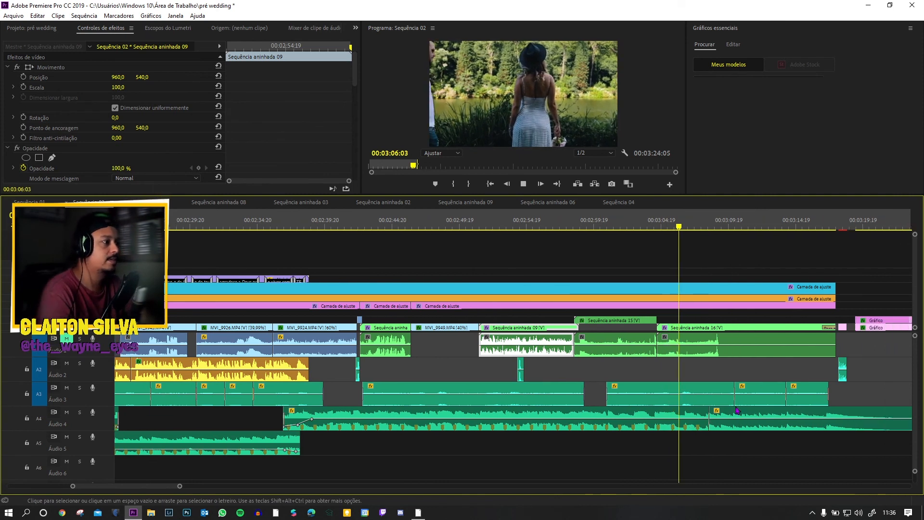
scroll(737, 410, down, 3)
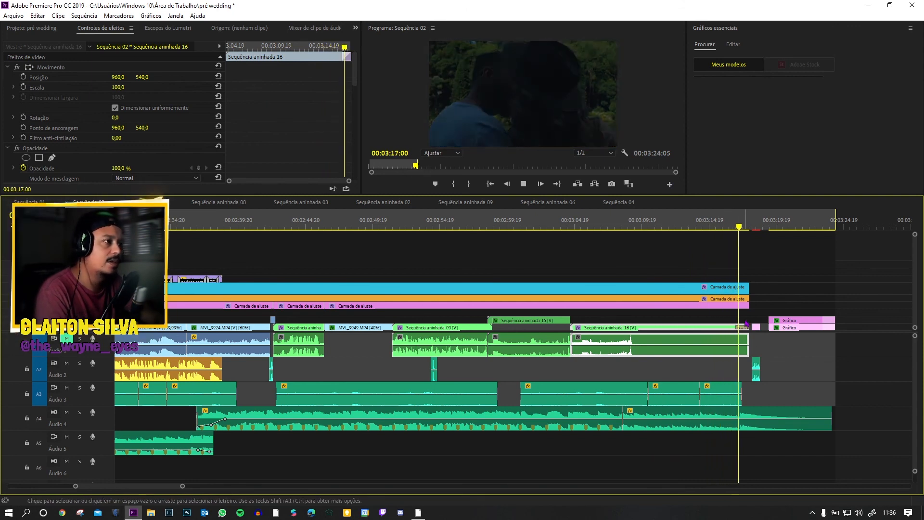
Step: Review the closing logo with its Áudio 2 sound effect and play the credit graphics to the end of the sequence
click(754, 366)
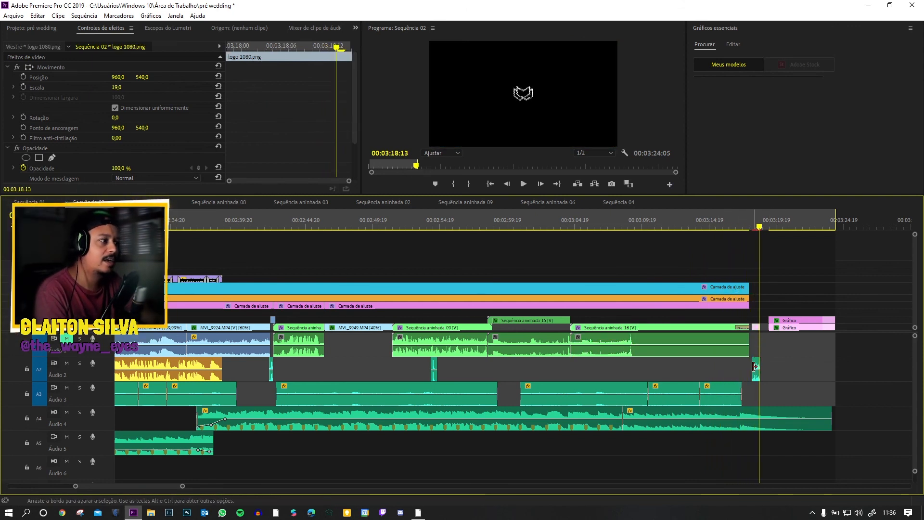
key(space)
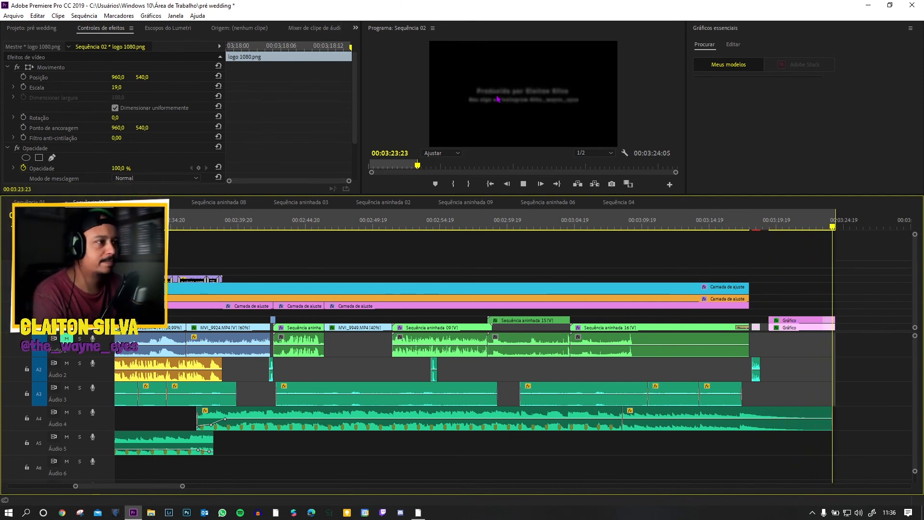
key(space)
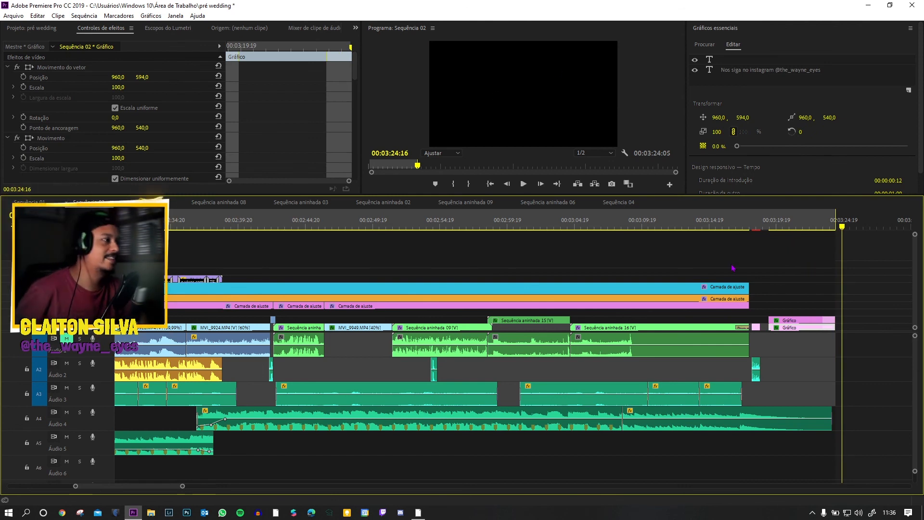
click(733, 220)
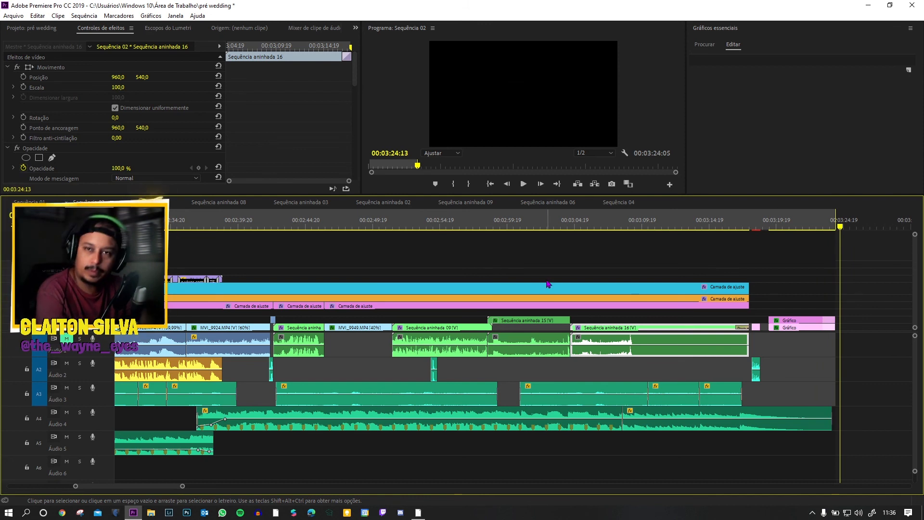
Step: Fit the whole sequence in the timeline and look over its full track layout from beginning to end
key(backslash)
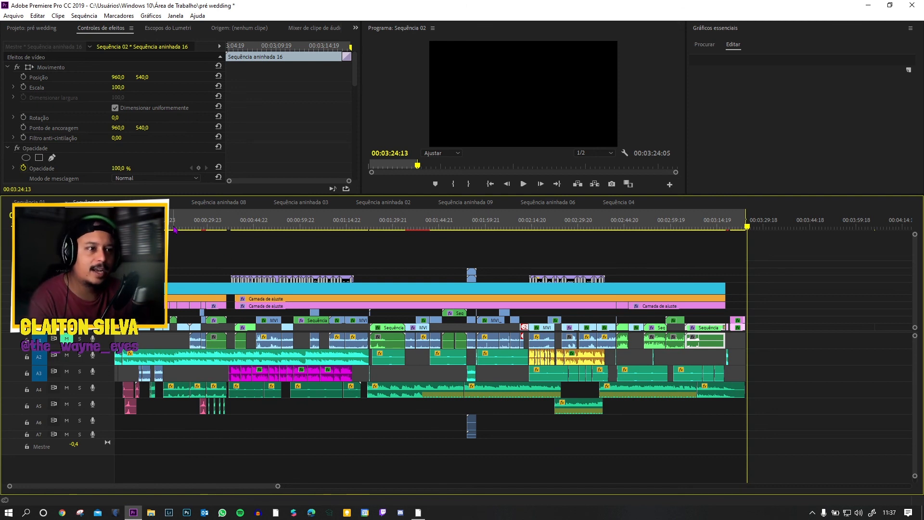
drag(278, 487, 255, 487)
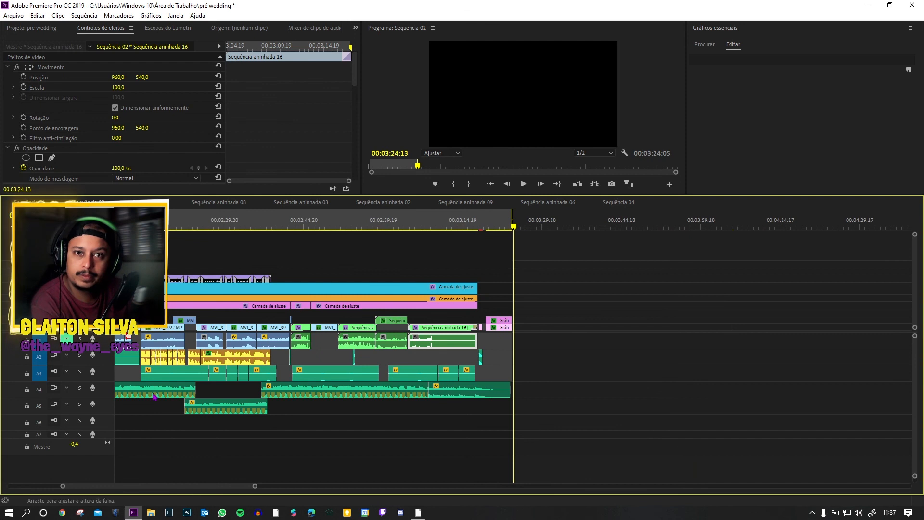
drag(182, 488, 129, 485)
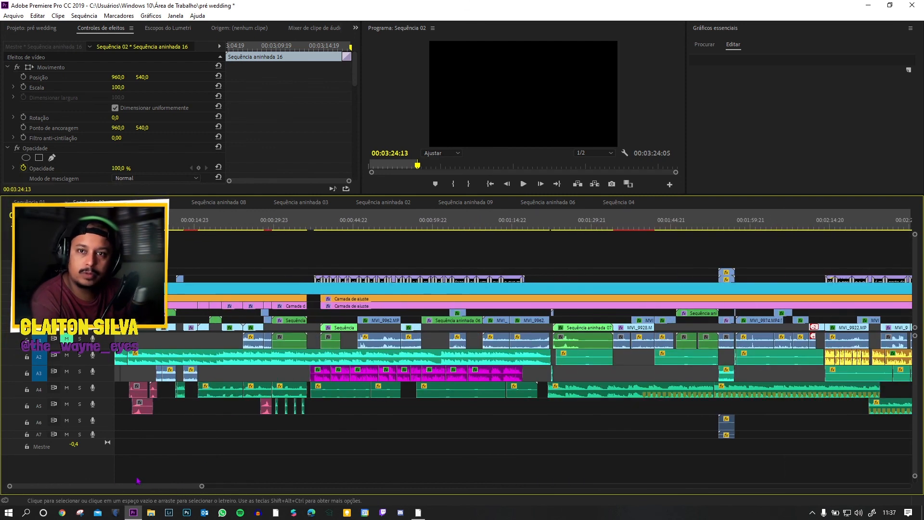
drag(201, 486, 204, 488)
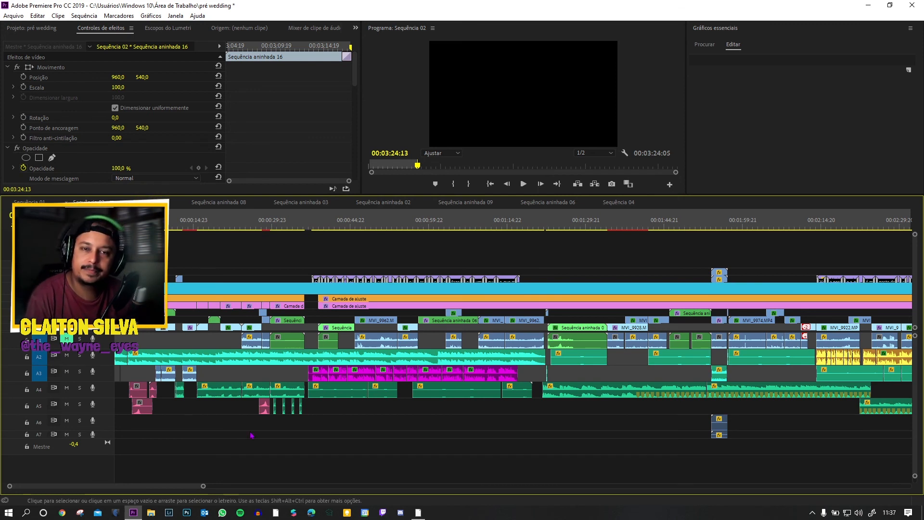
drag(203, 488, 242, 467)
click(249, 470)
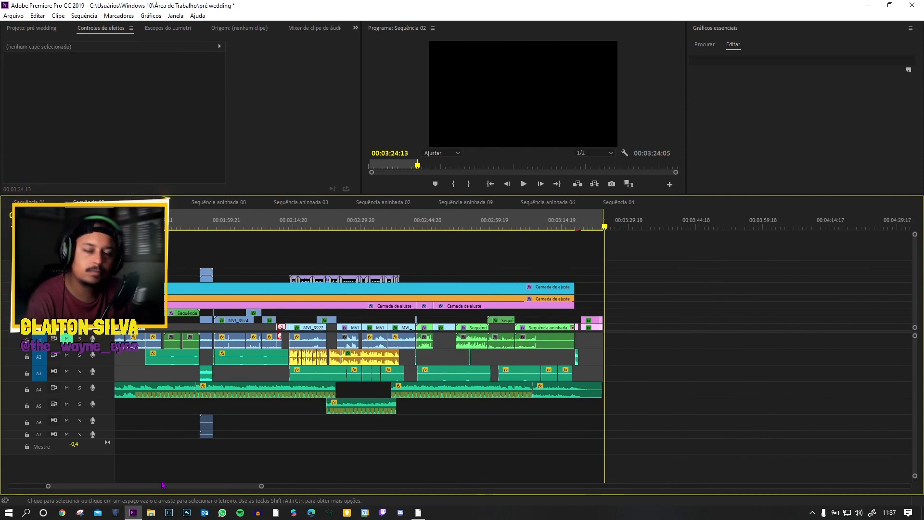